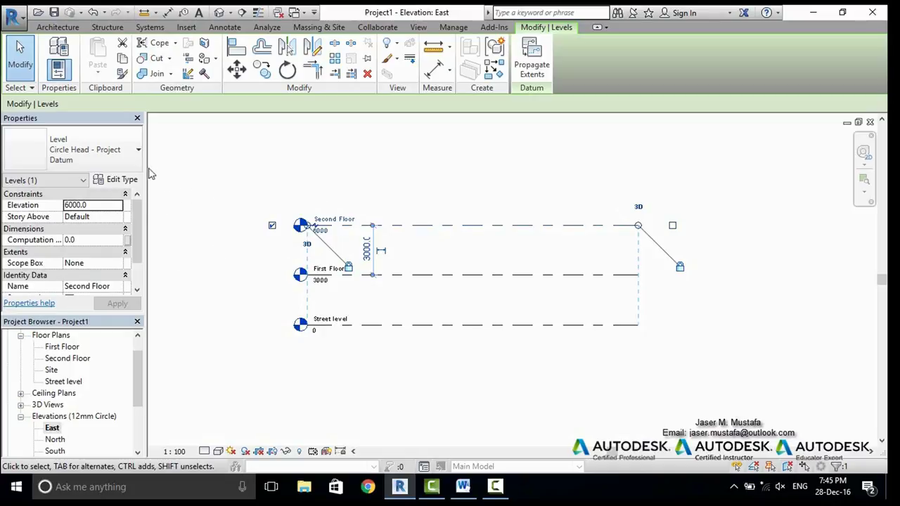
Widen the Properties palette and open the Street level floor plan
{"action": "left_click_drag", "start_coordinate": [144, 173], "coordinate": [177, 165]}
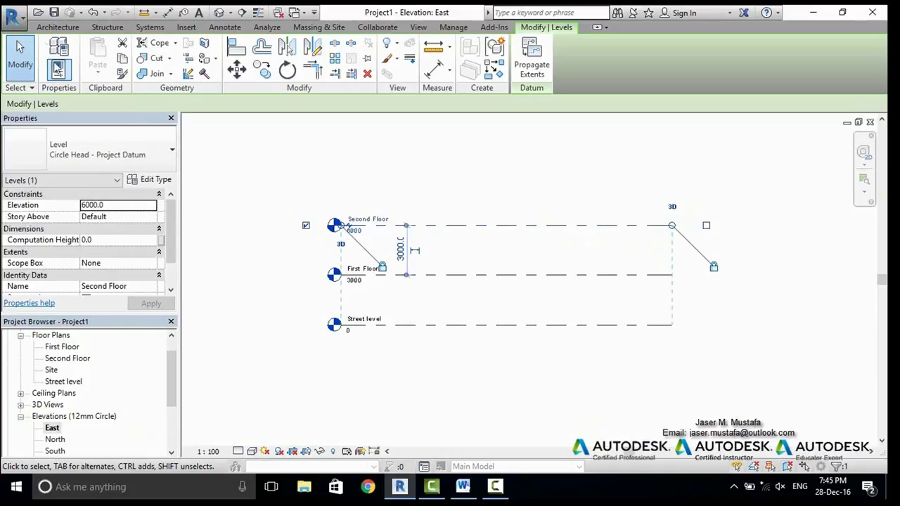
{"action": "left_click", "coordinate": [58, 27]}
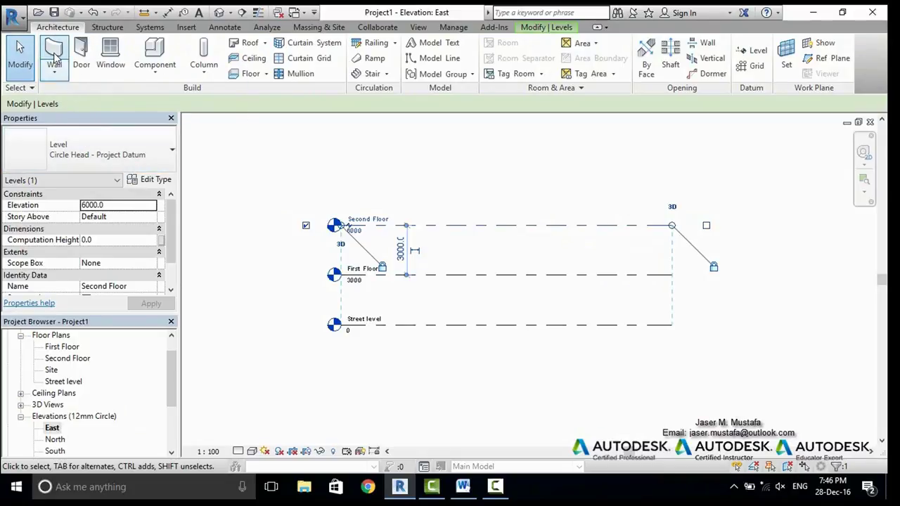
{"action": "double_click", "coordinate": [61, 347]}
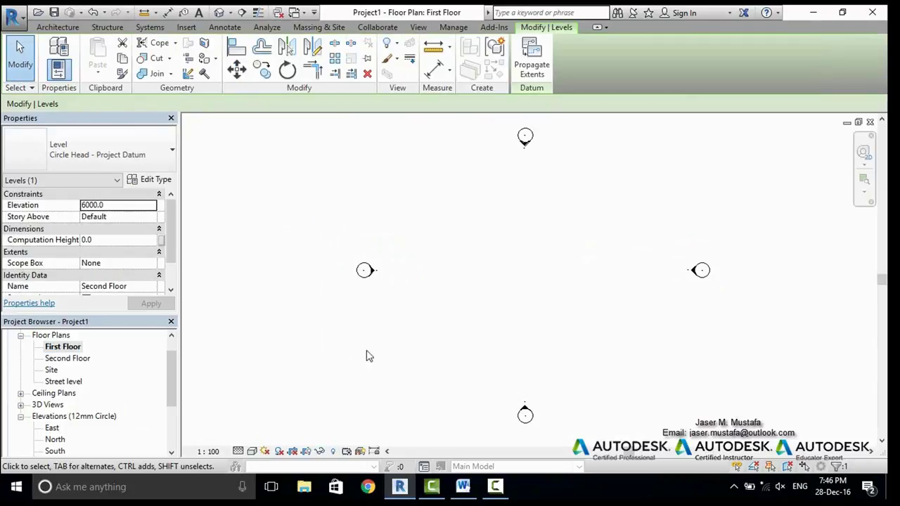
{"action": "double_click", "coordinate": [74, 383]}
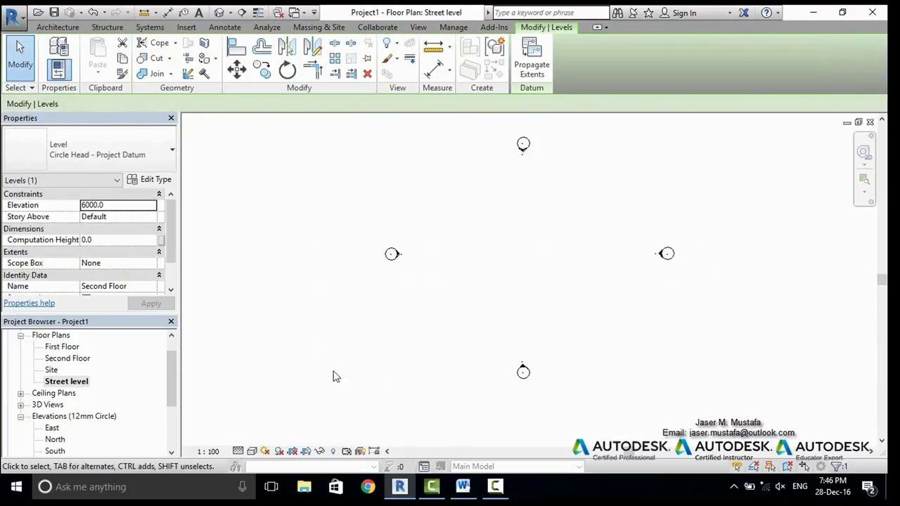
{"action": "middle_click_drag", "start_coordinate": [415, 295], "coordinate": [367, 349]}
Start the Wall tool with the wall measured by Height and its top constraint left Unconnected
{"action": "left_click", "coordinate": [58, 27]}
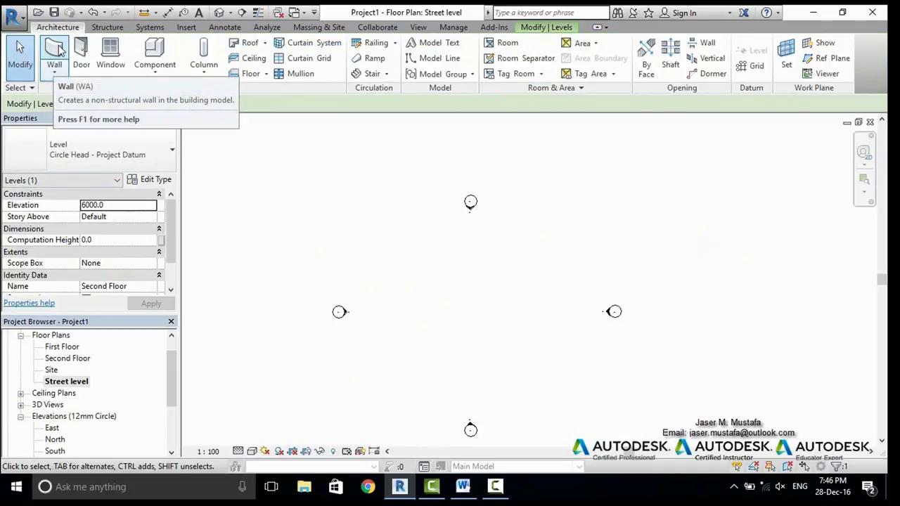
{"action": "left_click", "coordinate": [56, 49]}
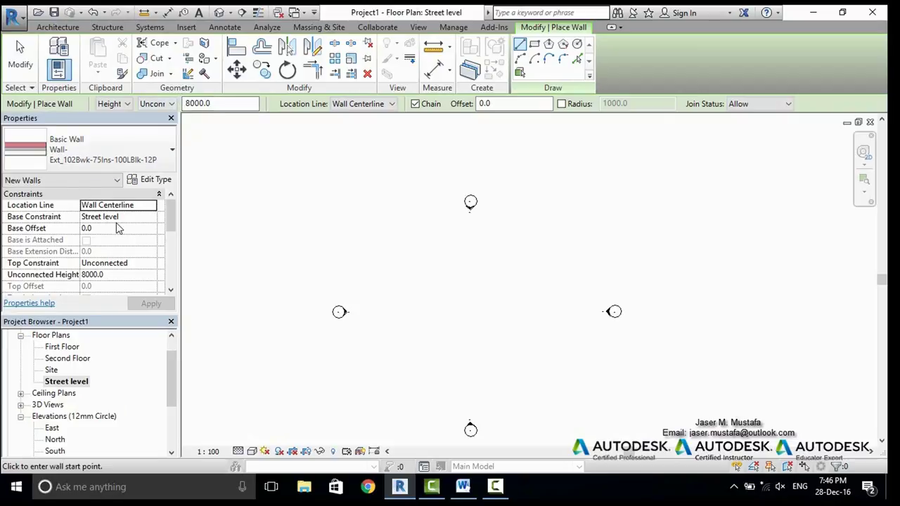
{"action": "left_click", "coordinate": [111, 106]}
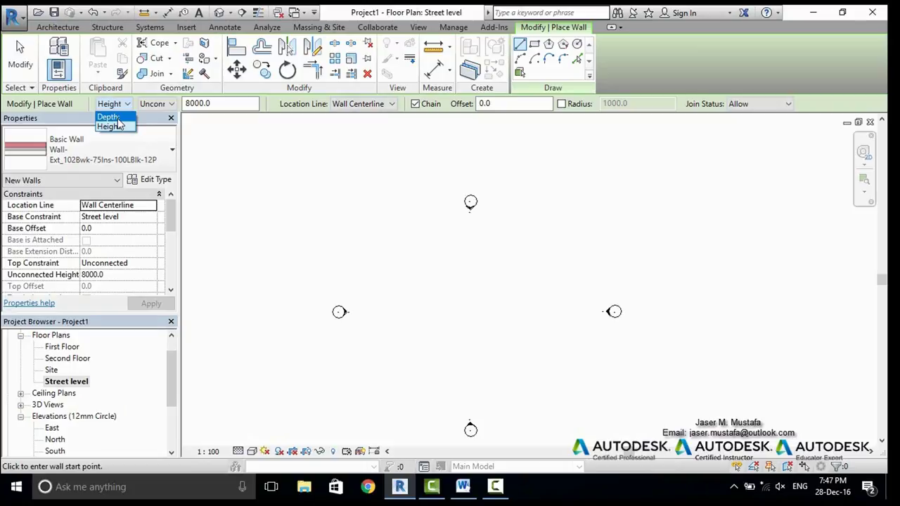
{"action": "left_click", "coordinate": [118, 126]}
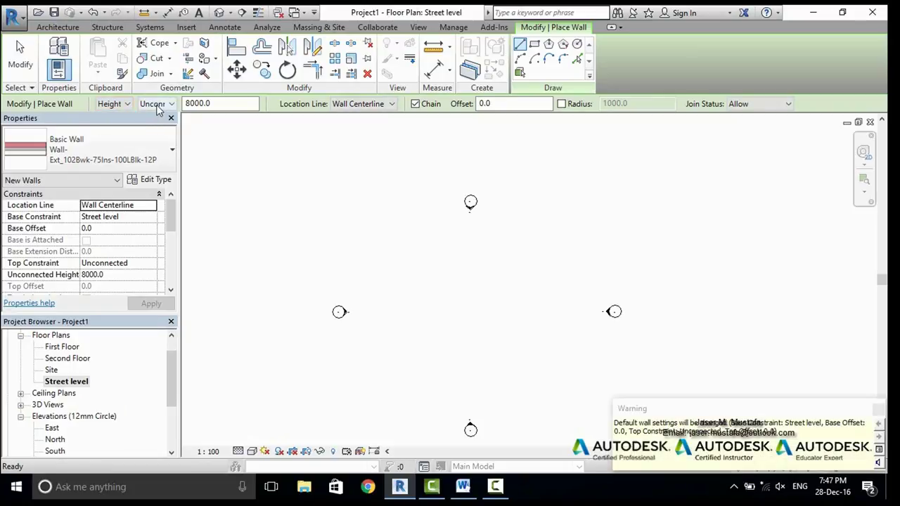
{"action": "left_click", "coordinate": [157, 106]}
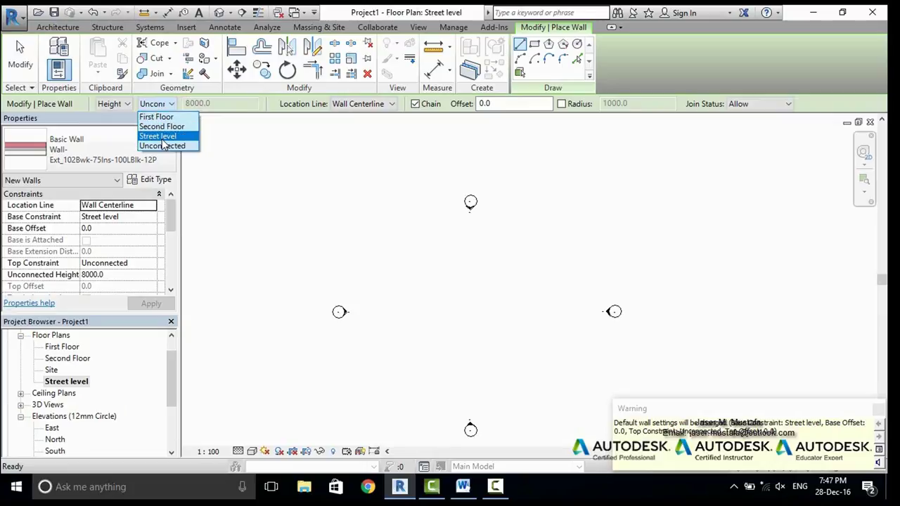
{"action": "left_click", "coordinate": [162, 146]}
Set the height of the new unconnected walls to 4000
{"action": "left_click", "coordinate": [203, 106]}
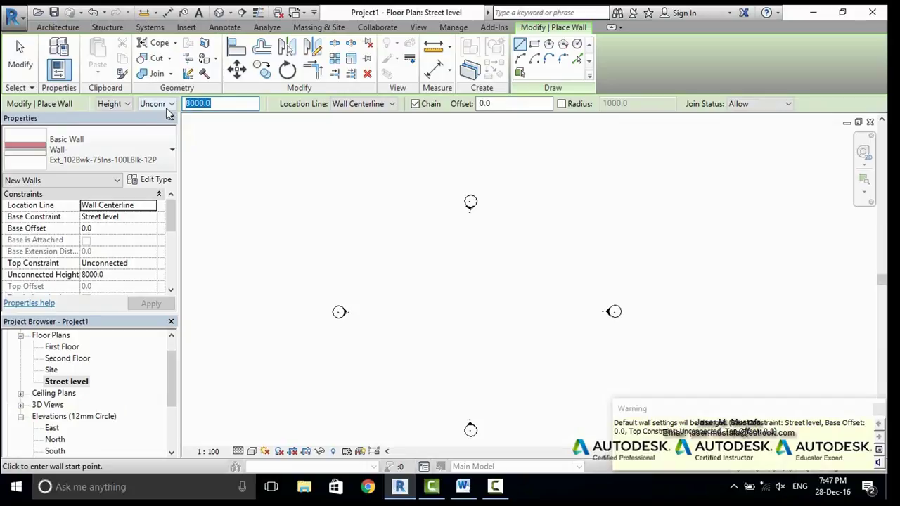
{"action": "left_click", "coordinate": [167, 107]}
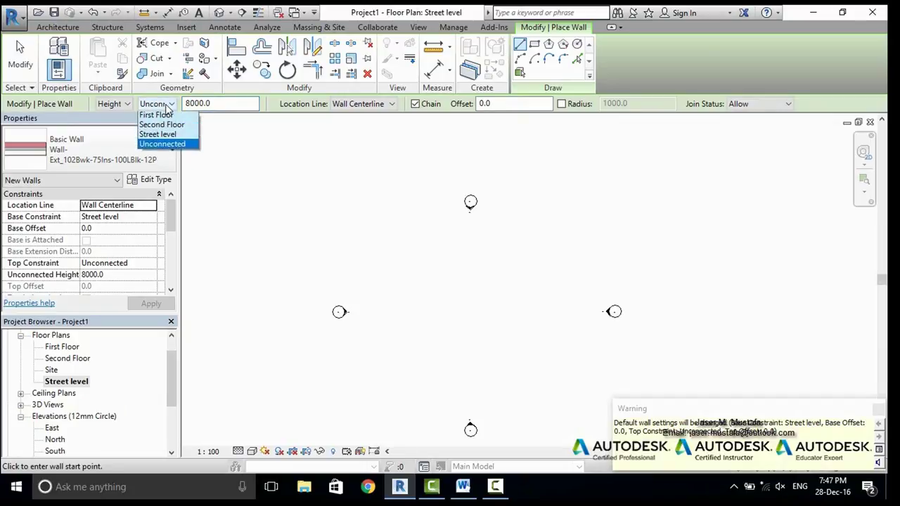
{"action": "left_click", "coordinate": [168, 106]}
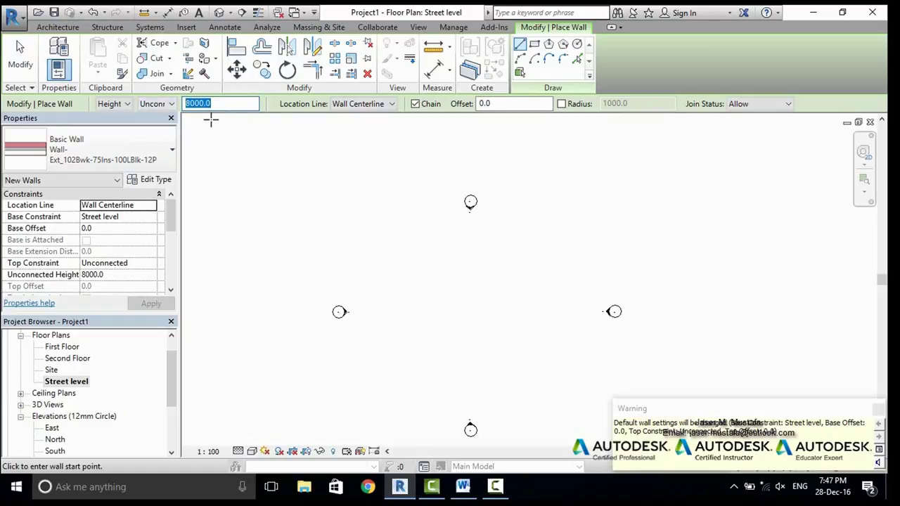
{"action": "left_click", "coordinate": [158, 104]}
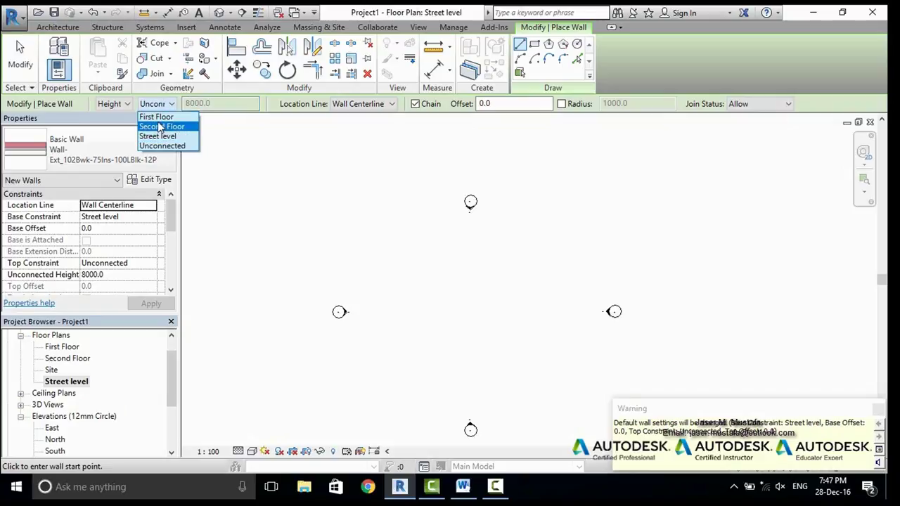
{"action": "left_click", "coordinate": [162, 146]}
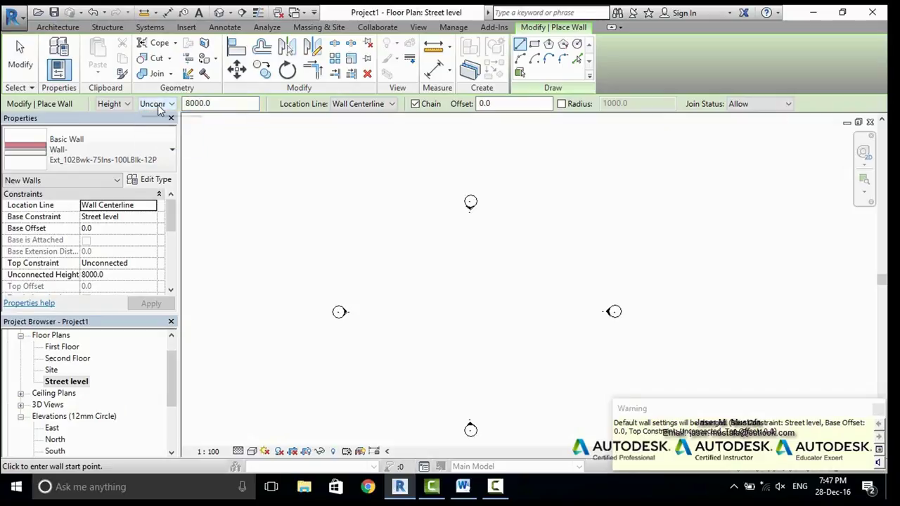
{"action": "double_click", "coordinate": [217, 104]}
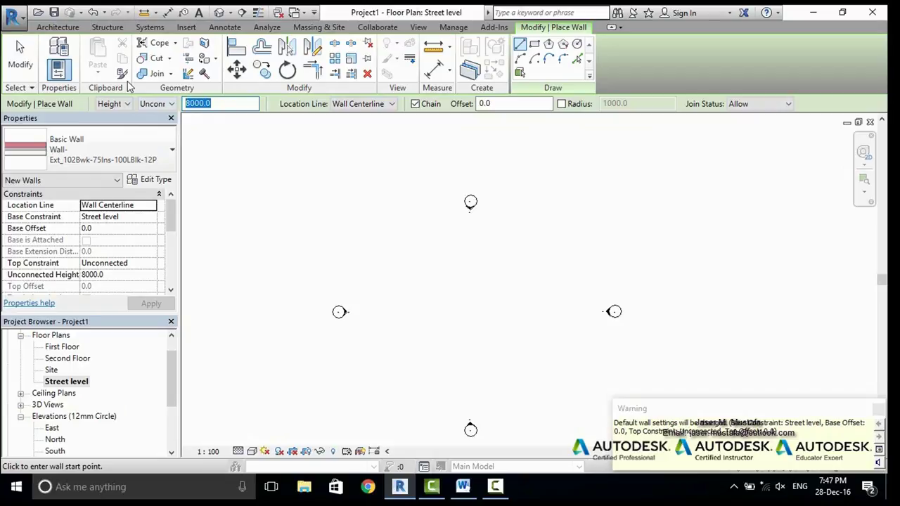
{"action": "type", "text": "4000"}
{"action": "key", "text": "Return"}
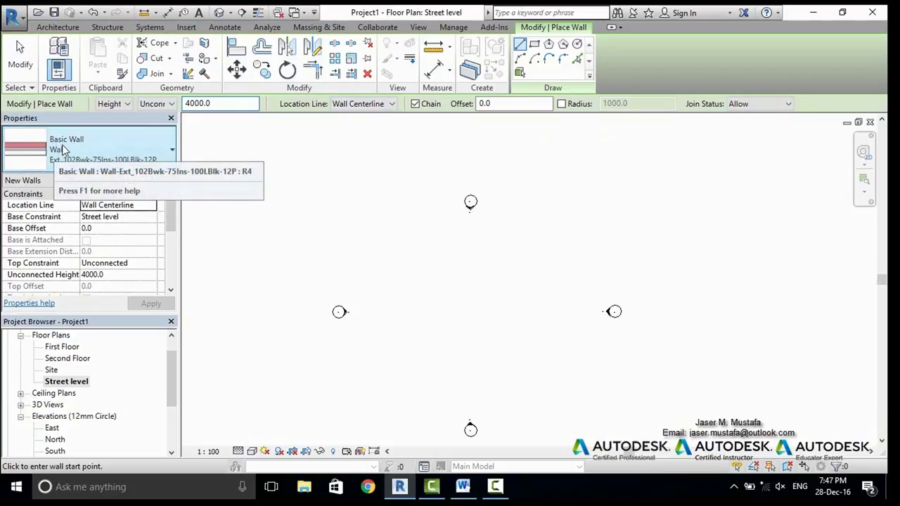
Draw a chain of four walls between the elevation markers as an open quadrilateral, the first about 5400 and the last about 11100 long
{"action": "scroll", "coordinate": [419, 321], "scroll_direction": "up", "scroll_amount": 2}
{"action": "left_click", "coordinate": [373, 318]}
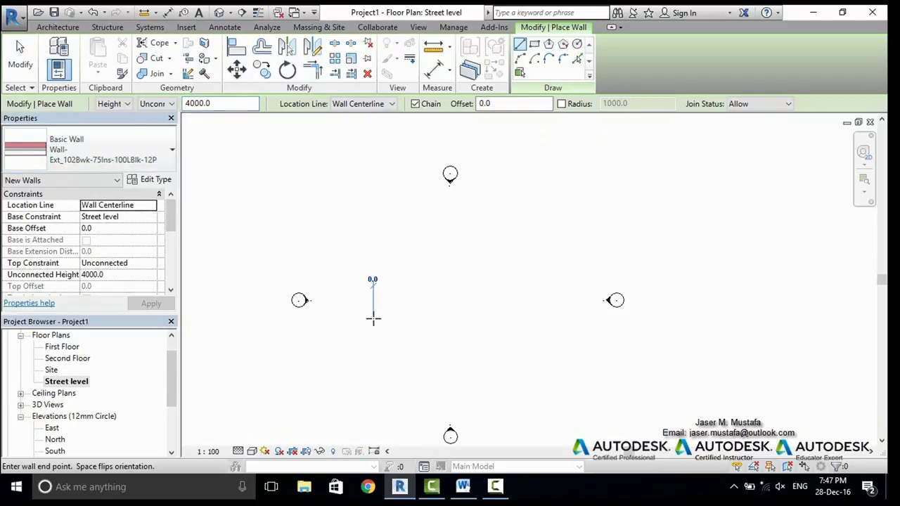
{"action": "left_click", "coordinate": [363, 256]}
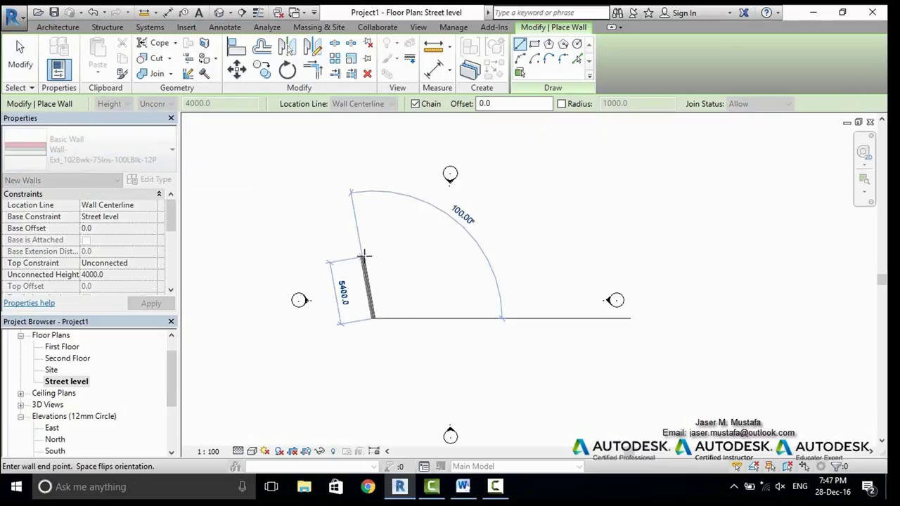
{"action": "left_click", "coordinate": [500, 240]}
{"action": "left_click", "coordinate": [524, 308]}
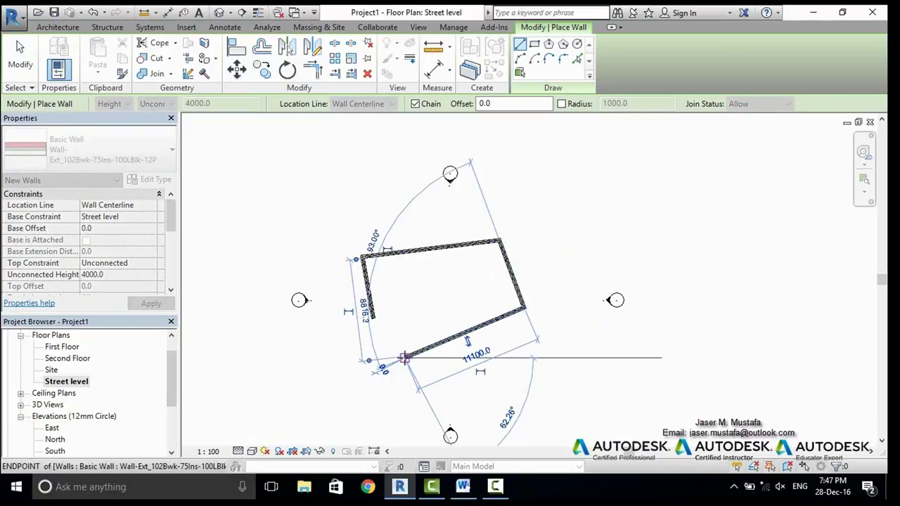
{"action": "left_click", "coordinate": [464, 339]}
{"action": "key", "text": "Escape"}
Change the Street level plan's view scale to 1:20
{"action": "scroll", "coordinate": [492, 225], "scroll_direction": "up", "scroll_amount": 5}
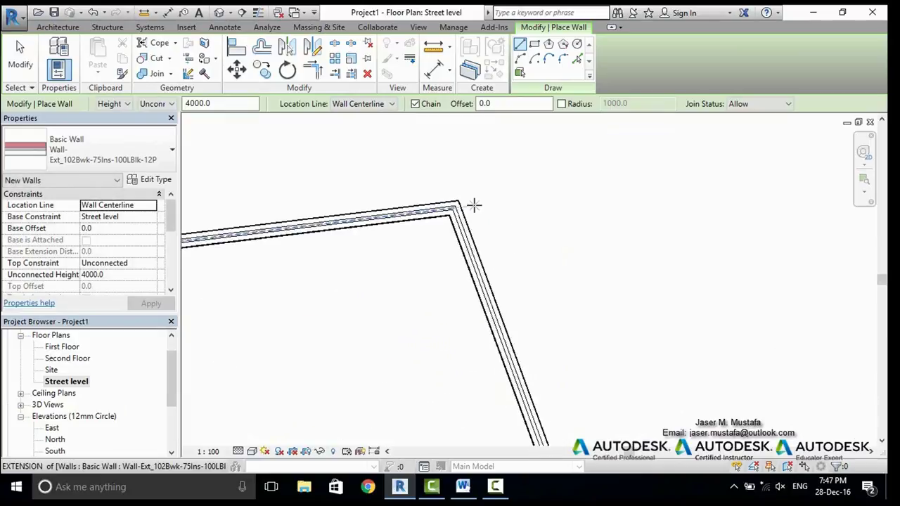
{"action": "scroll", "coordinate": [472, 199], "scroll_direction": "up", "scroll_amount": 2}
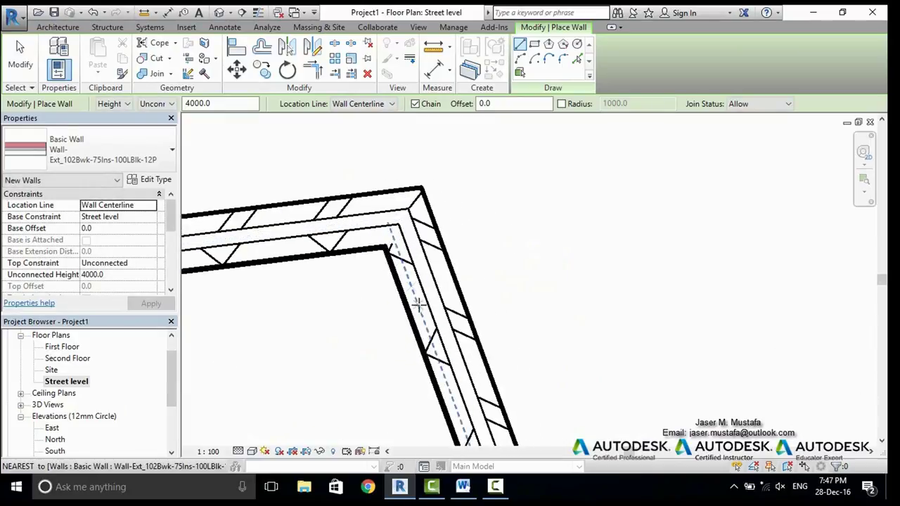
{"action": "left_click", "coordinate": [209, 452]}
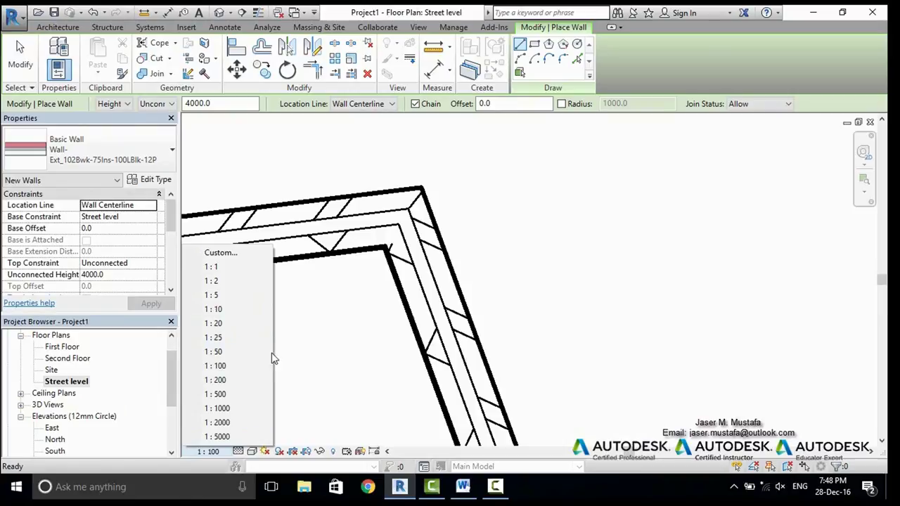
{"action": "left_click", "coordinate": [238, 324]}
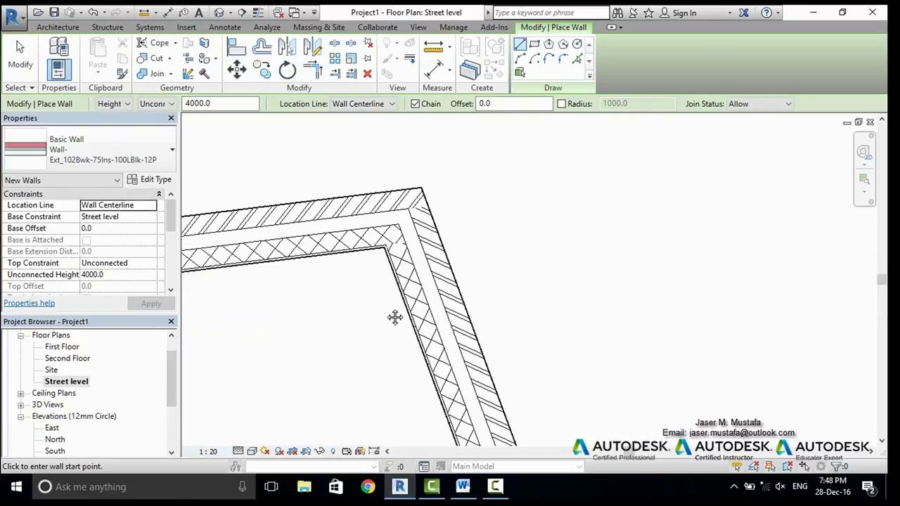
Examine the wall layers and their hatching along the walls and at the corners
{"action": "mouse_move", "coordinate": [403, 283]}
{"action": "middle_mouse_down"}
{"action": "mouse_move", "coordinate": [480, 273]}
{"action": "mouse_move", "coordinate": [525, 249]}
{"action": "mouse_move", "coordinate": [398, 291]}
{"action": "mouse_move", "coordinate": [262, 206]}
{"action": "middle_mouse_up"}
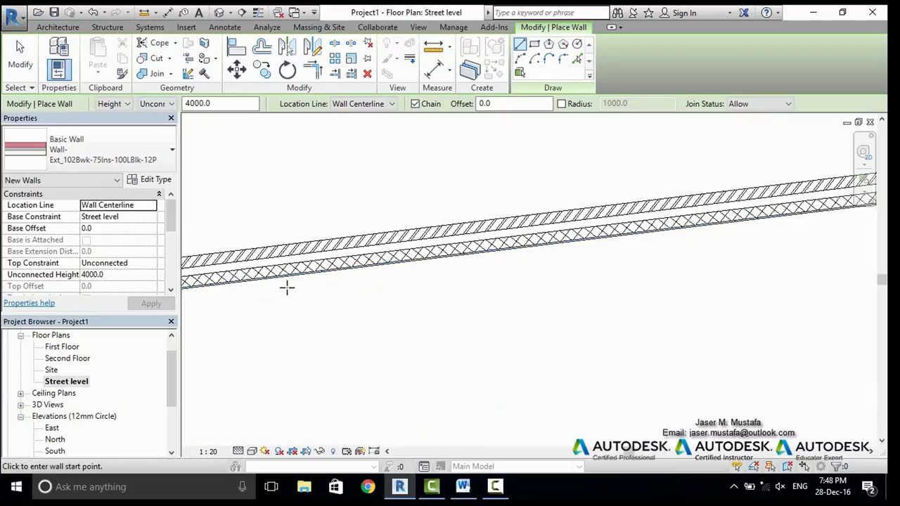
{"action": "scroll", "coordinate": [542, 272], "scroll_direction": "down", "scroll_amount": 2}
{"action": "scroll", "coordinate": [663, 184], "scroll_direction": "up", "scroll_amount": 2}
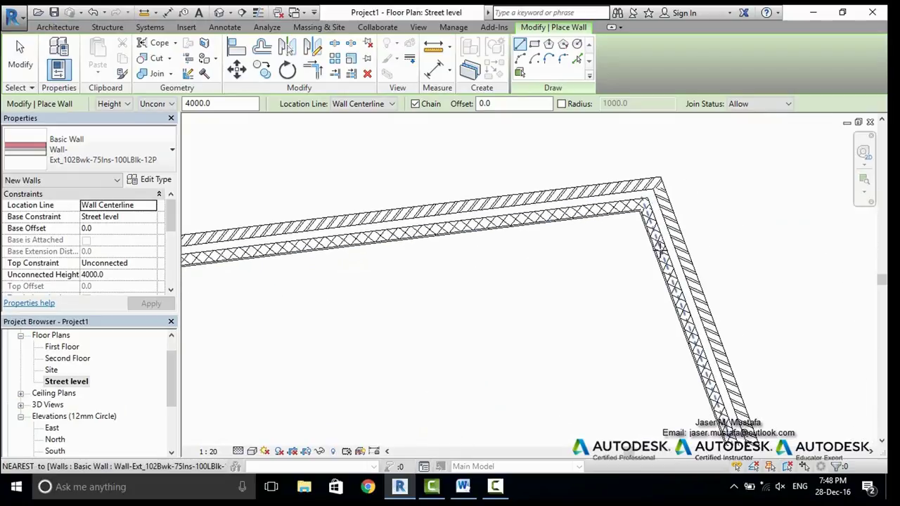
{"action": "scroll", "coordinate": [638, 175], "scroll_direction": "down", "scroll_amount": 2}
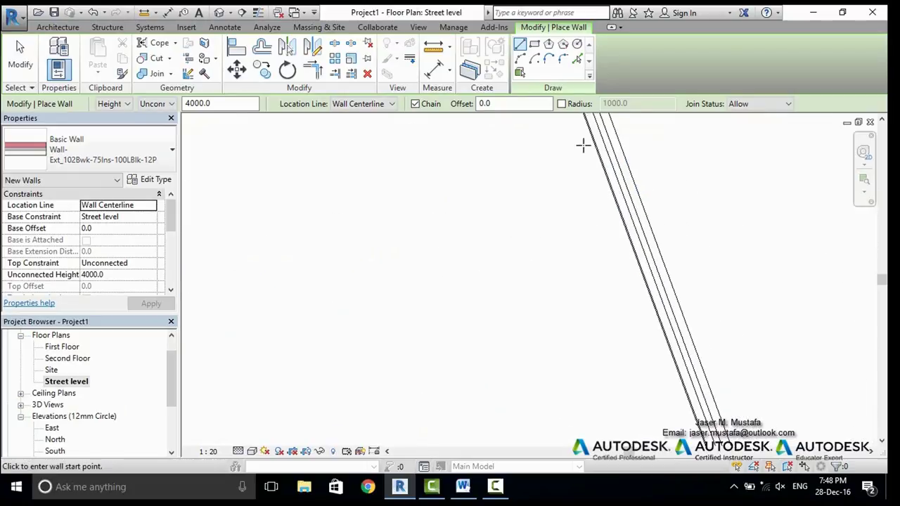
{"action": "scroll", "coordinate": [650, 324], "scroll_direction": "up", "scroll_amount": 4}
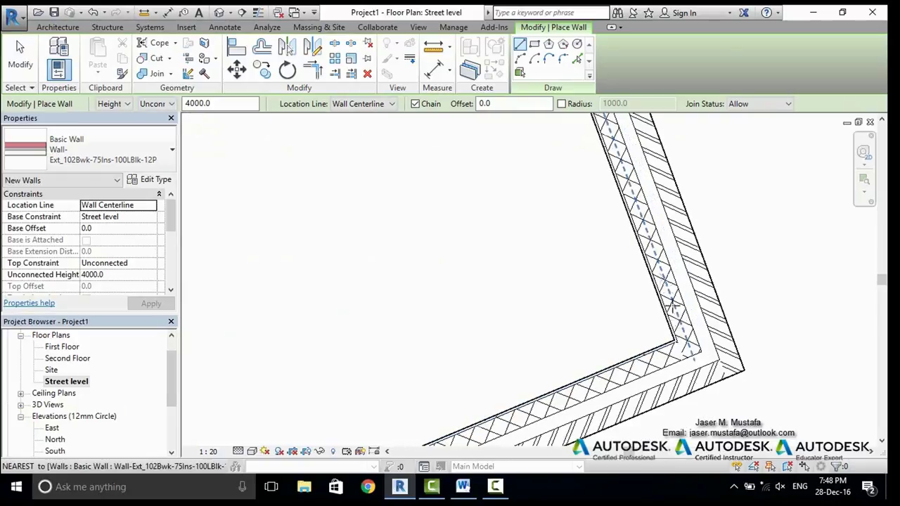
{"action": "key", "text": "Escape"}
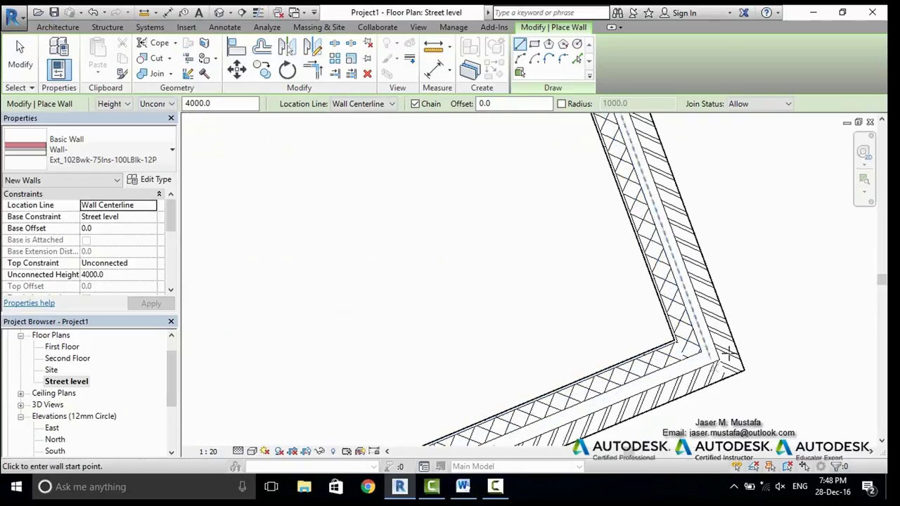
Draw an interior wall about 2620 long meeting the right-hand wall perpendicularly, inspect their junction, and leave the Wall tool
{"action": "scroll", "coordinate": [671, 351], "scroll_direction": "down", "scroll_amount": 4}
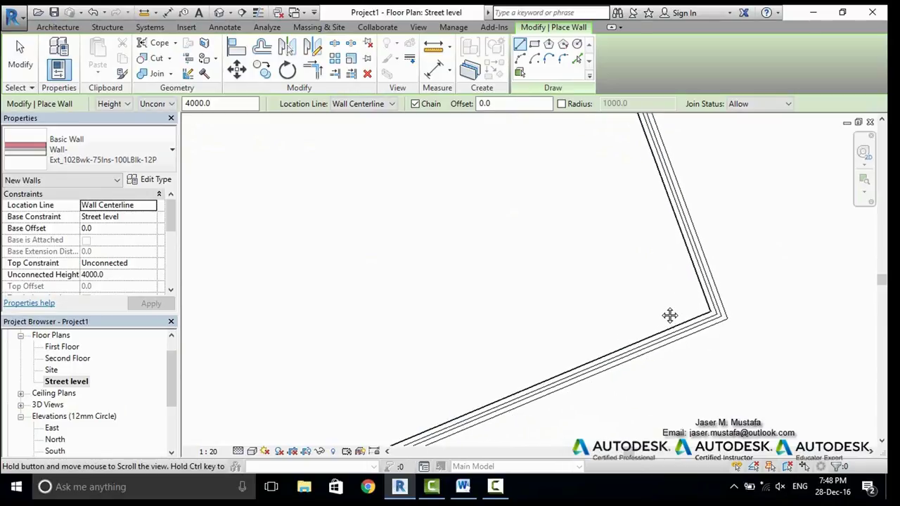
{"action": "left_click", "coordinate": [612, 308]}
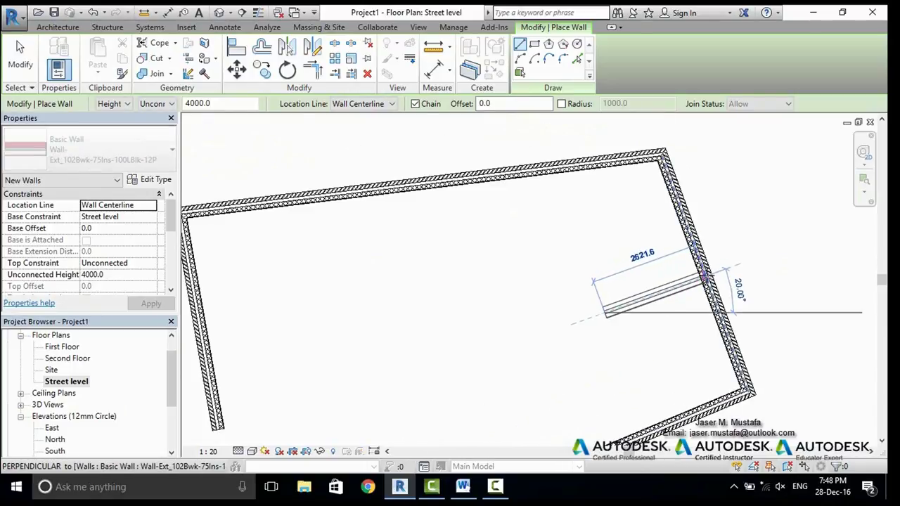
{"action": "scroll", "coordinate": [705, 277], "scroll_direction": "up", "scroll_amount": 2}
{"action": "left_click", "coordinate": [705, 277]}
{"action": "scroll", "coordinate": [705, 277], "scroll_direction": "up", "scroll_amount": 2}
{"action": "key", "text": "Escape"}
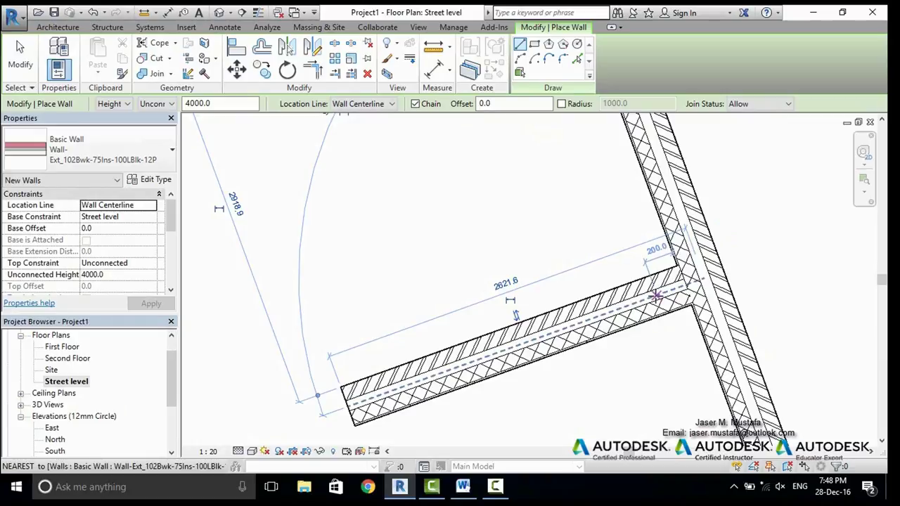
{"action": "scroll", "coordinate": [680, 310], "scroll_direction": "up", "scroll_amount": 2}
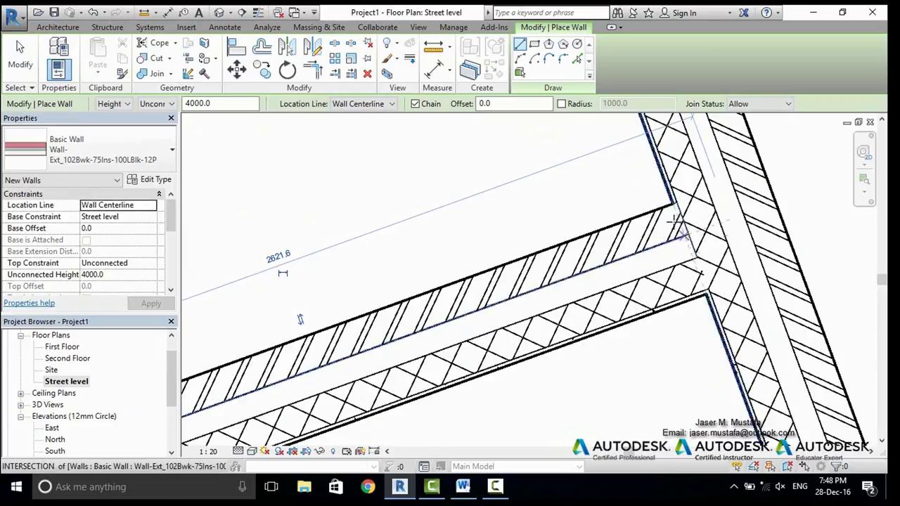
{"action": "scroll", "coordinate": [681, 251], "scroll_direction": "down", "scroll_amount": 5}
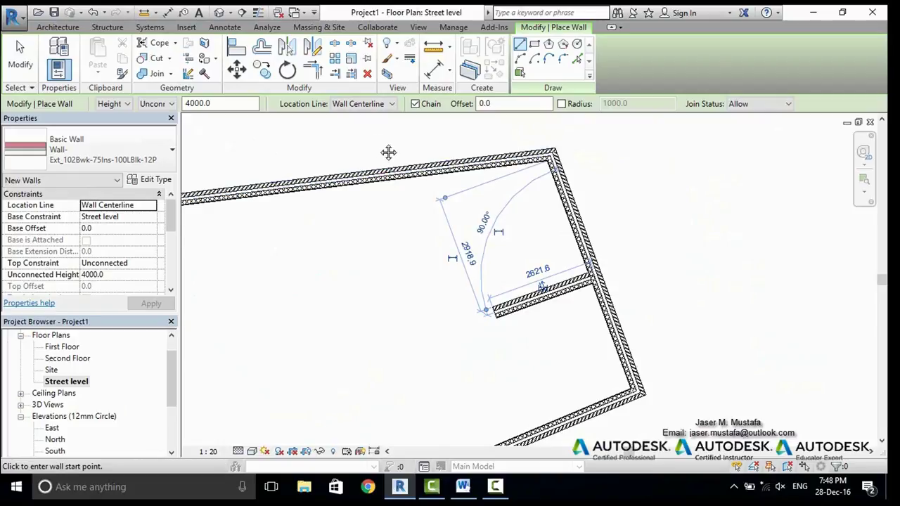
{"action": "middle_click_drag", "start_coordinate": [387, 151], "coordinate": [417, 250]}
{"action": "key", "text": "Escape"}
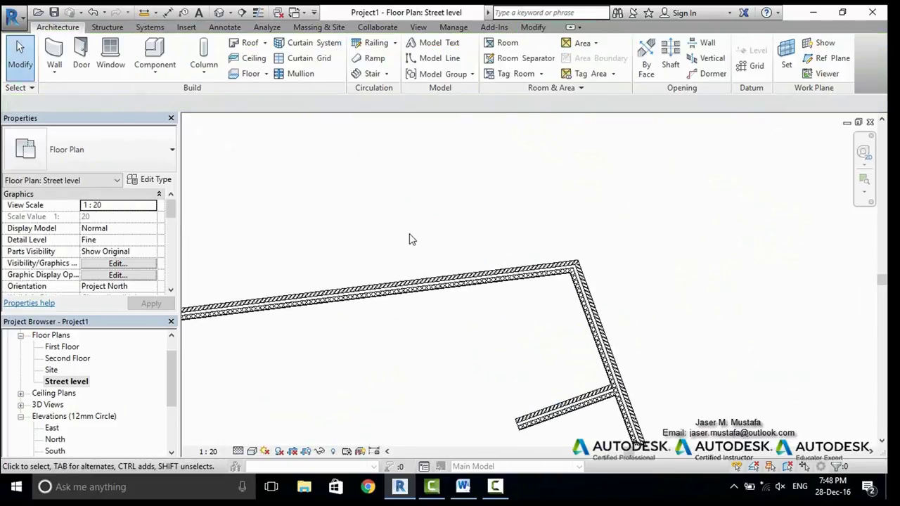
Place a series of near-horizontal, parallel reference planes above the upper wall of the Street level plan
{"action": "key", "text": "r"}
{"action": "key", "text": "p"}
{"action": "left_click", "coordinate": [291, 173]}
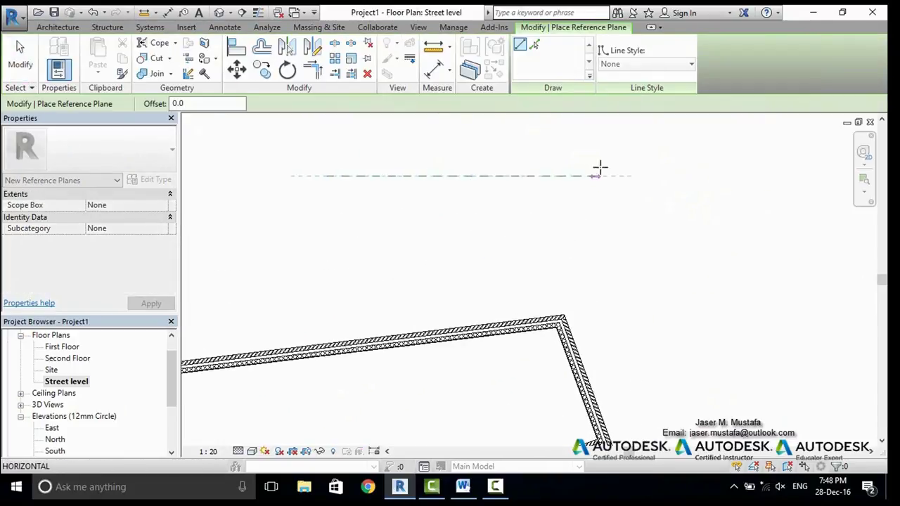
{"action": "left_click", "coordinate": [601, 175]}
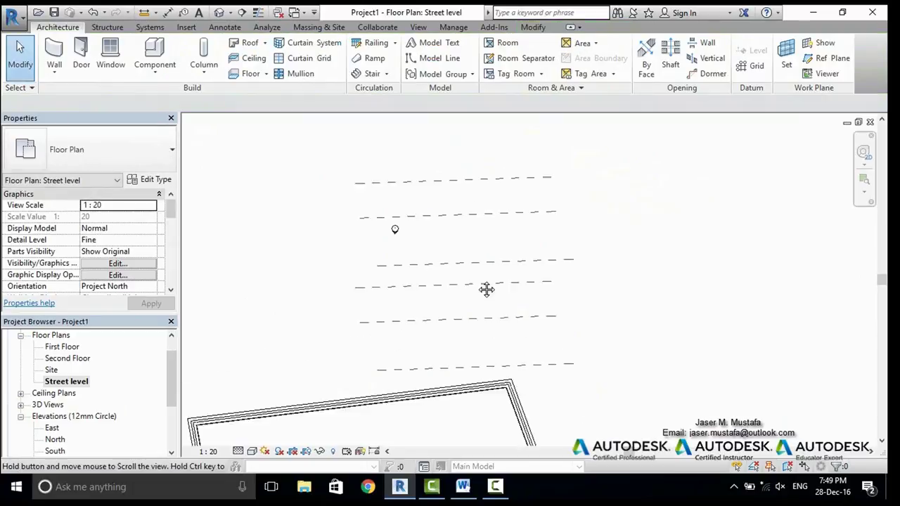
{"action": "middle_click_drag", "start_coordinate": [486, 289], "coordinate": [512, 262]}
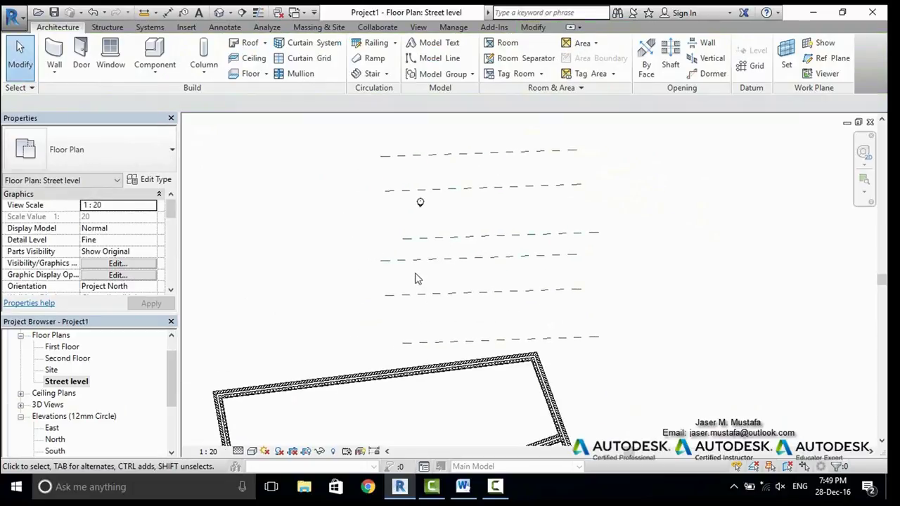
Start the Wall tool and review the level options for the wall height, keeping it Unconnected at 4000
{"action": "key", "text": "w"}
{"action": "key", "text": "a"}
{"action": "middle_click_drag", "start_coordinate": [374, 285], "coordinate": [365, 314]}
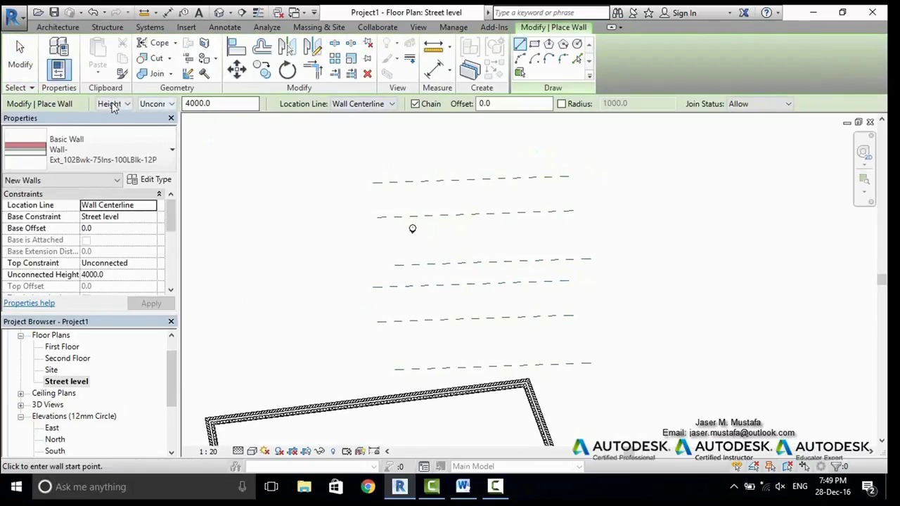
{"action": "left_click", "coordinate": [173, 104]}
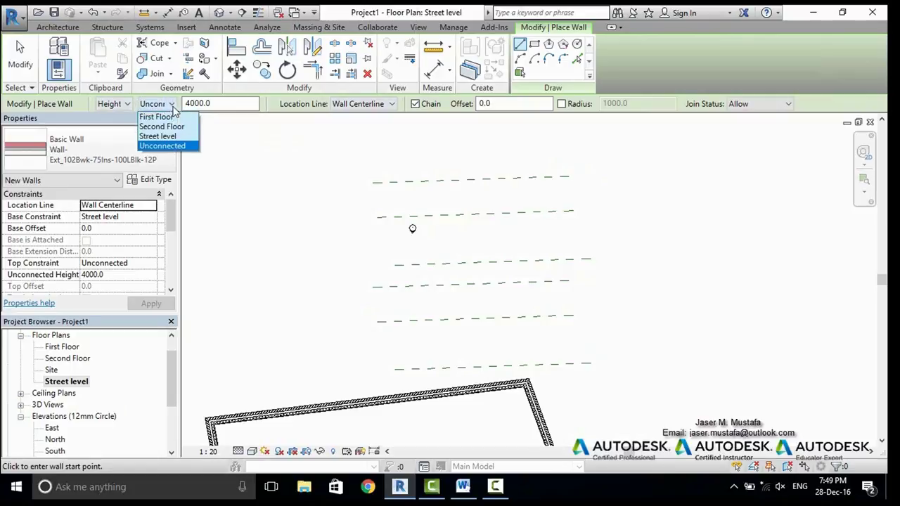
{"action": "left_click", "coordinate": [154, 108]}
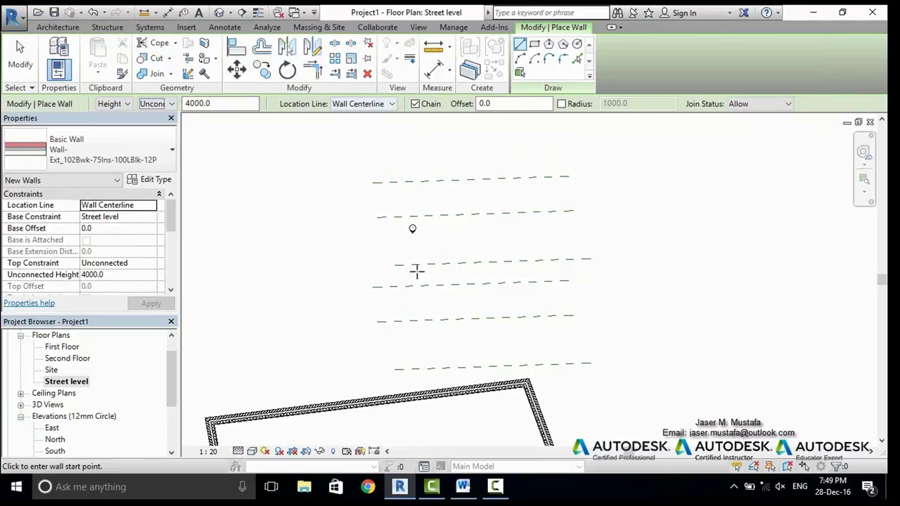
Examine the layers of the existing walls at the upper-right corner, from the outer to the inner face, and leave the Wall tool
{"action": "scroll", "coordinate": [506, 383], "scroll_direction": "up", "scroll_amount": 3}
{"action": "middle_click_drag", "start_coordinate": [506, 387], "coordinate": [471, 271]}
{"action": "scroll", "coordinate": [471, 271], "scroll_direction": "up", "scroll_amount": 6}
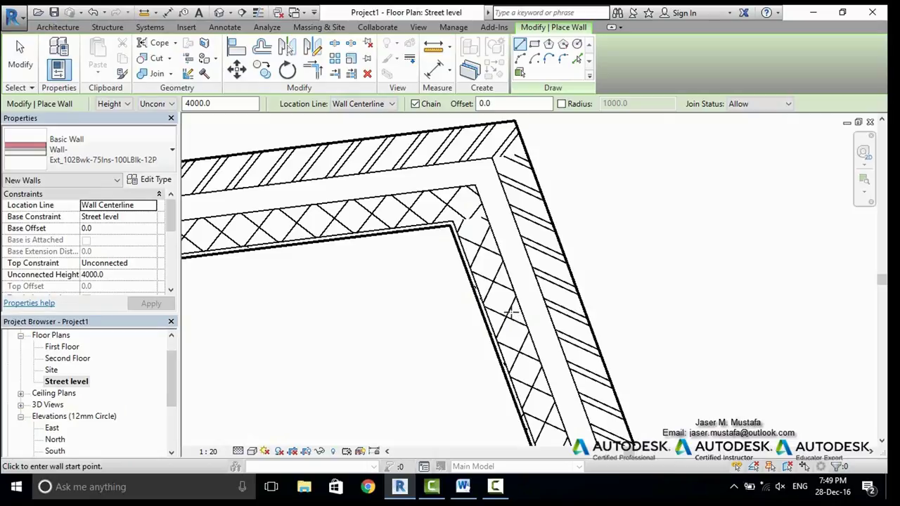
{"action": "middle_click_drag", "start_coordinate": [512, 314], "coordinate": [450, 270]}
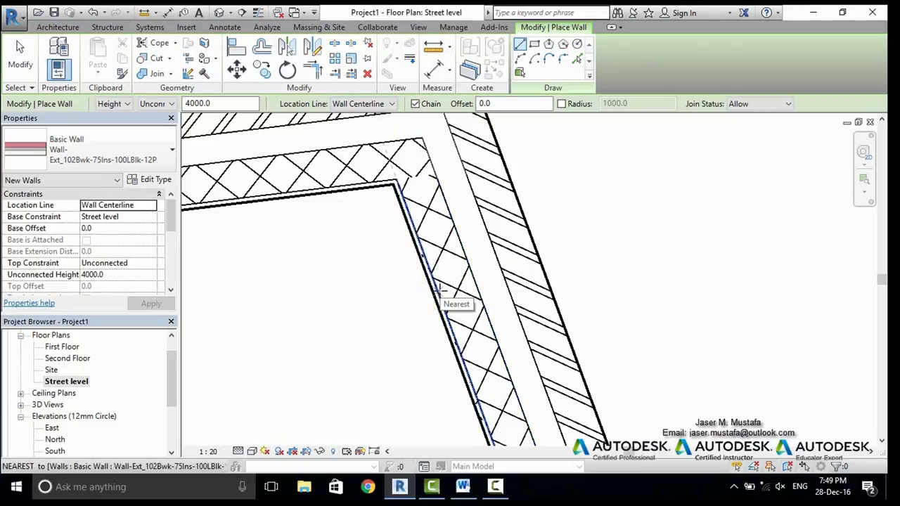
{"action": "middle_click_drag", "start_coordinate": [438, 288], "coordinate": [453, 301]}
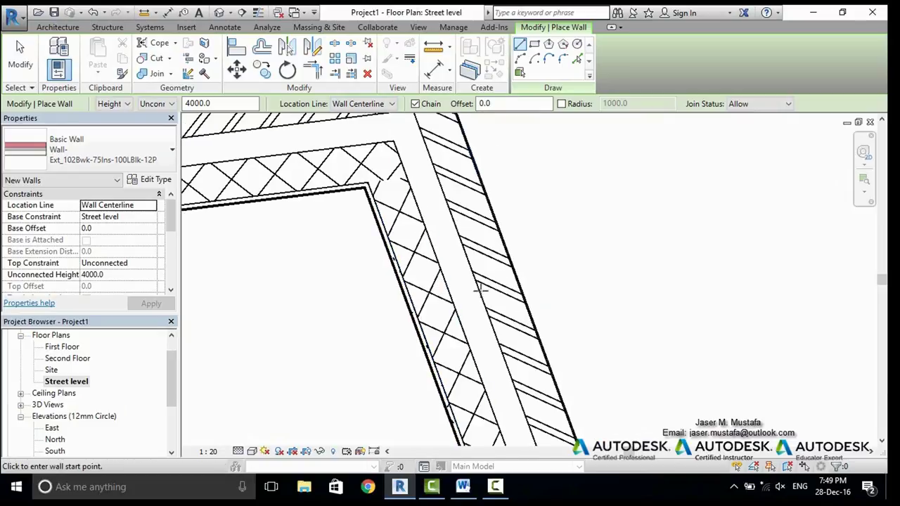
{"action": "scroll", "coordinate": [453, 285], "scroll_direction": "down", "scroll_amount": 1}
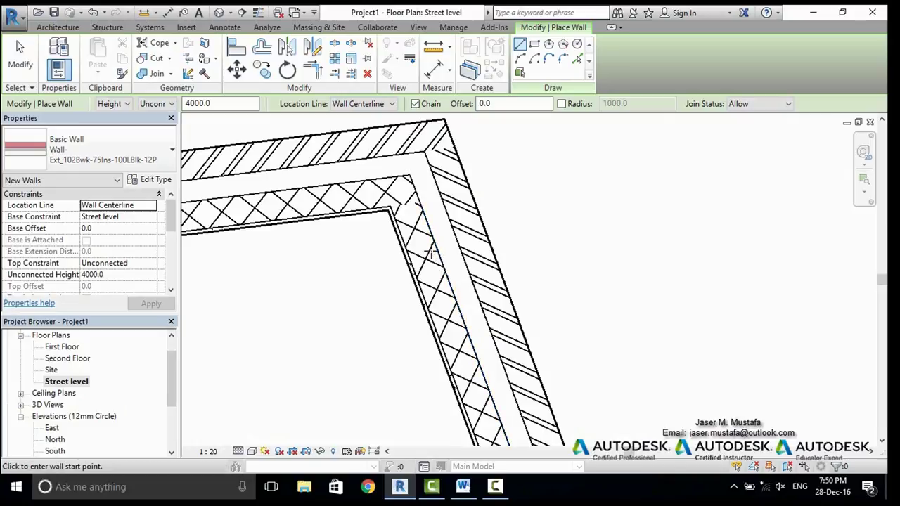
{"action": "scroll", "coordinate": [388, 241], "scroll_direction": "down", "scroll_amount": 4}
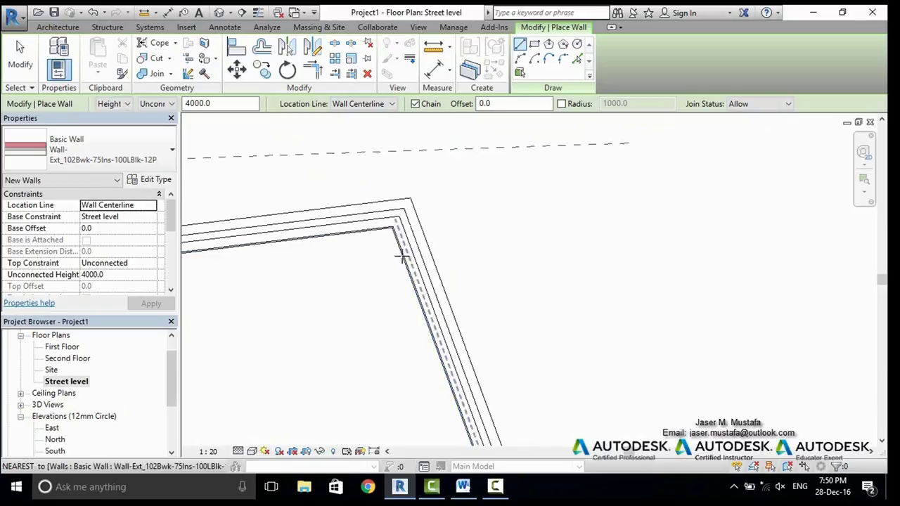
{"action": "middle_click_drag", "start_coordinate": [414, 245], "coordinate": [462, 304]}
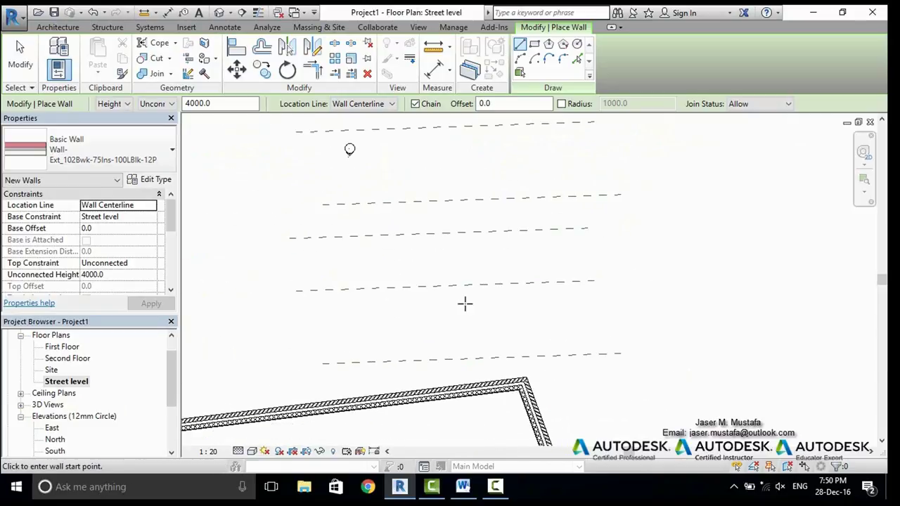
{"action": "middle_click_drag", "start_coordinate": [388, 134], "coordinate": [414, 171]}
{"action": "key", "text": "Escape"}
{"action": "key", "text": "Escape"}
Draw a short wall along the uppermost reference plane near its left end, using Wall Centerline as the location line
{"action": "scroll", "coordinate": [407, 173], "scroll_direction": "up", "scroll_amount": 5}
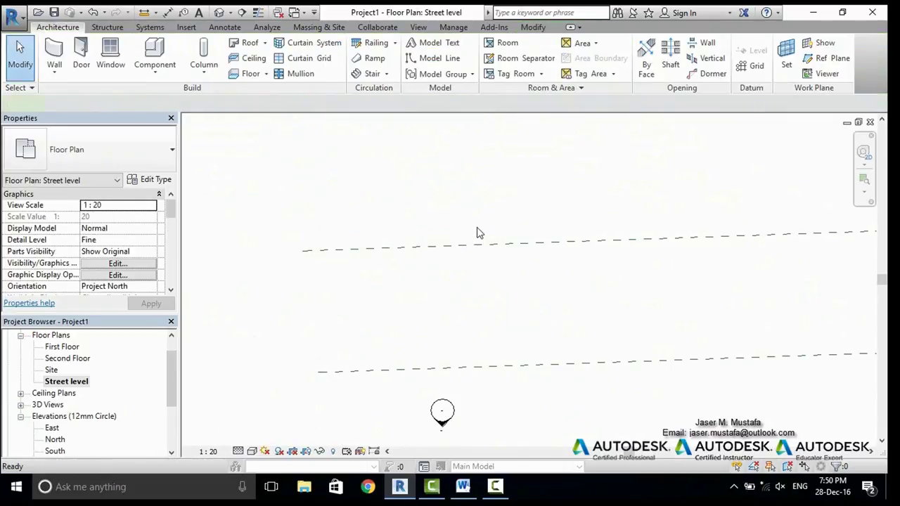
{"action": "key", "text": "w"}
{"action": "key", "text": "a"}
{"action": "left_click", "coordinate": [363, 104]}
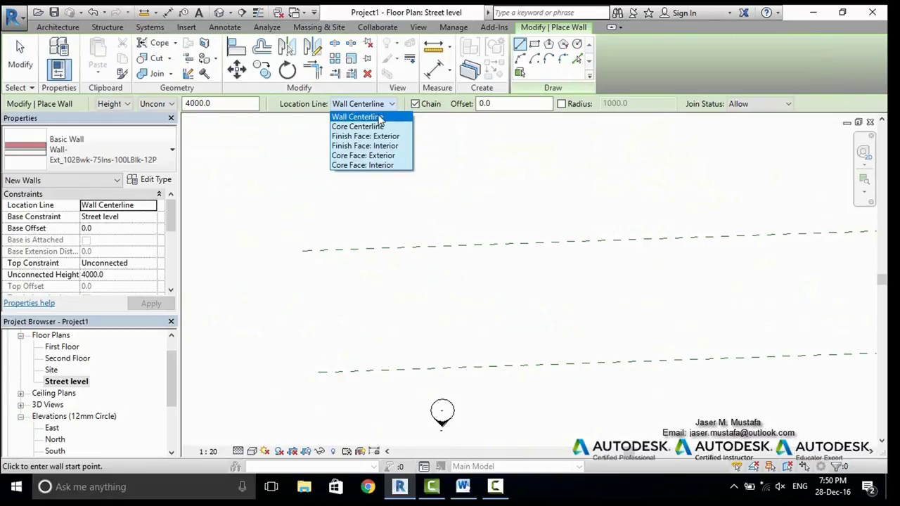
{"action": "scroll", "coordinate": [368, 247], "scroll_direction": "up", "scroll_amount": 3}
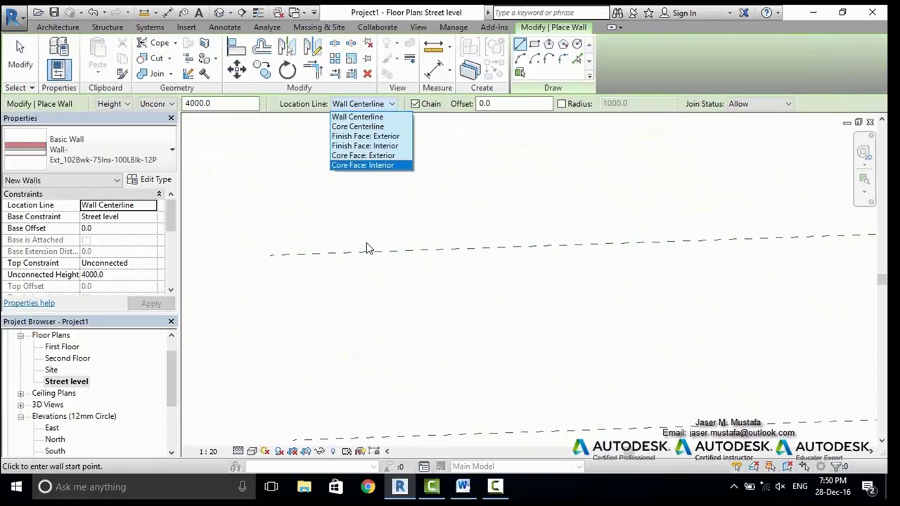
{"action": "left_click", "coordinate": [354, 251]}
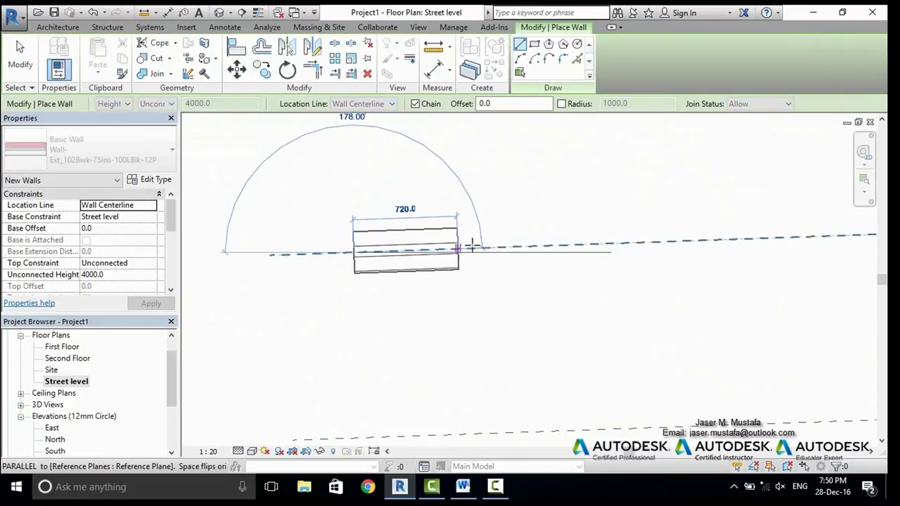
{"action": "left_click", "coordinate": [502, 246]}
{"action": "key", "text": "Escape"}
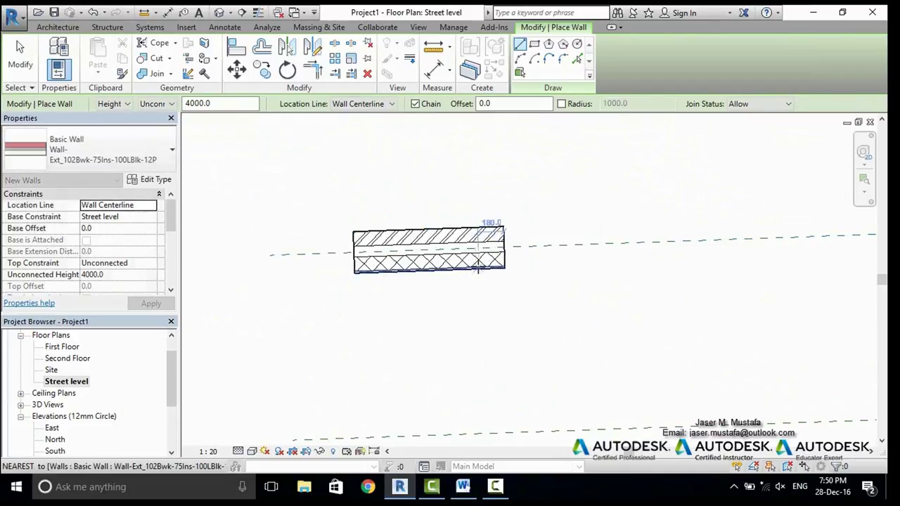
Draw a second wall about 1140 long on the same reference plane, with the location line set to Core Centerline
{"action": "left_click", "coordinate": [358, 104]}
{"action": "left_click", "coordinate": [355, 127]}
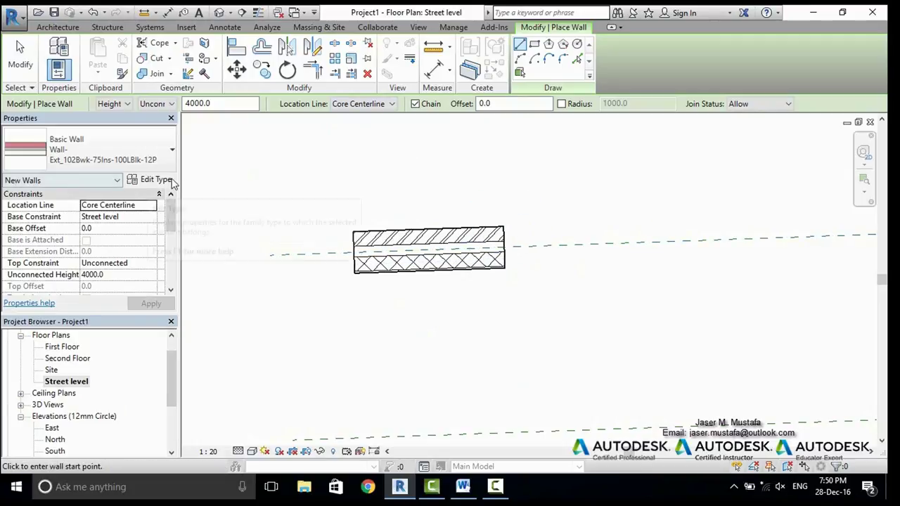
{"action": "left_click", "coordinate": [551, 247]}
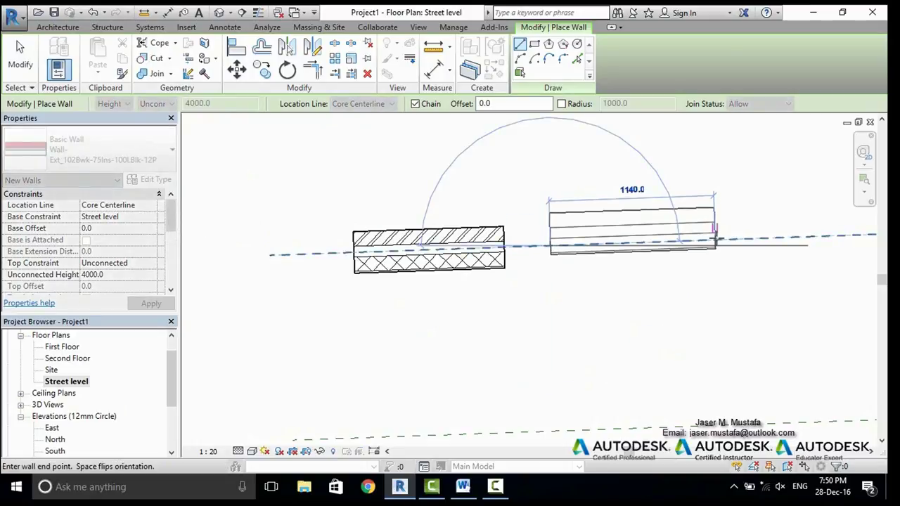
{"action": "left_click", "coordinate": [714, 239]}
{"action": "key", "text": "Escape"}
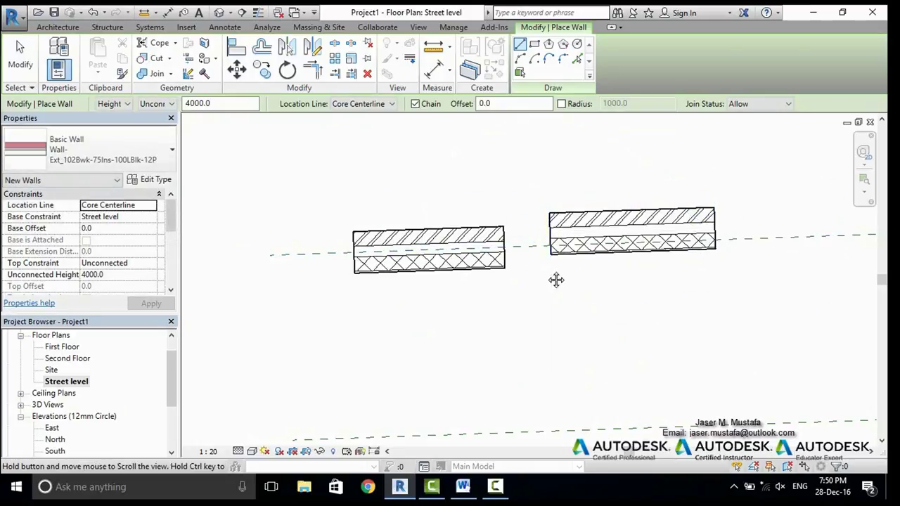
Draw a third wall about 1260 long on the reference plane, using Finish Face: Exterior as location line and flipping its orientation
{"action": "middle_click_drag", "start_coordinate": [556, 279], "coordinate": [395, 303]}
{"action": "left_click", "coordinate": [371, 104]}
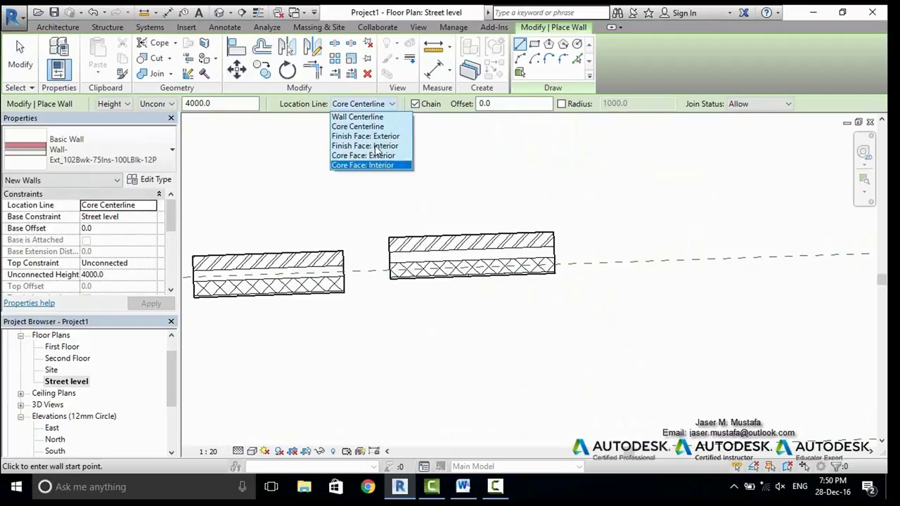
{"action": "left_click", "coordinate": [361, 135]}
{"action": "left_click", "coordinate": [597, 261]}
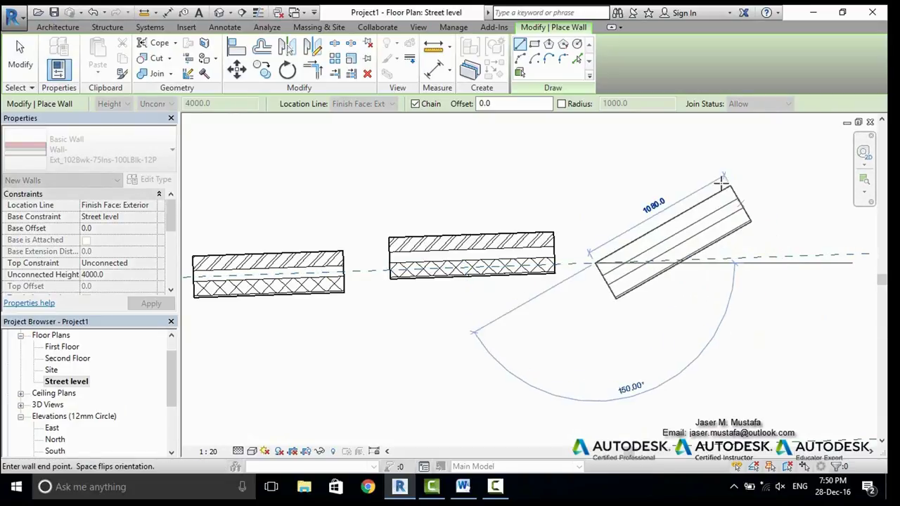
{"action": "key", "text": "space"}
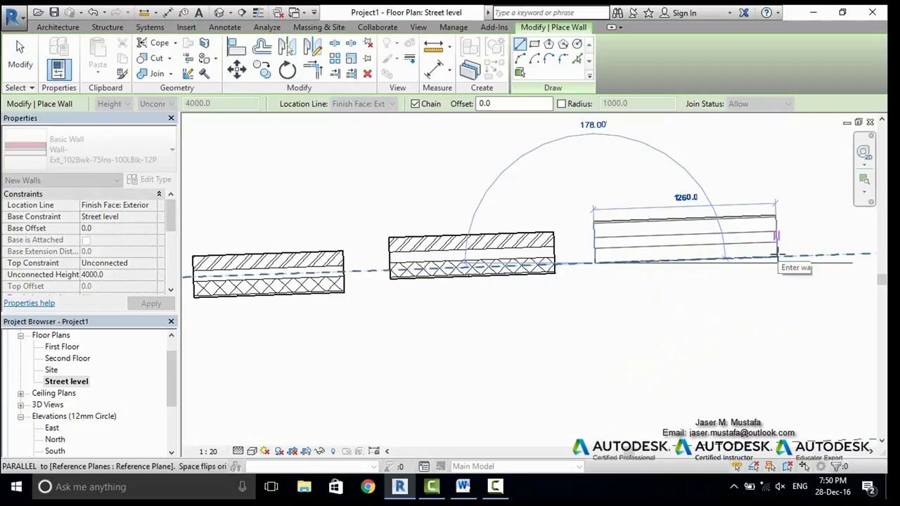
{"action": "left_click", "coordinate": [777, 256]}
{"action": "middle_click_drag", "start_coordinate": [776, 257], "coordinate": [492, 281]}
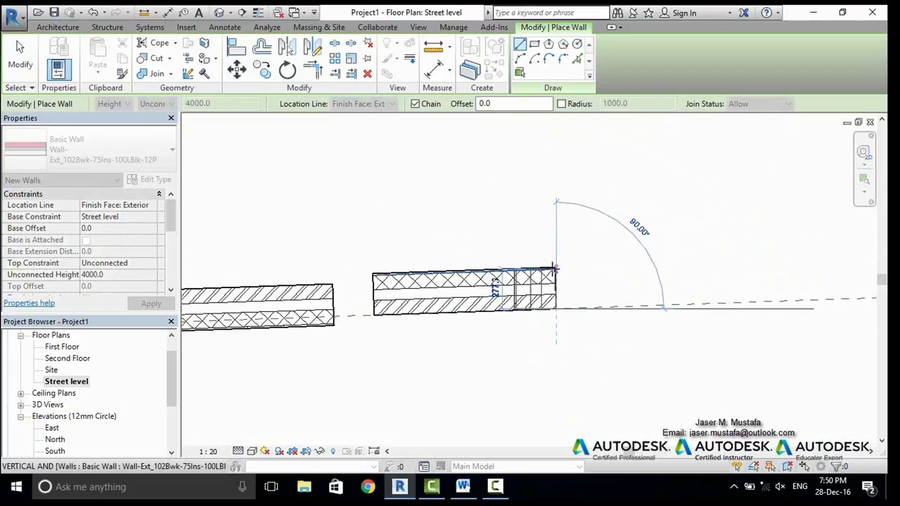
{"action": "key", "text": "Escape"}
Draw a fourth wall on the same reference plane with the location line set to Finish Face: Interior
{"action": "left_click", "coordinate": [383, 105]}
{"action": "left_click", "coordinate": [372, 144]}
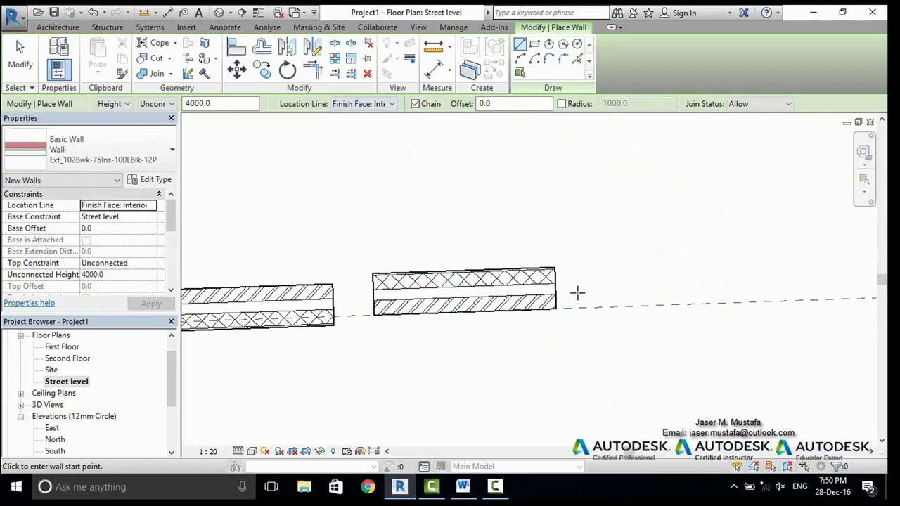
{"action": "left_click", "coordinate": [587, 306]}
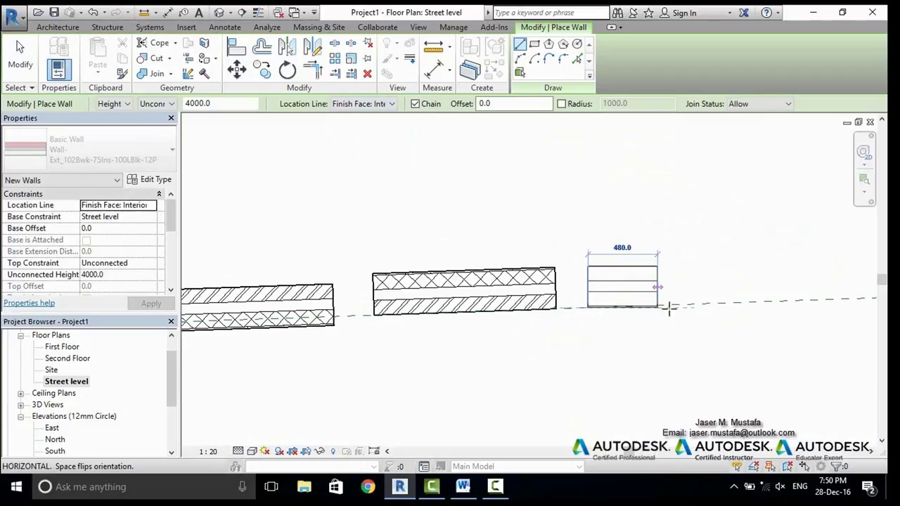
{"action": "left_click", "coordinate": [761, 301]}
{"action": "key", "text": "Escape"}
Draw a fifth wall about 720 long near the reference plane's right end, with the location line set to Core Face: Exterior
{"action": "middle_click_drag", "start_coordinate": [502, 245], "coordinate": [347, 248]}
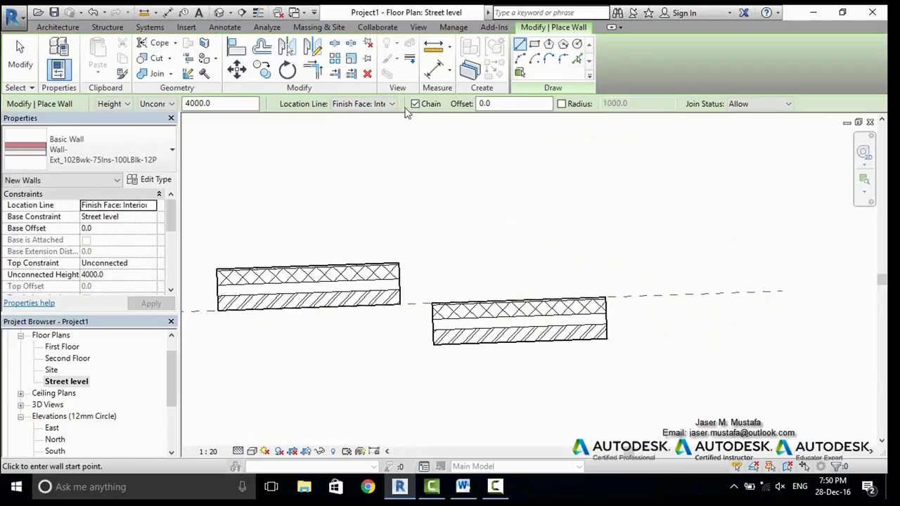
{"action": "left_click", "coordinate": [383, 106]}
{"action": "left_click", "coordinate": [379, 157]}
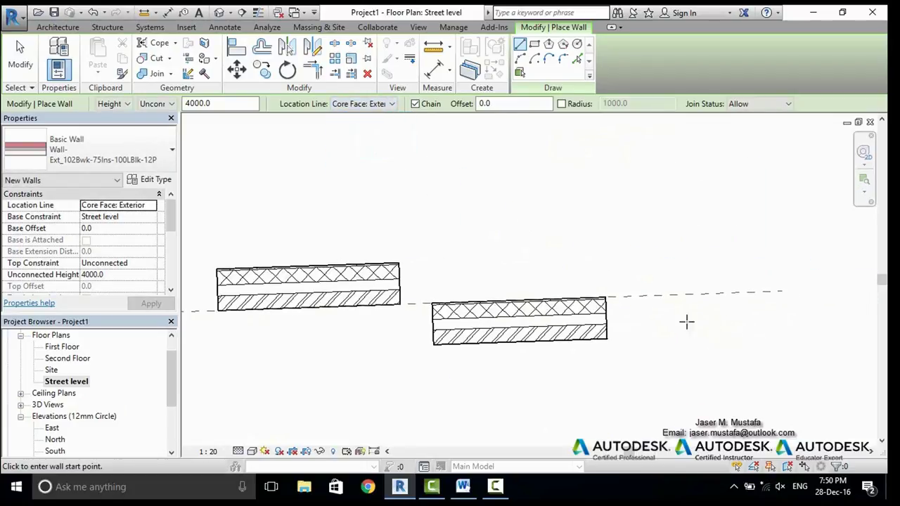
{"action": "left_click", "coordinate": [661, 296]}
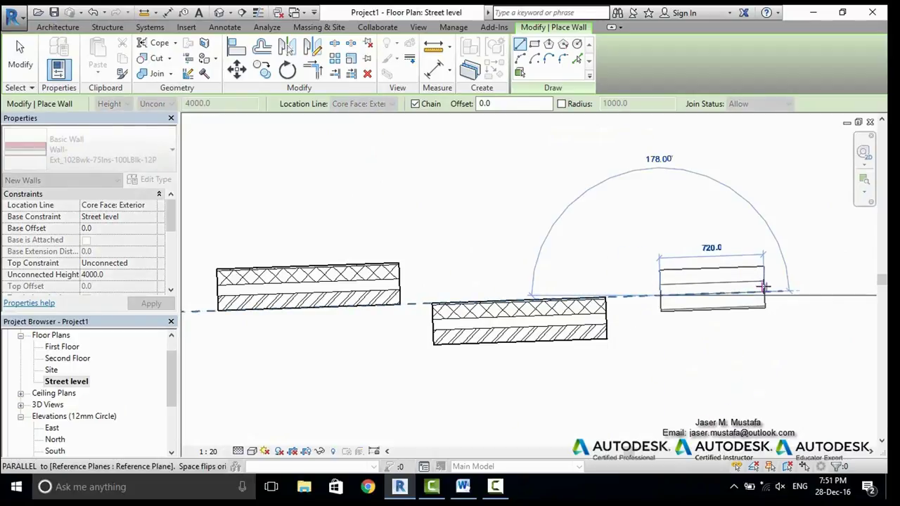
{"action": "left_click", "coordinate": [764, 294]}
{"action": "key", "text": "Escape"}
Draw a sixth wall about 1000 long on the reference plane's extension, with the location line set to Core Face: Interior
{"action": "left_click", "coordinate": [383, 103]}
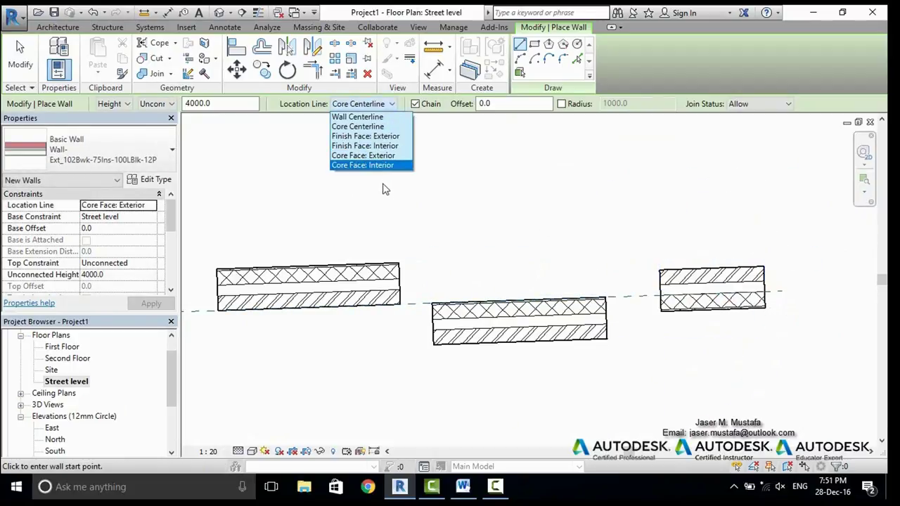
{"action": "left_click", "coordinate": [379, 168]}
{"action": "scroll", "coordinate": [695, 288], "scroll_direction": "down", "scroll_amount": 2}
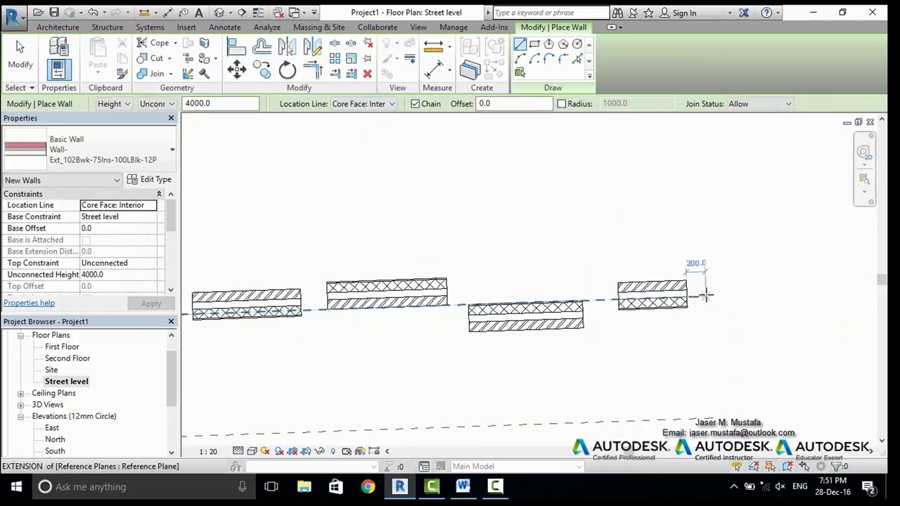
{"action": "left_click", "coordinate": [696, 295]}
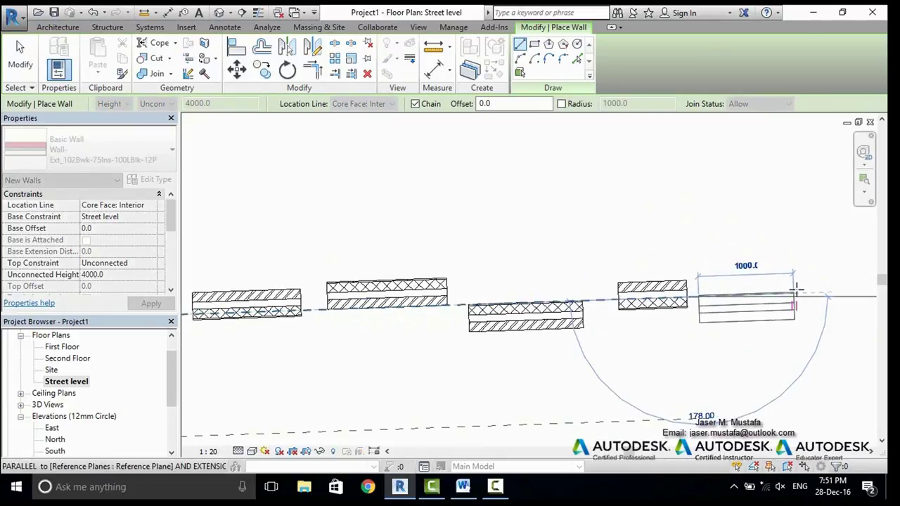
{"action": "left_click", "coordinate": [794, 296]}
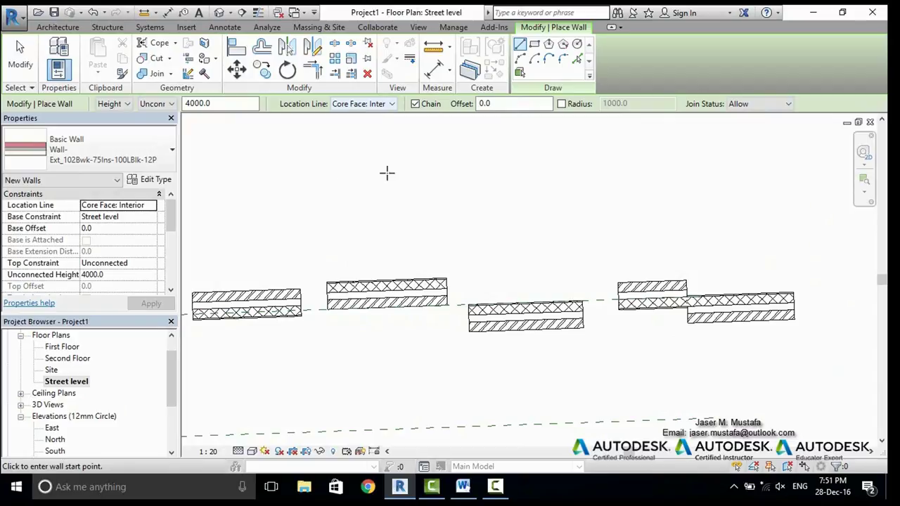
Draw a wall along the second reference plane with the location line set to Finish Face: Exterior
{"action": "middle_click_drag", "start_coordinate": [387, 172], "coordinate": [408, 167]}
{"action": "left_click", "coordinate": [363, 104]}
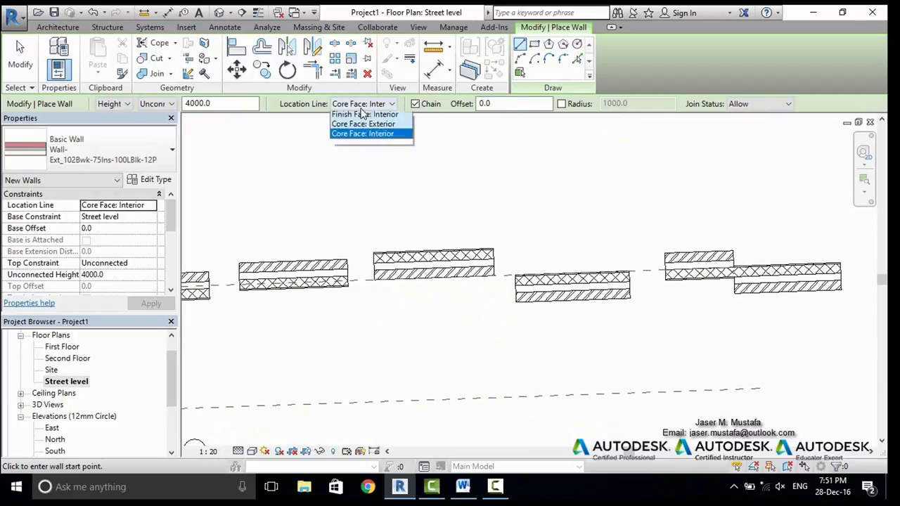
{"action": "left_click", "coordinate": [380, 137]}
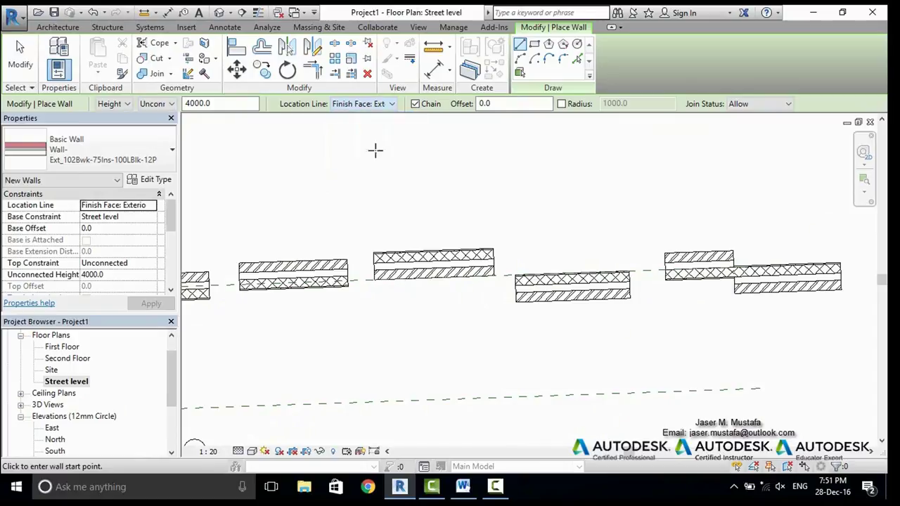
{"action": "middle_click_drag", "start_coordinate": [360, 223], "coordinate": [307, 202]}
{"action": "scroll", "coordinate": [365, 317], "scroll_direction": "down", "scroll_amount": 2}
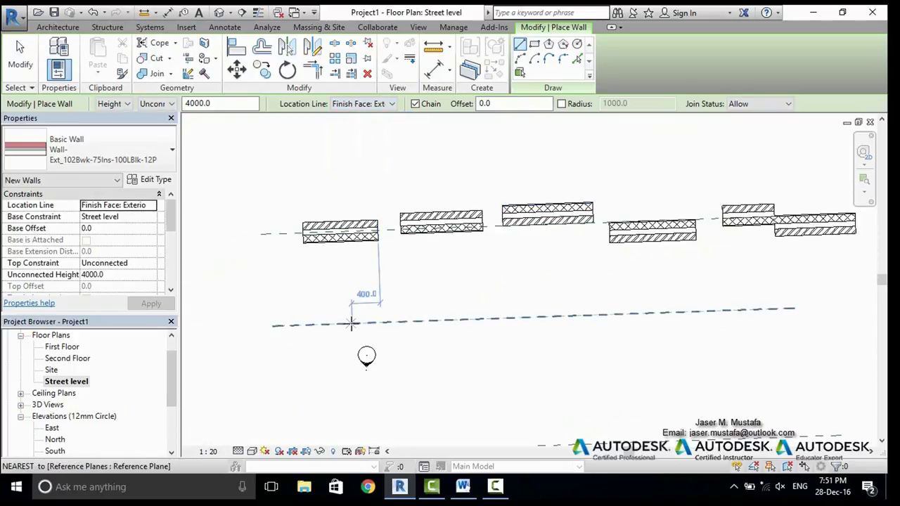
{"action": "left_click", "coordinate": [352, 323]}
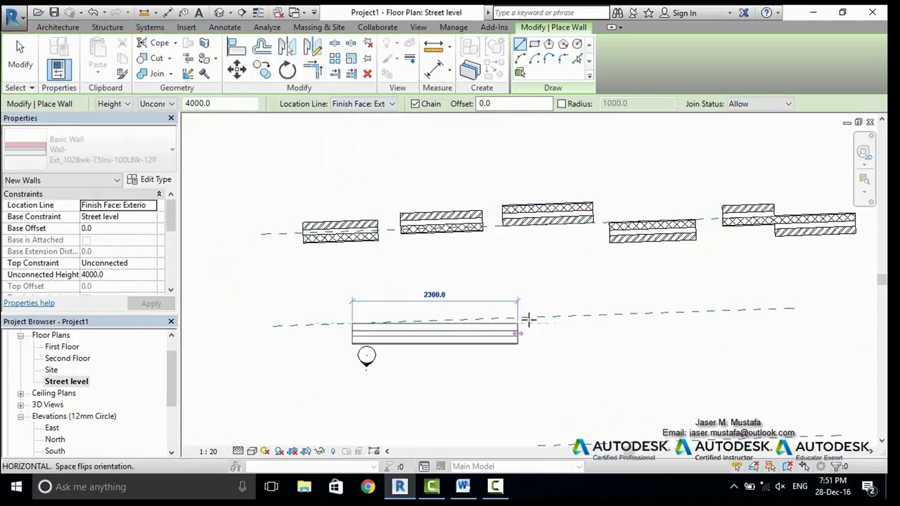
{"action": "left_click", "coordinate": [572, 312]}
{"action": "key", "text": "Escape"}
{"action": "scroll", "coordinate": [555, 327], "scroll_direction": "up", "scroll_amount": 2}
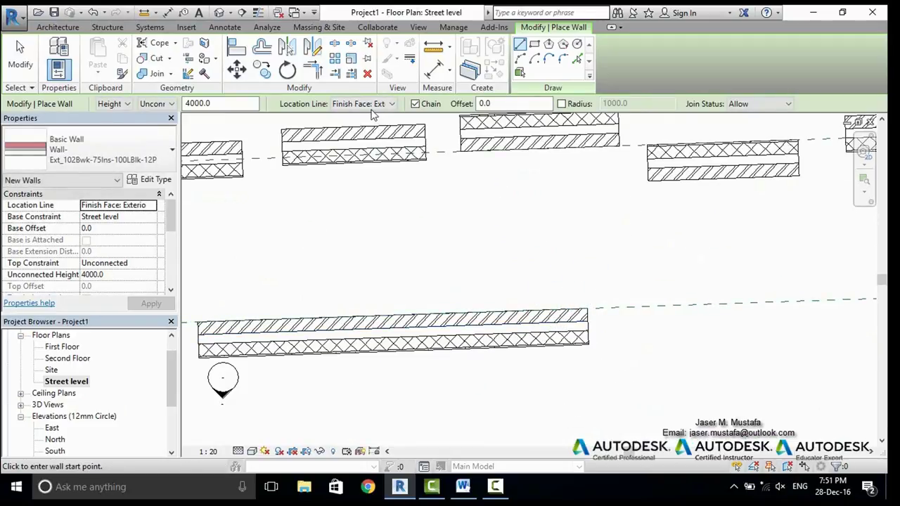
Draw three chained wall segments starting on the second reference plane's free end and bending down and back inward, with Chain enabled
{"action": "scroll", "coordinate": [416, 191], "scroll_direction": "down", "scroll_amount": 3}
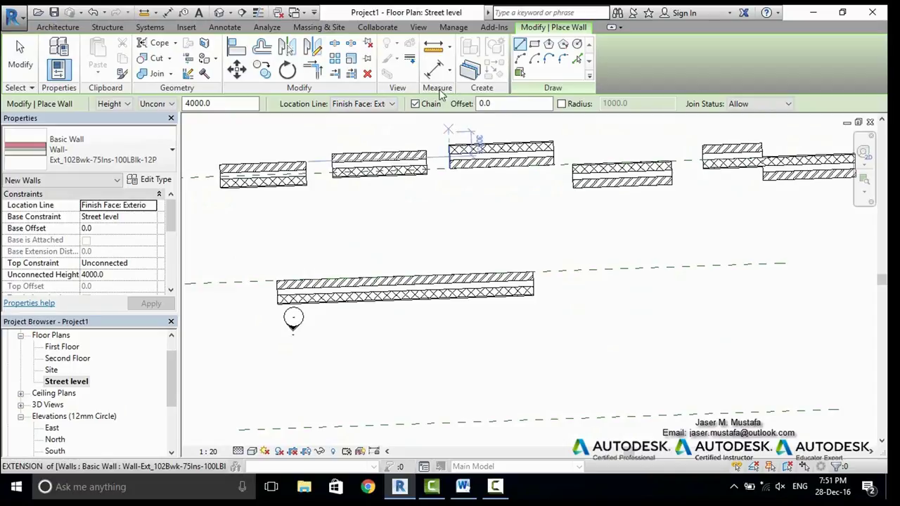
{"action": "middle_click_drag", "start_coordinate": [527, 227], "coordinate": [398, 175]}
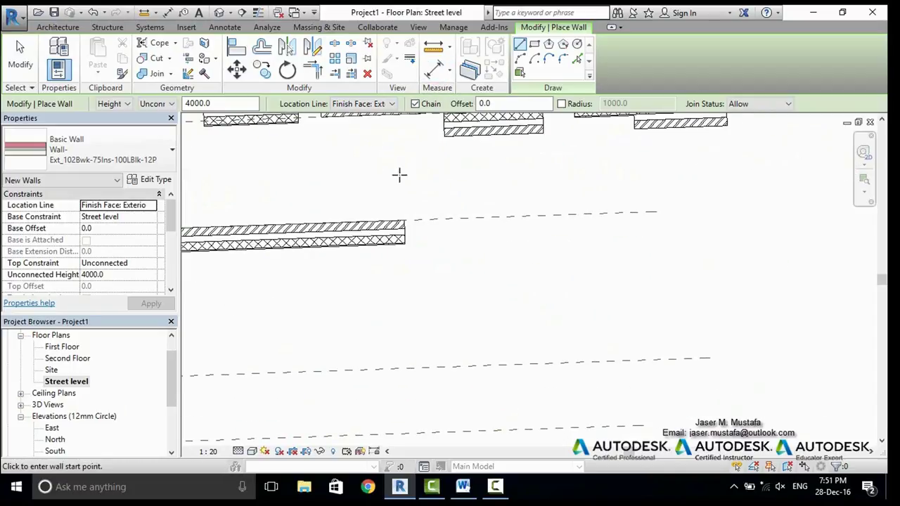
{"action": "left_click", "coordinate": [454, 216]}
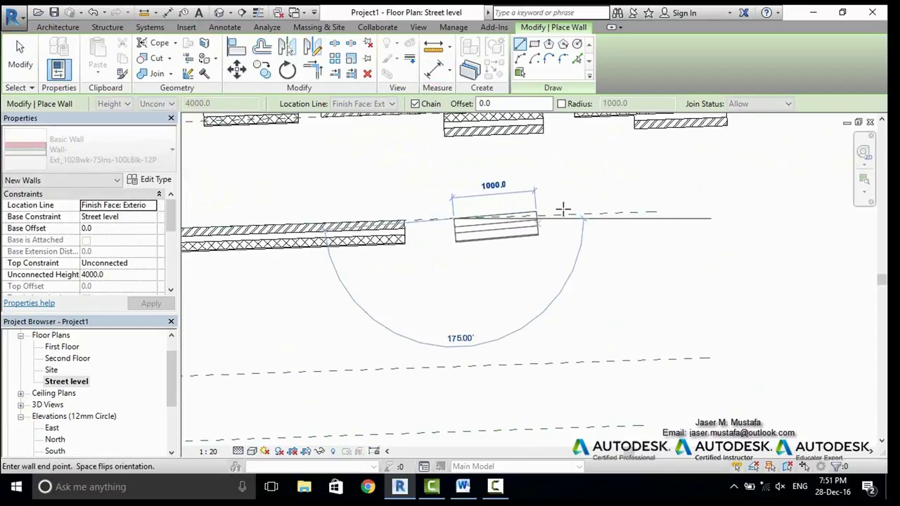
{"action": "left_click", "coordinate": [603, 213]}
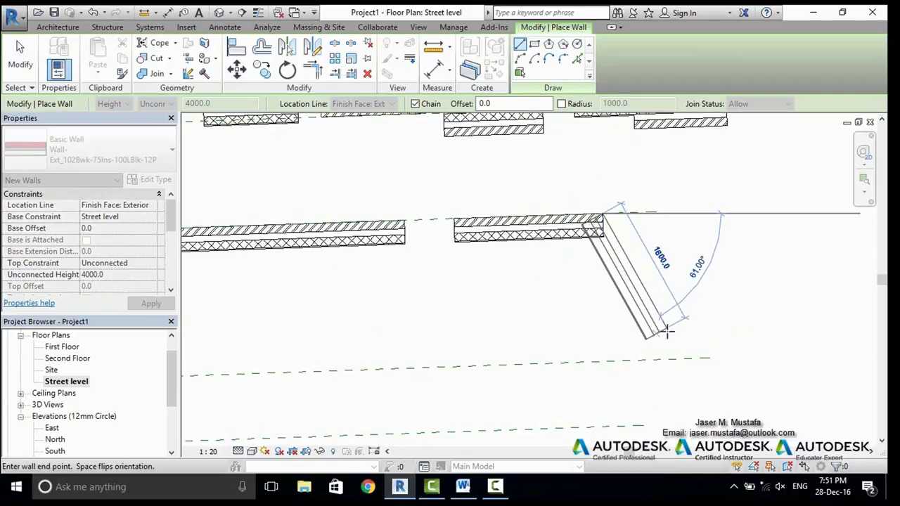
{"action": "left_click", "coordinate": [655, 330]}
{"action": "scroll", "coordinate": [577, 334], "scroll_direction": "down", "scroll_amount": 2}
{"action": "left_click", "coordinate": [500, 344]}
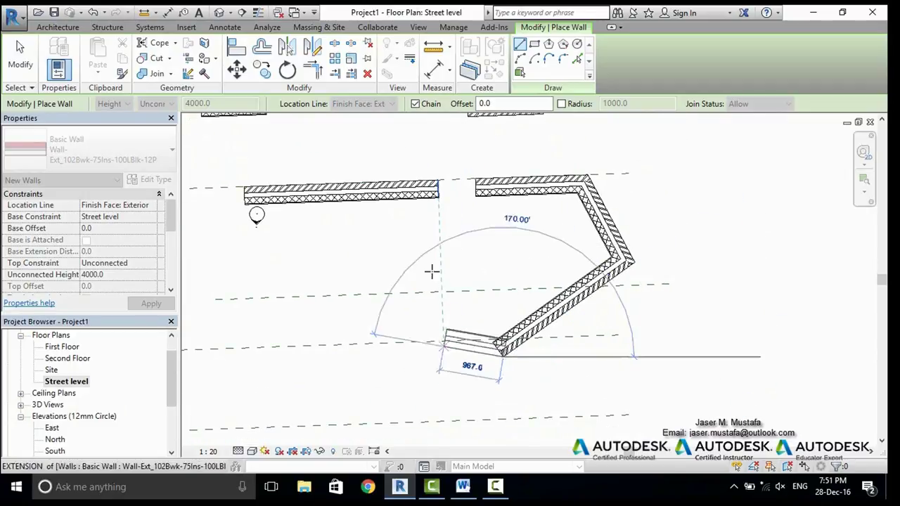
{"action": "key", "text": "Escape"}
Turn Chain off and draw two separate parallel walls beside the chained walls, about 2100 and 1926 long
{"action": "scroll", "coordinate": [439, 138], "scroll_direction": "down", "scroll_amount": 1}
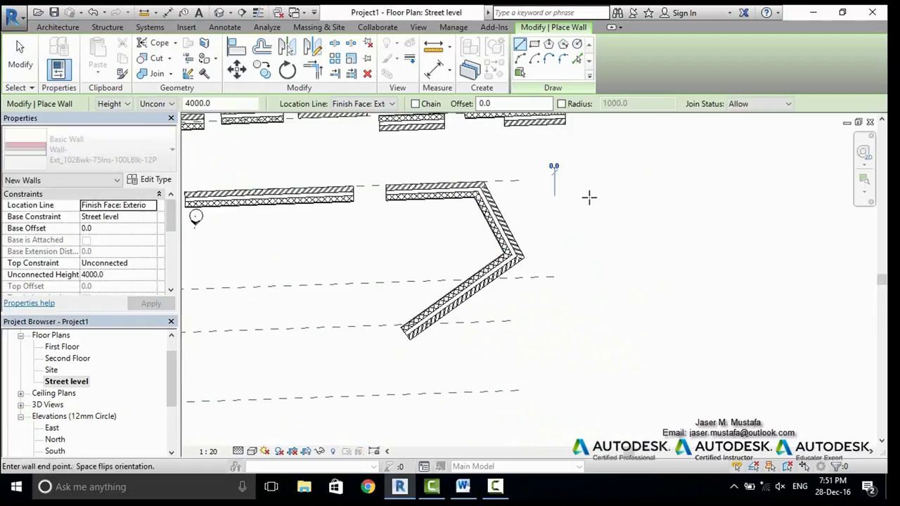
{"action": "left_click", "coordinate": [555, 201]}
{"action": "left_click", "coordinate": [669, 198]}
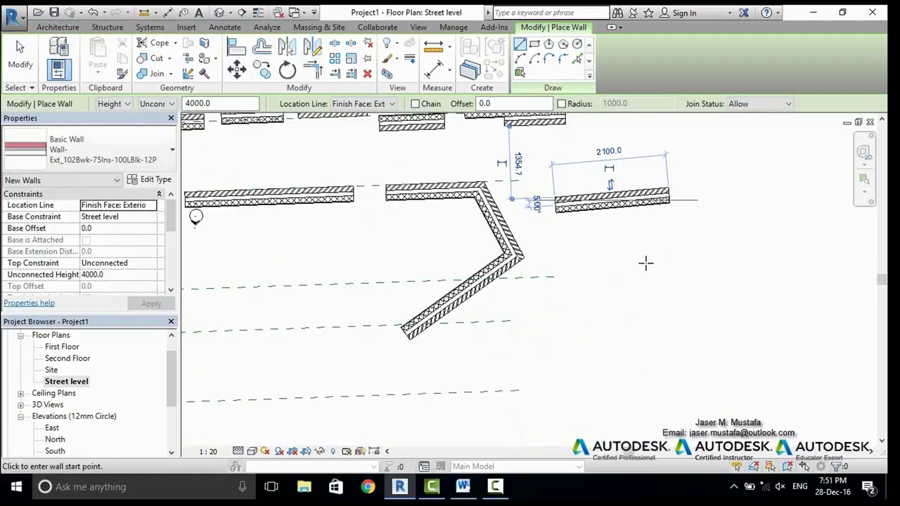
{"action": "left_click", "coordinate": [571, 274]}
{"action": "left_click", "coordinate": [676, 272]}
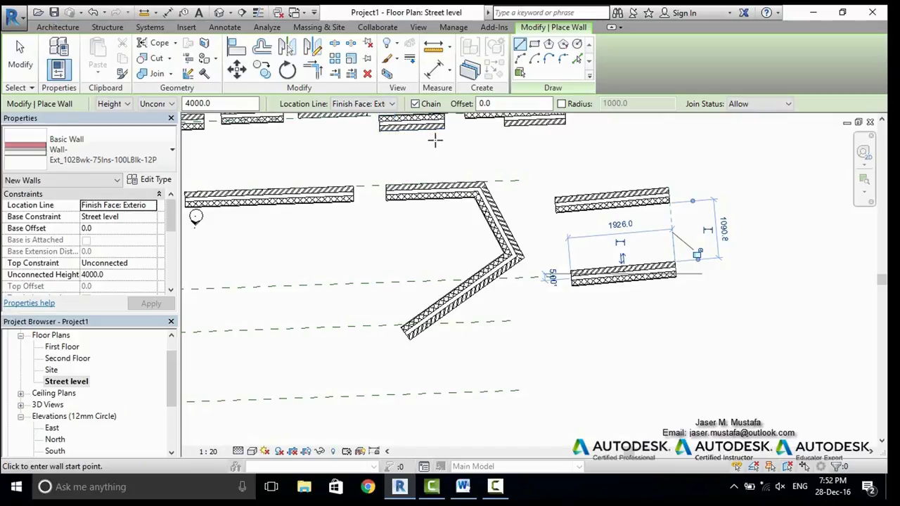
{"action": "middle_click_drag", "start_coordinate": [436, 141], "coordinate": [414, 156]}
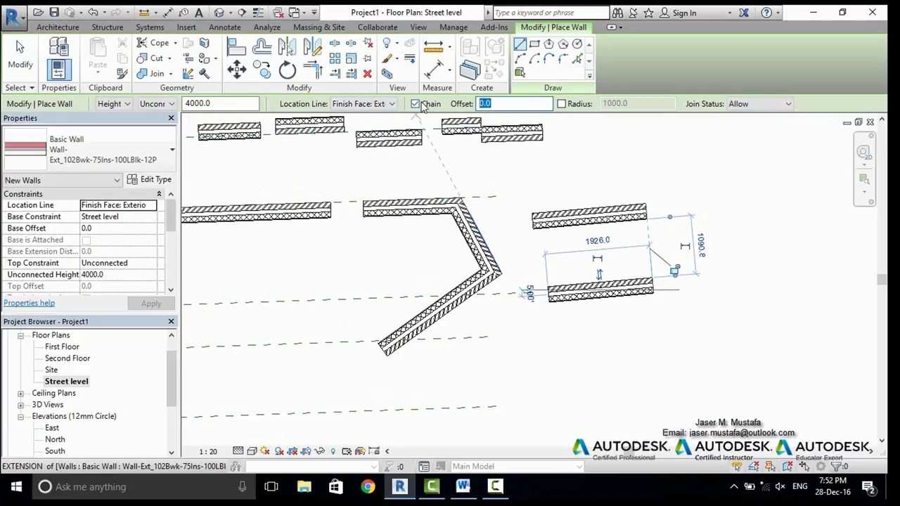
{"action": "scroll", "coordinate": [442, 227], "scroll_direction": "left", "scroll_amount": 4, "text": "shift"}
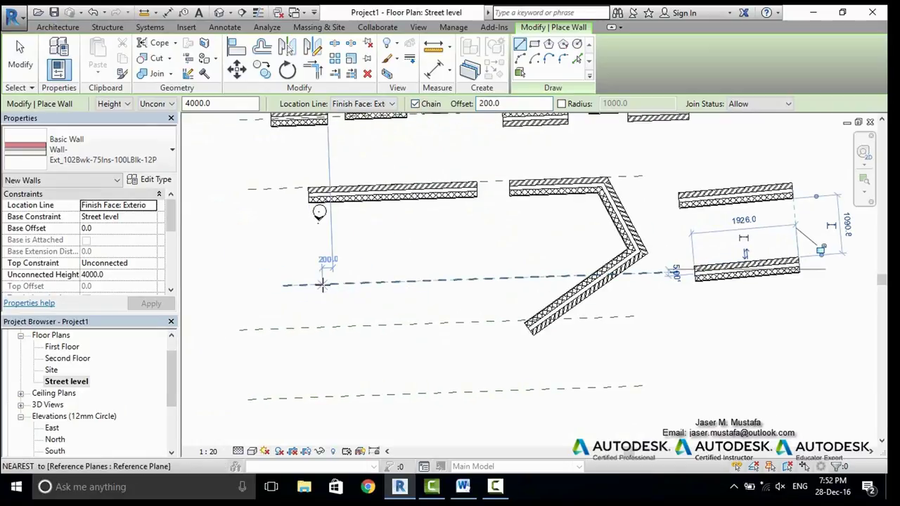
{"action": "left_click", "coordinate": [322, 284]}
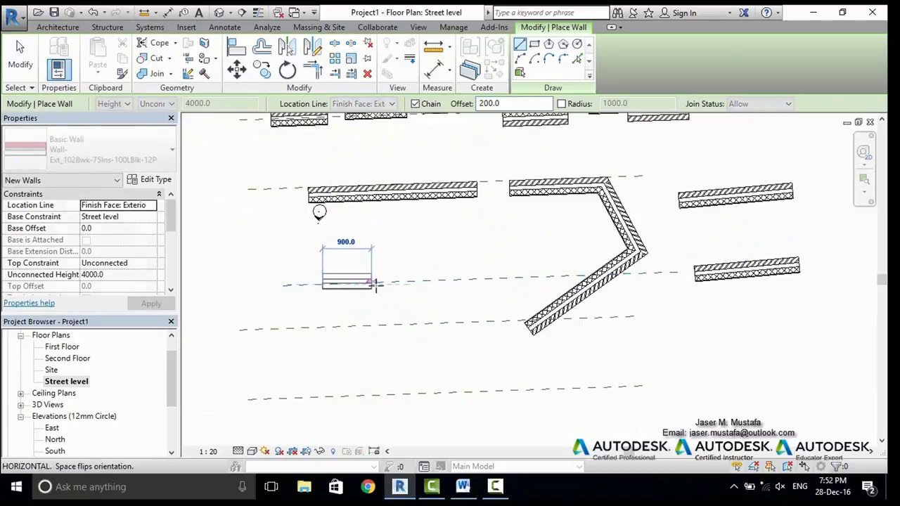
{"action": "left_click", "coordinate": [334, 104]}
{"action": "left_click", "coordinate": [381, 138]}
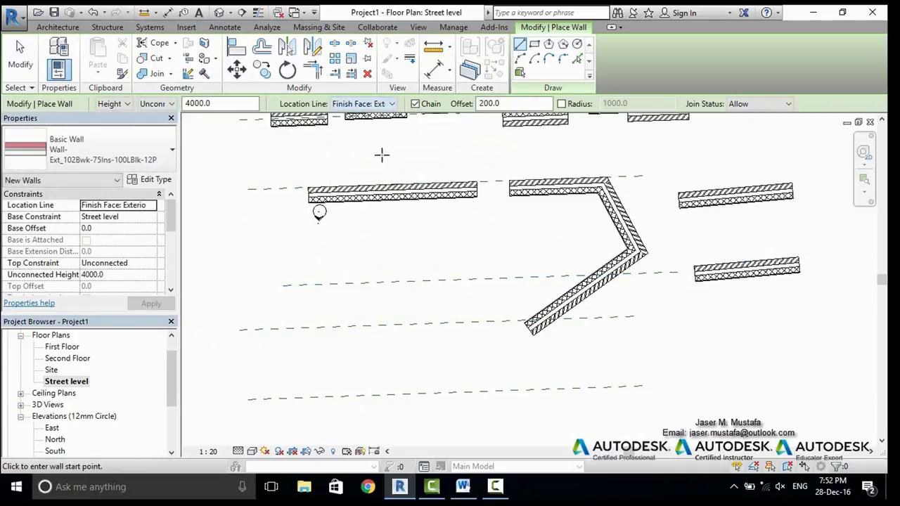
Set the offset to 1500 and draw a wall about 3100 long along the third reference plane, flipped to its upper side
{"action": "scroll", "coordinate": [439, 216], "scroll_direction": "up", "scroll_amount": 1}
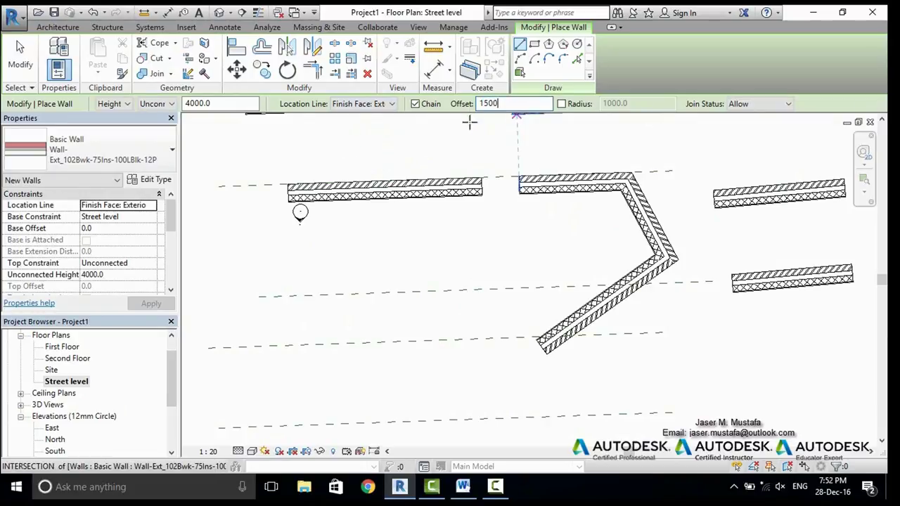
{"action": "middle_click_drag", "start_coordinate": [509, 284], "coordinate": [527, 268]}
{"action": "left_click", "coordinate": [278, 281]}
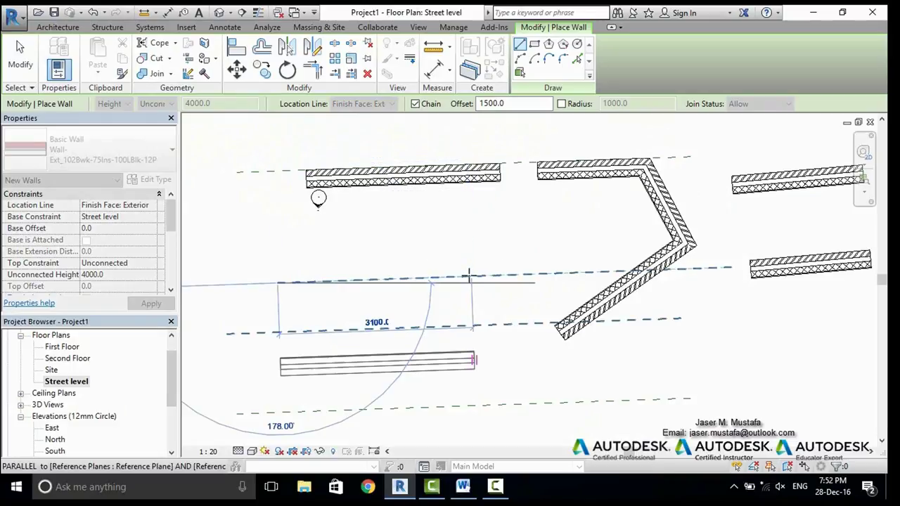
{"action": "key", "text": "space"}
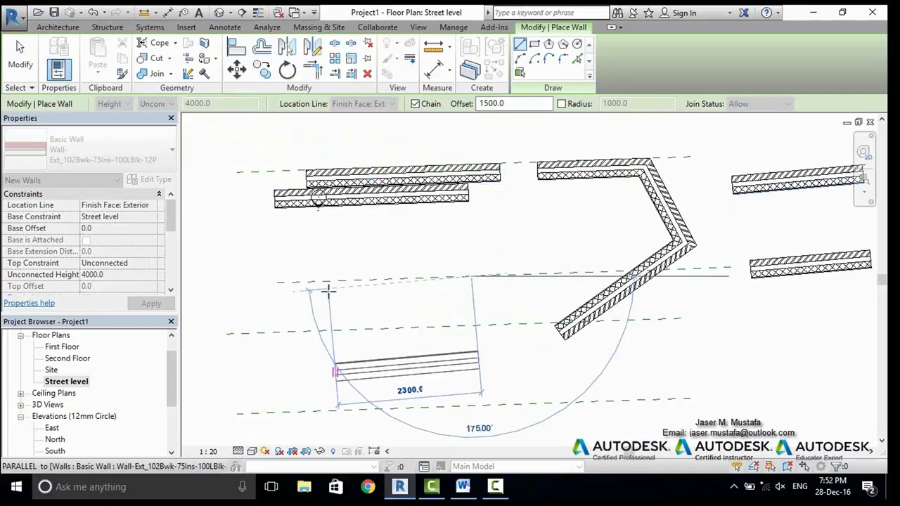
{"action": "key", "text": "Escape"}
{"action": "key", "text": "Escape"}
{"action": "scroll", "coordinate": [397, 239], "scroll_direction": "down", "scroll_amount": 3}
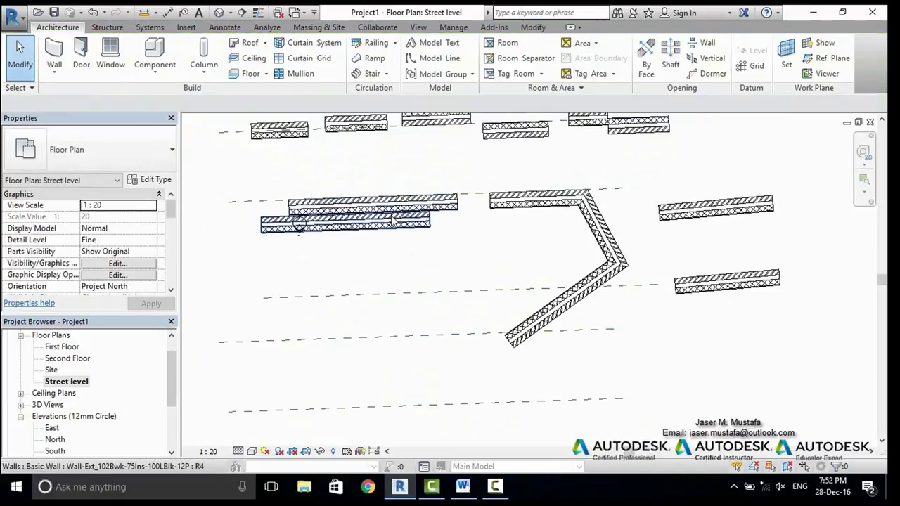
Restart the Wall tool and examine the unconnected height and the levels available as the wall's height constraint
{"action": "key", "text": "w"}
{"action": "key", "text": "a"}
{"action": "middle_click_drag", "start_coordinate": [365, 195], "coordinate": [378, 221]}
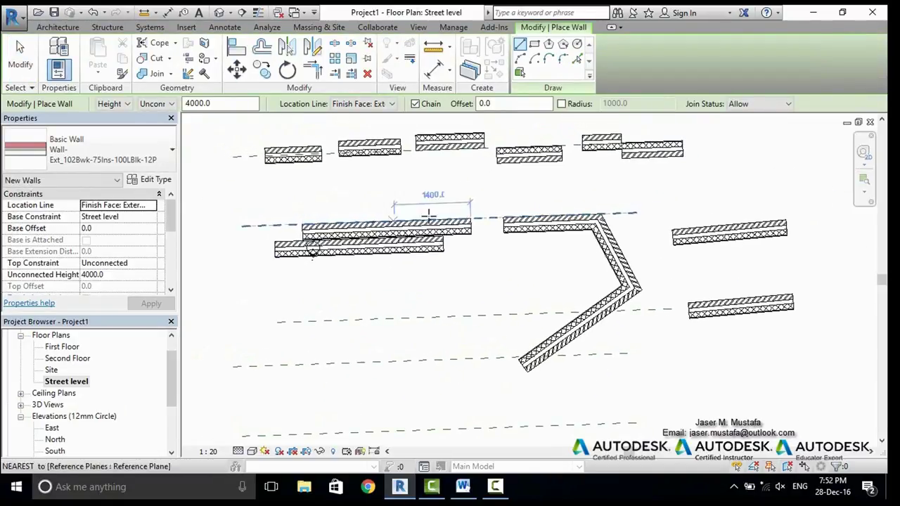
{"action": "left_click", "coordinate": [204, 104]}
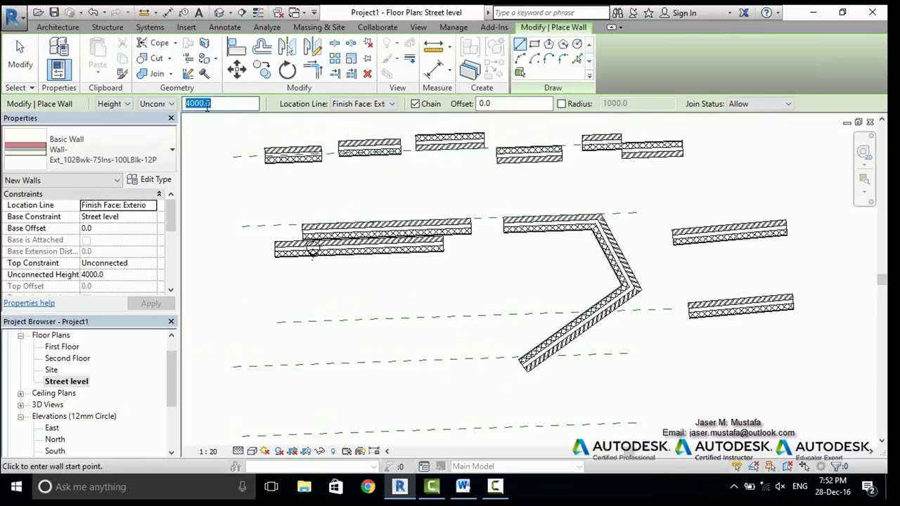
{"action": "left_click", "coordinate": [157, 104]}
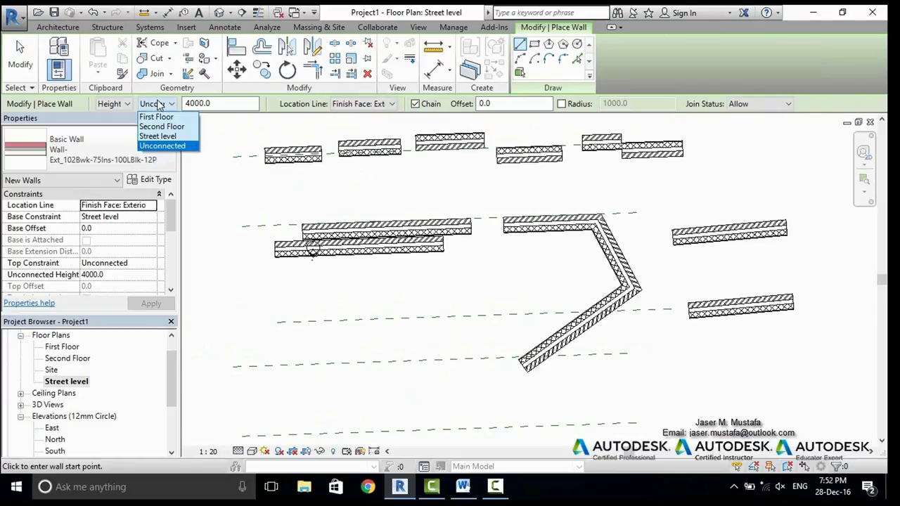
{"action": "left_click", "coordinate": [169, 104]}
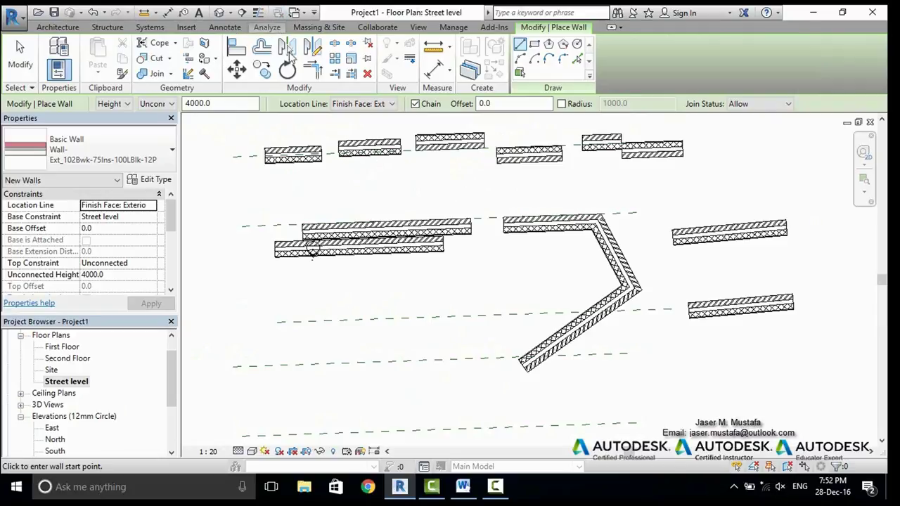
Open the default 3D view, tile it beside the Street level plan, and end the Wall command
{"action": "left_click", "coordinate": [219, 12]}
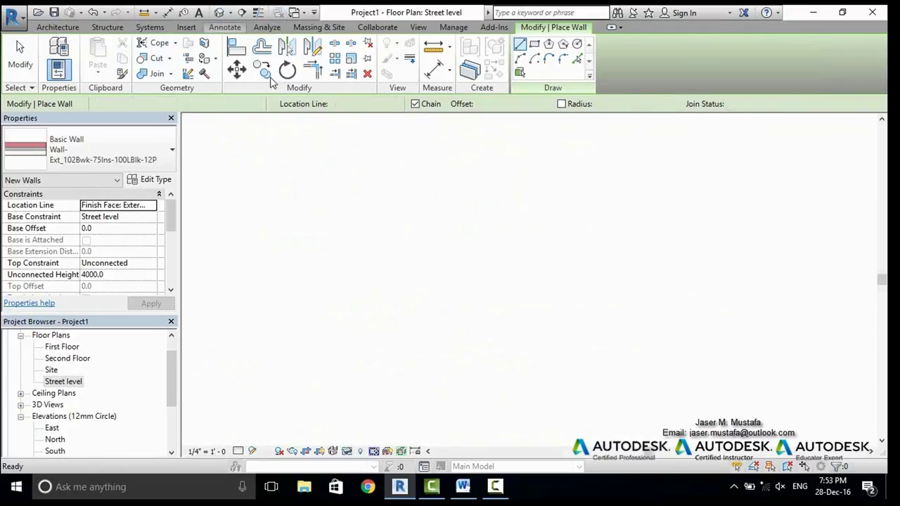
{"action": "key", "text": "w"}
{"action": "key", "text": "t"}
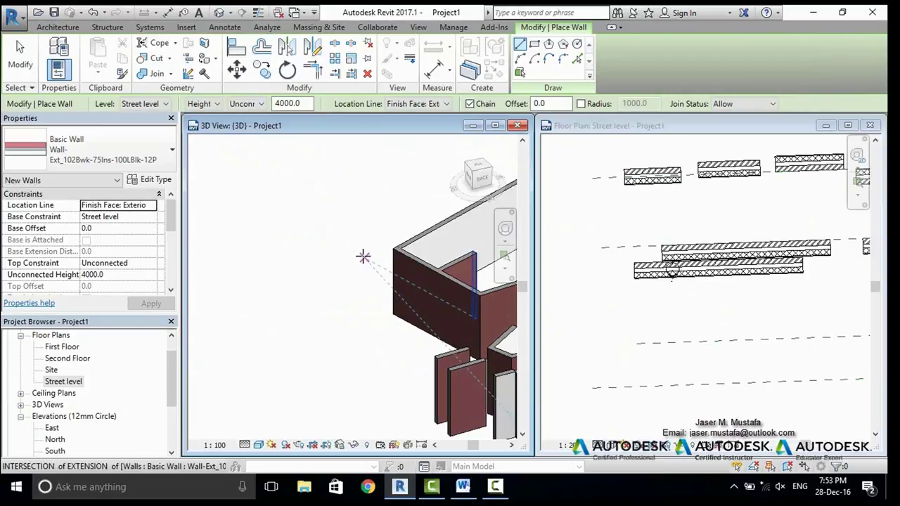
{"action": "scroll", "coordinate": [285, 209], "scroll_direction": "up", "scroll_amount": 2}
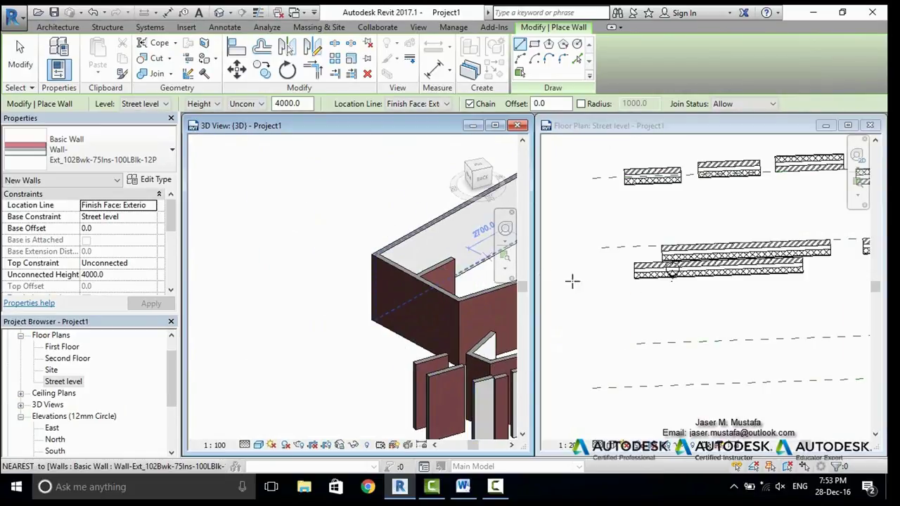
{"action": "scroll", "coordinate": [421, 246], "scroll_direction": "down", "scroll_amount": 2}
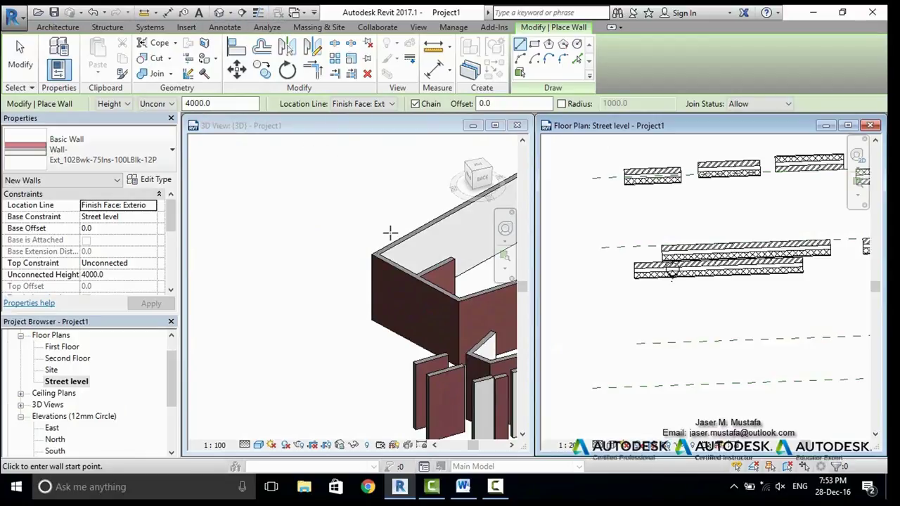
{"action": "scroll", "coordinate": [287, 258], "scroll_direction": "down", "scroll_amount": 3}
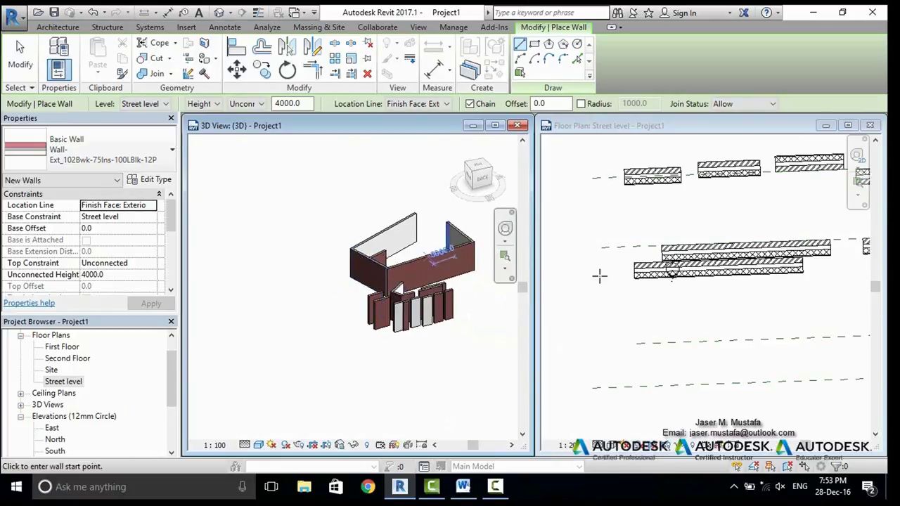
{"action": "scroll", "coordinate": [599, 275], "scroll_direction": "down", "scroll_amount": 2}
{"action": "key", "text": "Escape"}
{"action": "key", "text": "Escape"}
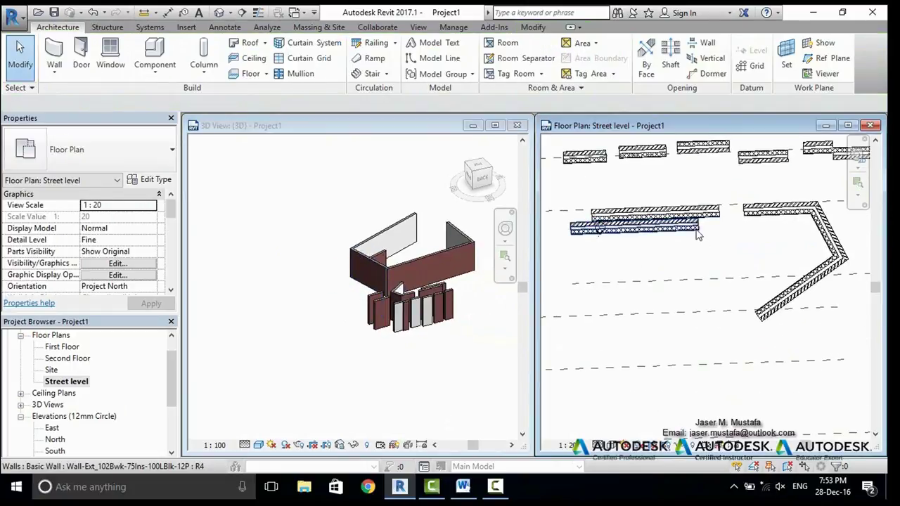
Move the wall drawn with the offset down in the plan, to just above the third reference plane
{"action": "left_click", "coordinate": [506, 267]}
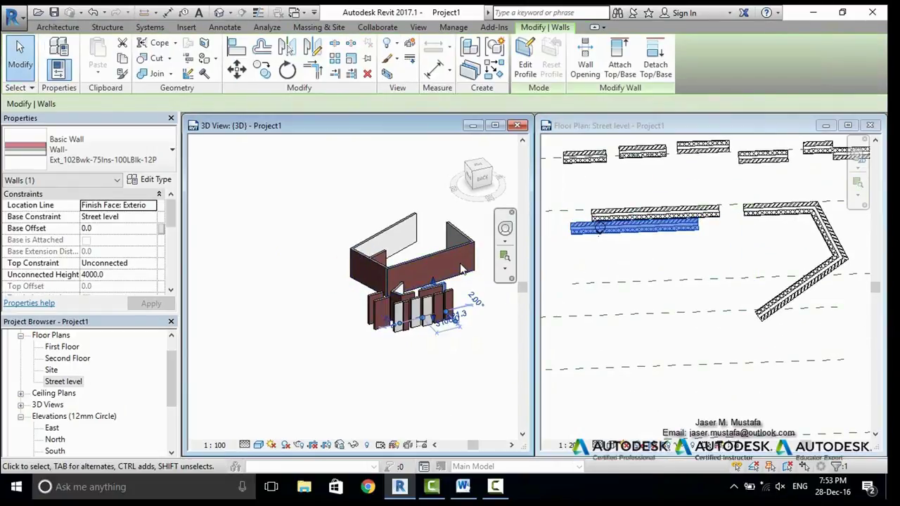
{"action": "key", "text": "Escape"}
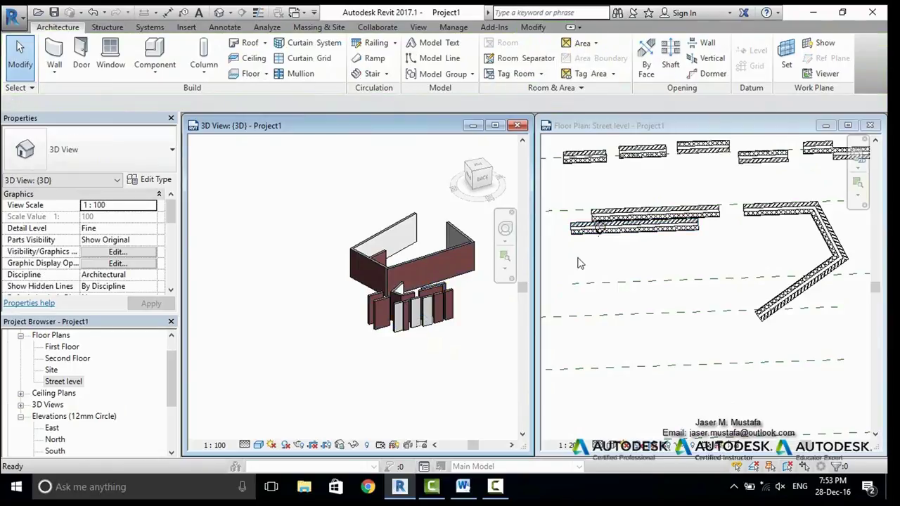
{"action": "left_click", "coordinate": [634, 239]}
{"action": "left_click", "coordinate": [636, 228]}
{"action": "left_click_drag", "start_coordinate": [654, 229], "coordinate": [659, 276]}
Select the moved wall near the third reference plane in the 3D view and orbit around it to examine its height
{"action": "left_click", "coordinate": [441, 295]}
{"action": "scroll", "coordinate": [447, 301], "scroll_direction": "up", "scroll_amount": 5}
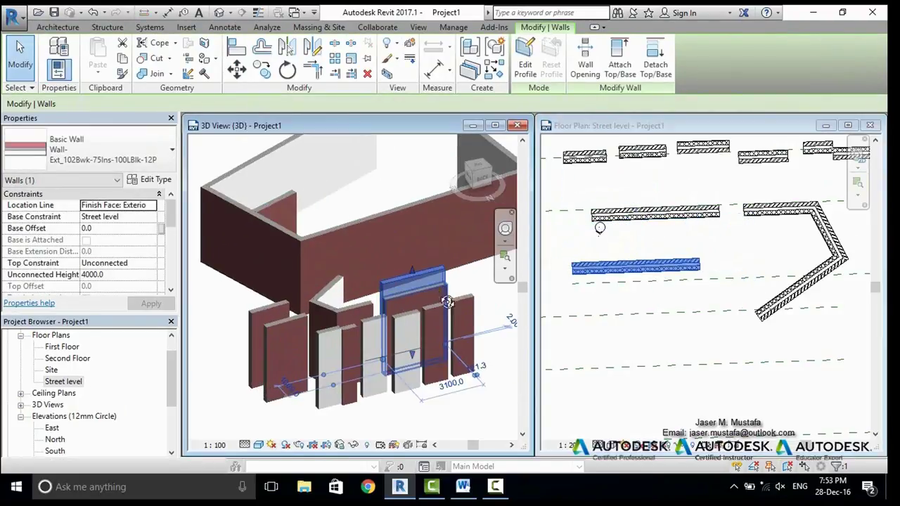
{"action": "mouse_move", "coordinate": [447, 301]}
{"action": "middle_mouse_down", "text": "shift"}
{"action": "mouse_move", "coordinate": [297, 298]}
{"action": "mouse_move", "coordinate": [204, 307]}
{"action": "mouse_move", "coordinate": [436, 308]}
{"action": "middle_mouse_up", "text": "shift"}
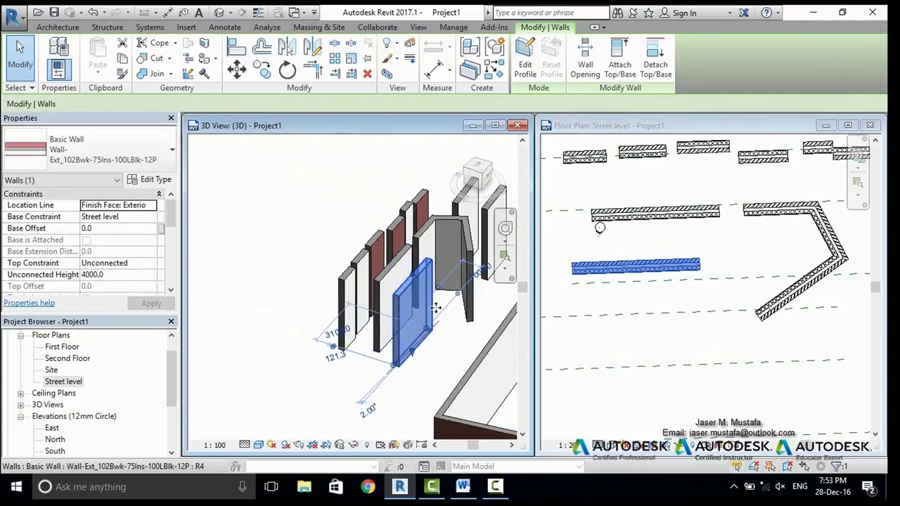
Open the East elevation and tile it with the 3D view and the Street level plan
{"action": "double_click", "coordinate": [52, 428]}
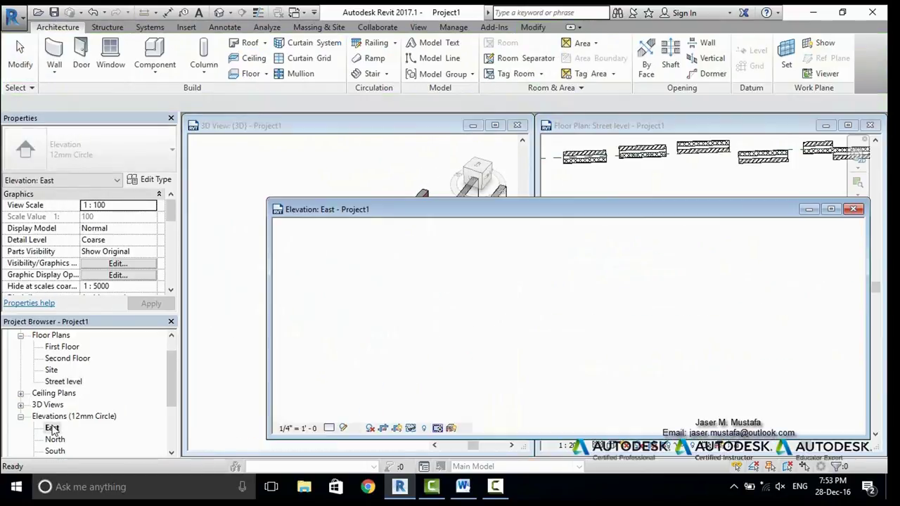
{"action": "middle_click_drag", "start_coordinate": [532, 291], "coordinate": [440, 275]}
{"action": "key", "text": "Escape"}
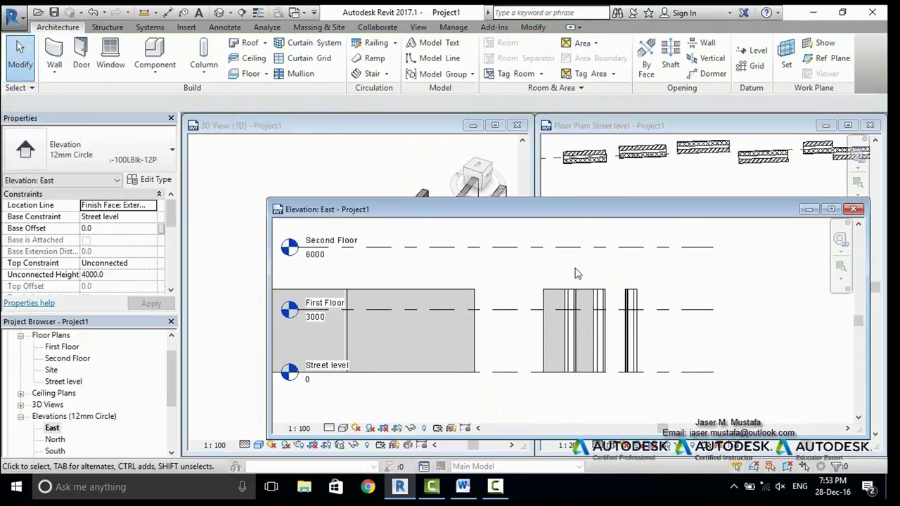
{"action": "left_click", "coordinate": [418, 165]}
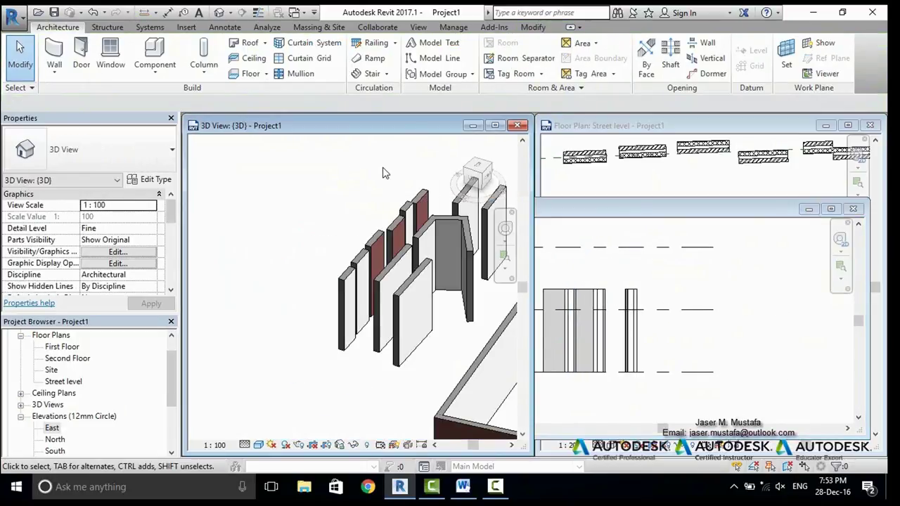
{"action": "key", "text": "w"}
{"action": "key", "text": "t"}
{"action": "scroll", "coordinate": [641, 287], "scroll_direction": "down", "scroll_amount": 3}
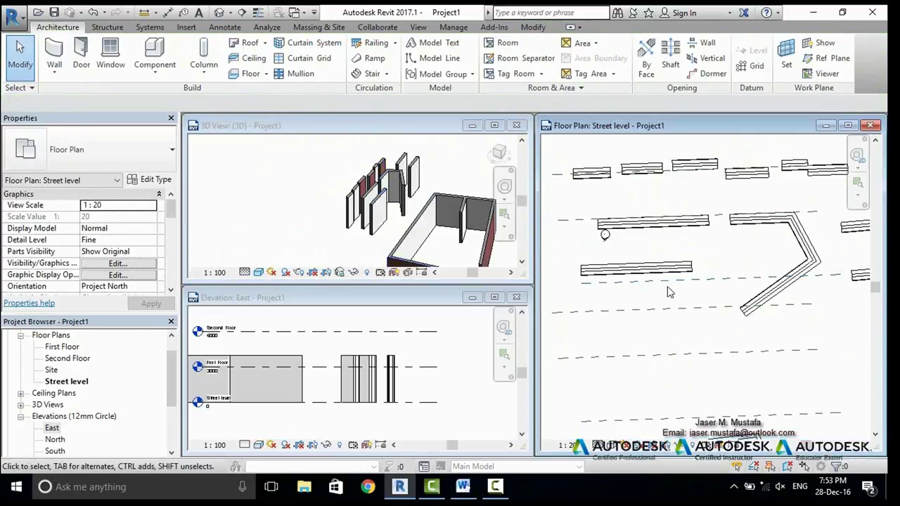
Draw an unconnected wall 4000 high, about 6290 long and at about 28°, east of the room in the Street level plan
{"action": "left_click", "coordinate": [739, 288]}
{"action": "scroll", "coordinate": [667, 314], "scroll_direction": "down", "scroll_amount": 3}
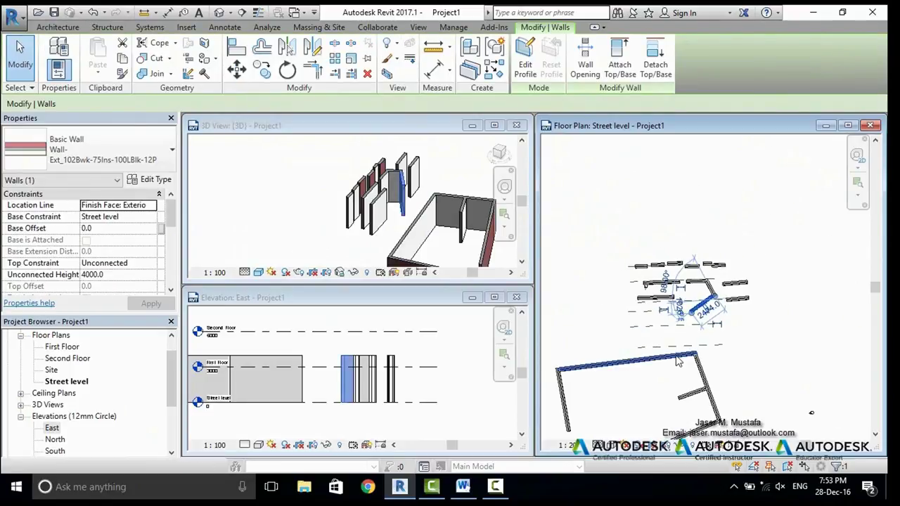
{"action": "key", "text": "w"}
{"action": "key", "text": "a"}
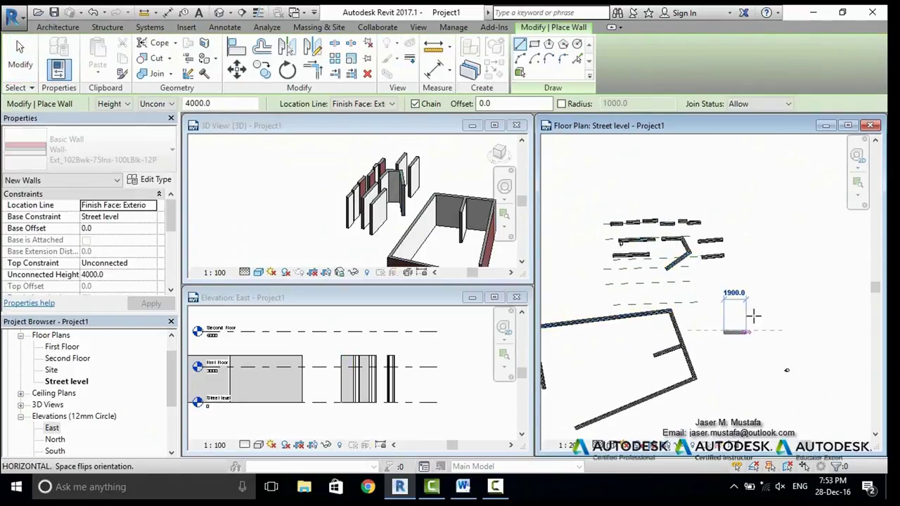
{"action": "left_click", "coordinate": [724, 332]}
{"action": "left_click", "coordinate": [789, 299]}
{"action": "key", "text": "Escape"}
{"action": "key", "text": "Escape"}
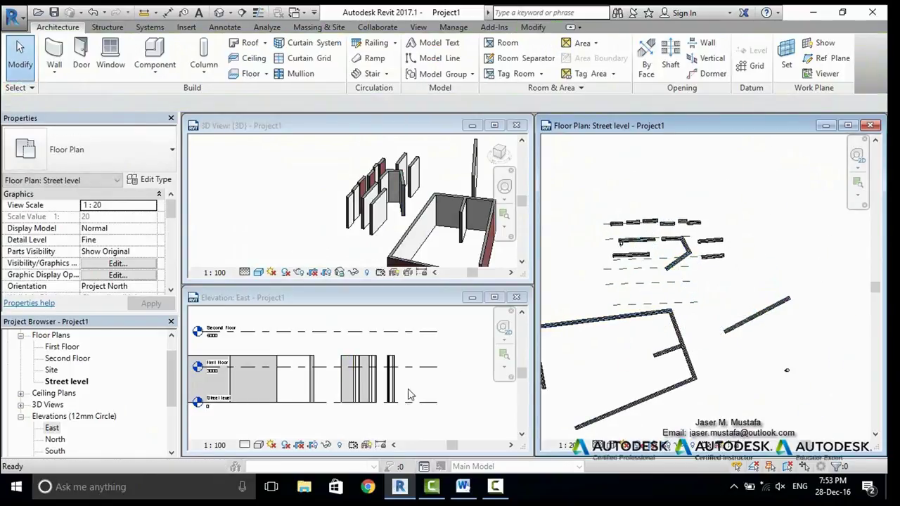
{"action": "left_click", "coordinate": [758, 316]}
{"action": "key", "text": "Escape"}
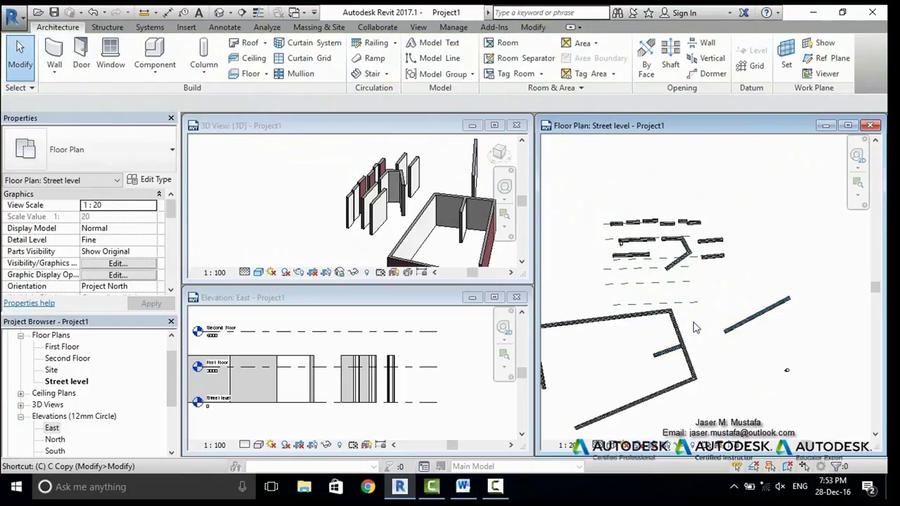
Set the wall height to Second Floor and draw a wall about 7890 long at 36°, just above the unconnected one in the plan
{"action": "key", "text": "w"}
{"action": "key", "text": "a"}
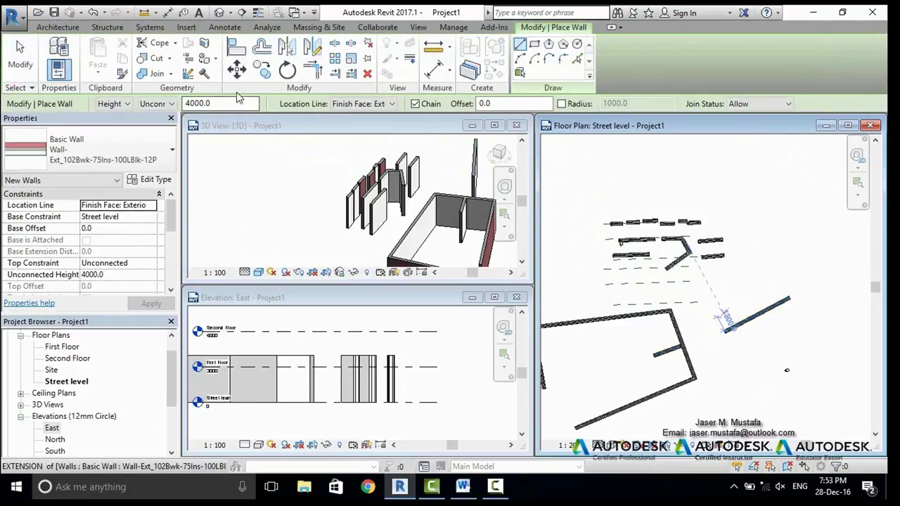
{"action": "left_click", "coordinate": [170, 103]}
{"action": "left_click", "coordinate": [161, 126]}
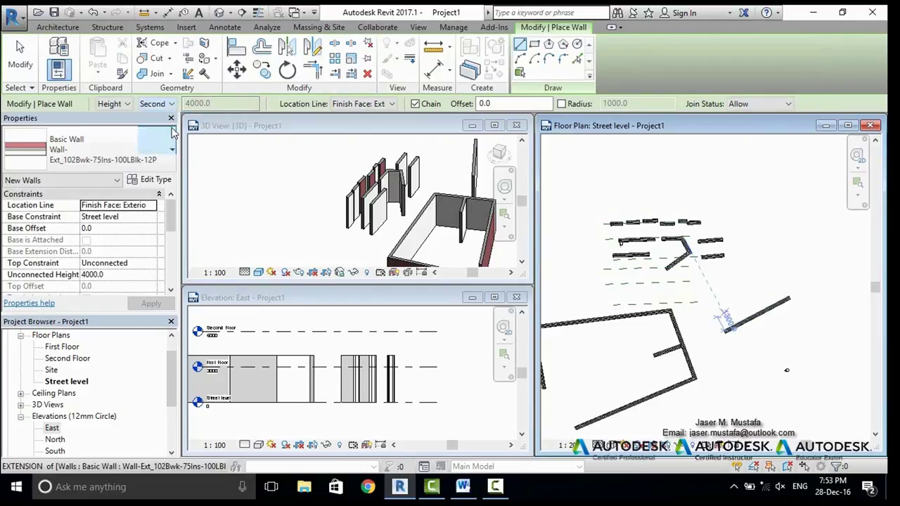
{"action": "middle_click_drag", "start_coordinate": [736, 299], "coordinate": [677, 313]}
{"action": "left_click", "coordinate": [677, 313]}
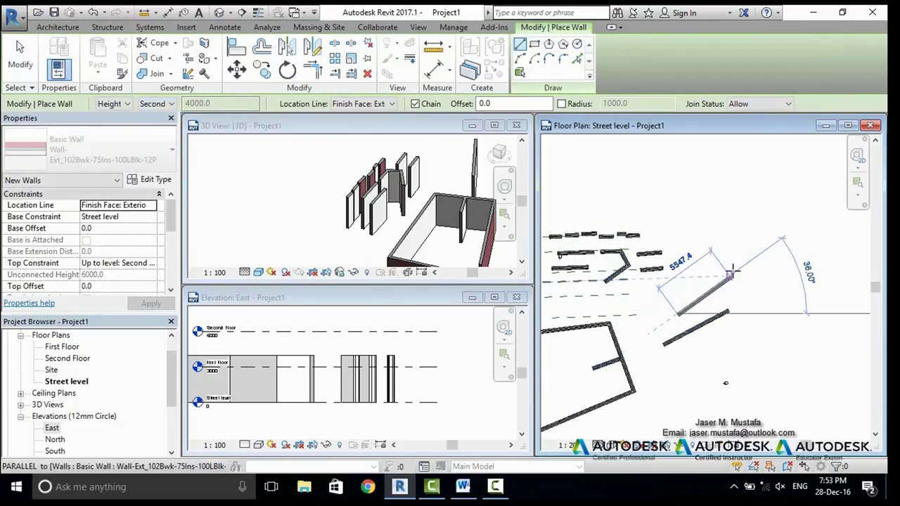
{"action": "left_click", "coordinate": [753, 263]}
{"action": "key", "text": "Escape"}
{"action": "key", "text": "Escape"}
Select the wall constrained to Second Floor in the East elevation and compare its height there with the plan
{"action": "left_click", "coordinate": [324, 355]}
{"action": "scroll", "coordinate": [325, 355], "scroll_direction": "down", "scroll_amount": 1}
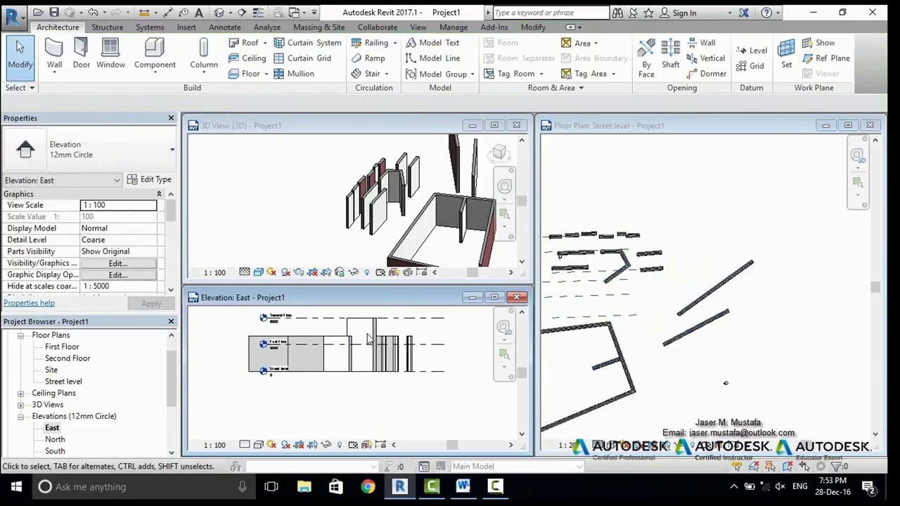
{"action": "left_click", "coordinate": [362, 351]}
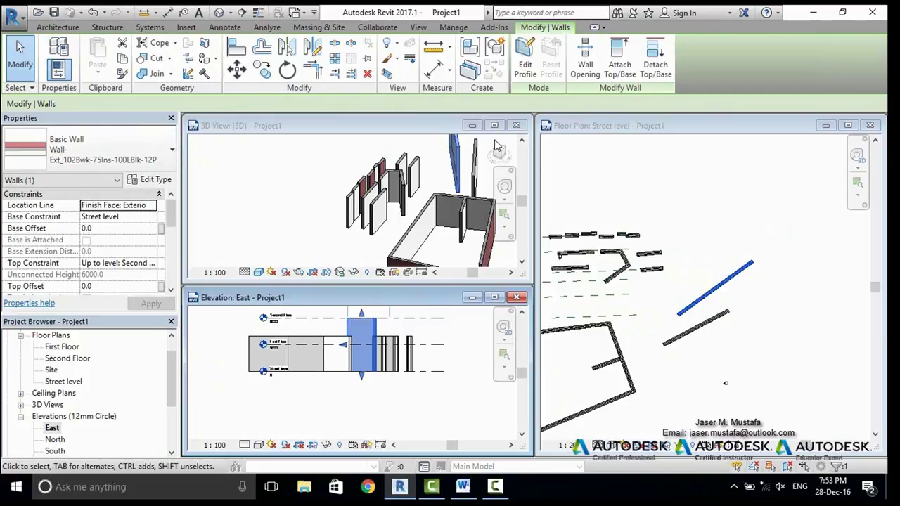
{"action": "left_click", "coordinate": [641, 286]}
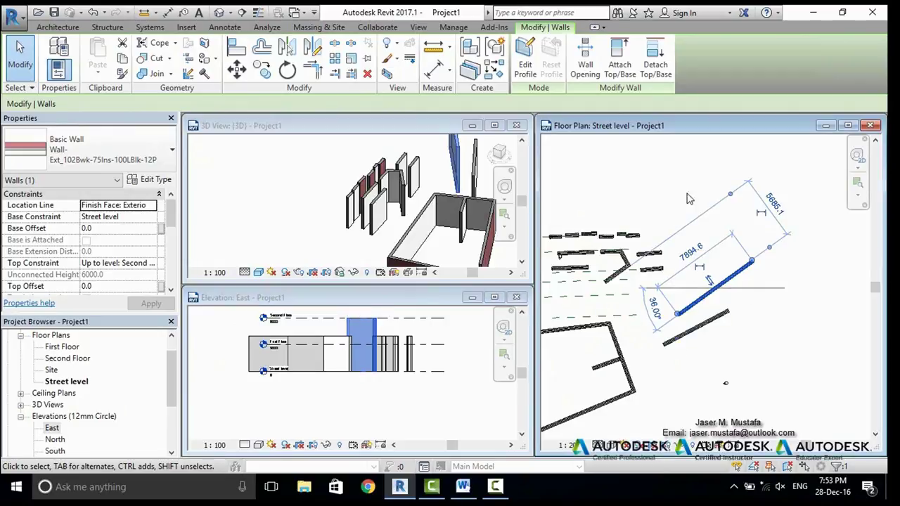
Set the elevation of the Second Floor level to 8000 in the East elevation
{"action": "scroll", "coordinate": [347, 363], "scroll_direction": "up", "scroll_amount": 4}
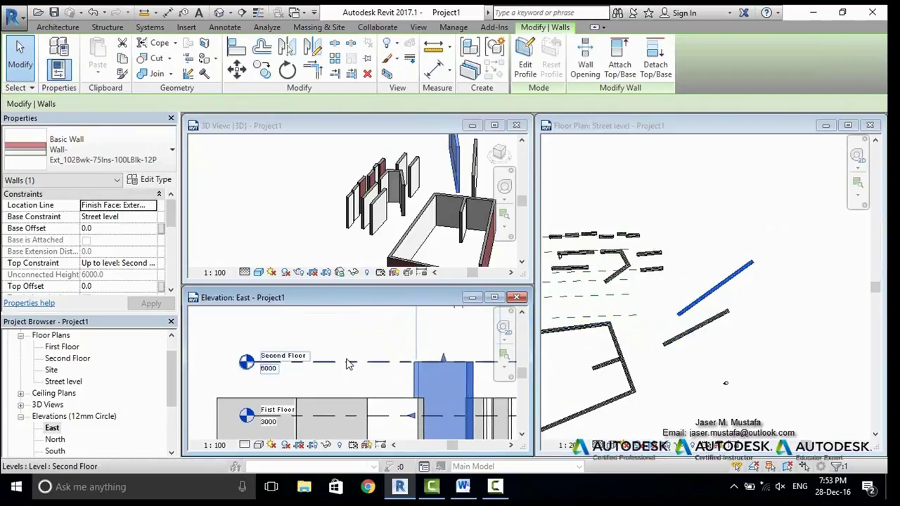
{"action": "left_click", "coordinate": [346, 364]}
{"action": "left_click", "coordinate": [268, 369]}
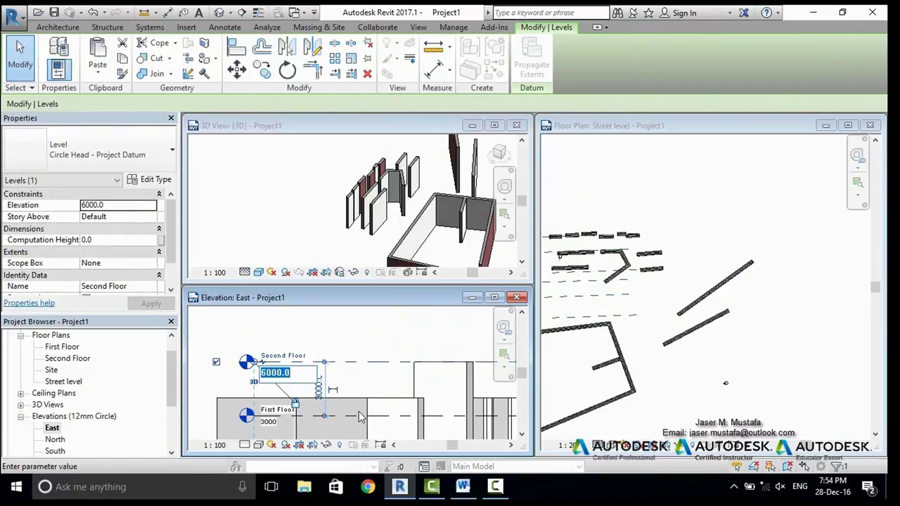
{"action": "type", "text": "80"}
{"action": "key", "text": "Return"}
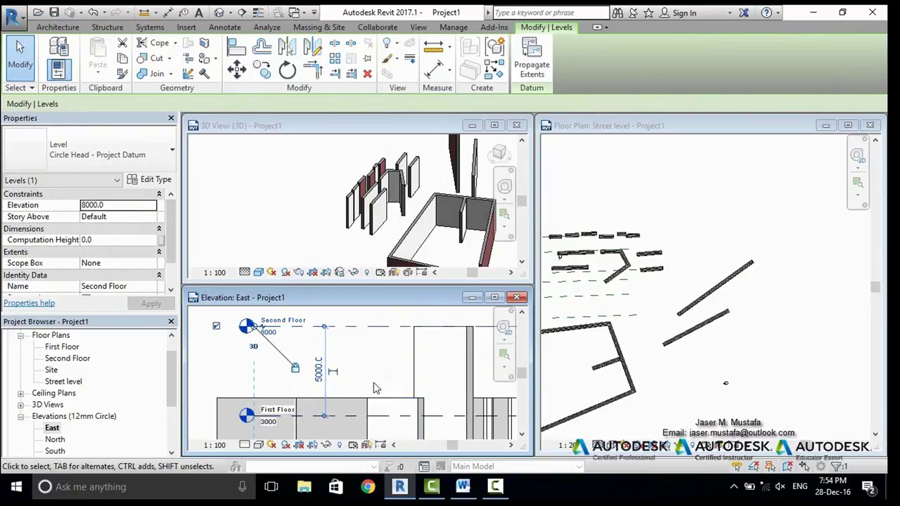
{"action": "scroll", "coordinate": [378, 372], "scroll_direction": "down", "scroll_amount": 1}
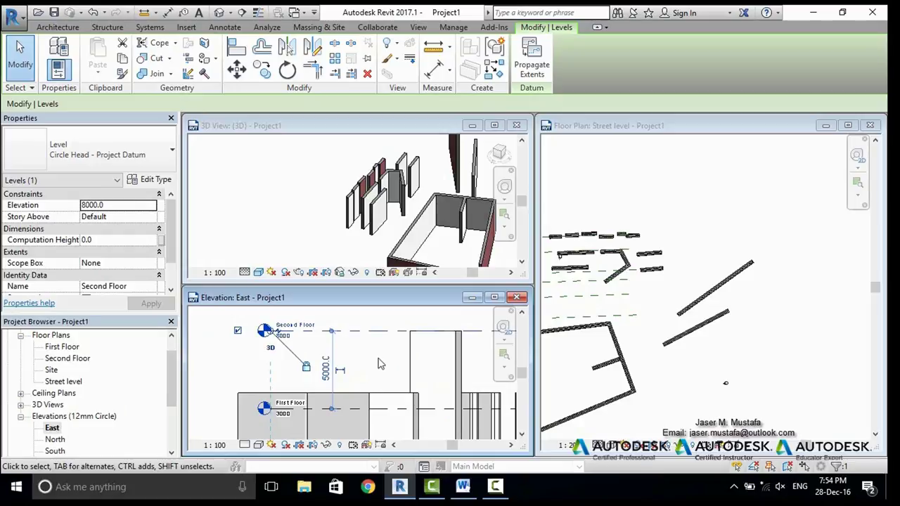
{"action": "scroll", "coordinate": [289, 345], "scroll_direction": "up", "scroll_amount": 3}
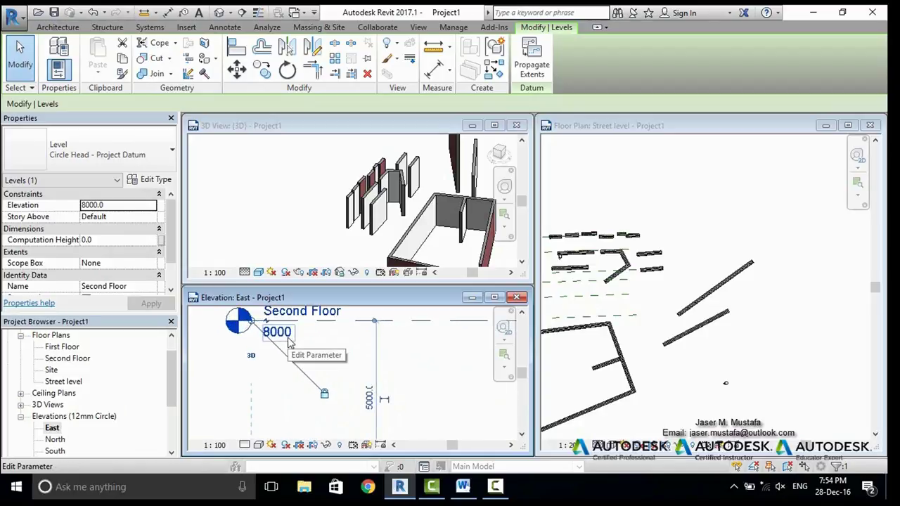
Stretch the top of the unconnected wall up in the East elevation to a height of 5300
{"action": "scroll", "coordinate": [299, 348], "scroll_direction": "down", "scroll_amount": 2}
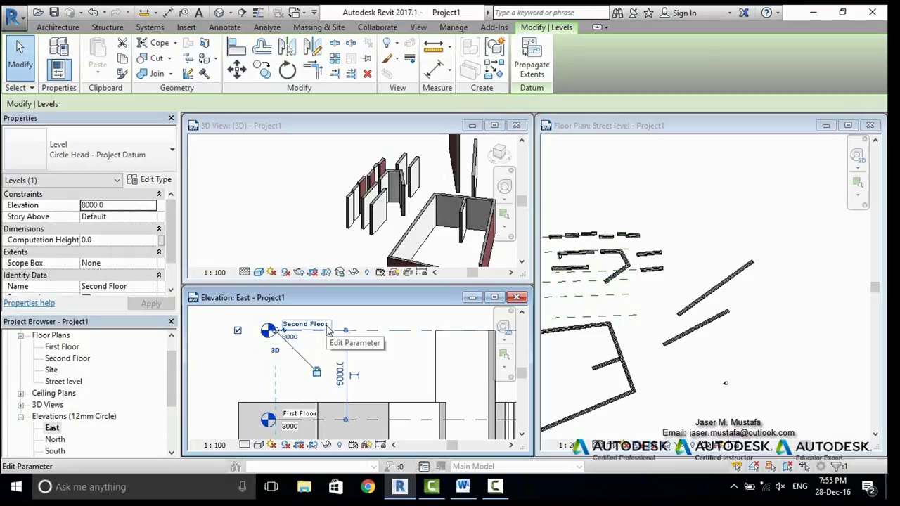
{"action": "middle_click_drag", "start_coordinate": [436, 386], "coordinate": [462, 374]}
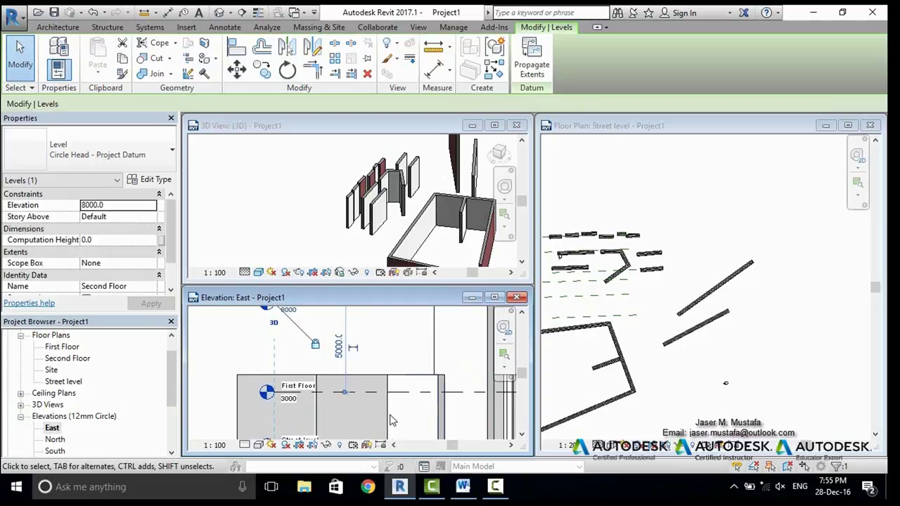
{"action": "left_click", "coordinate": [409, 388]}
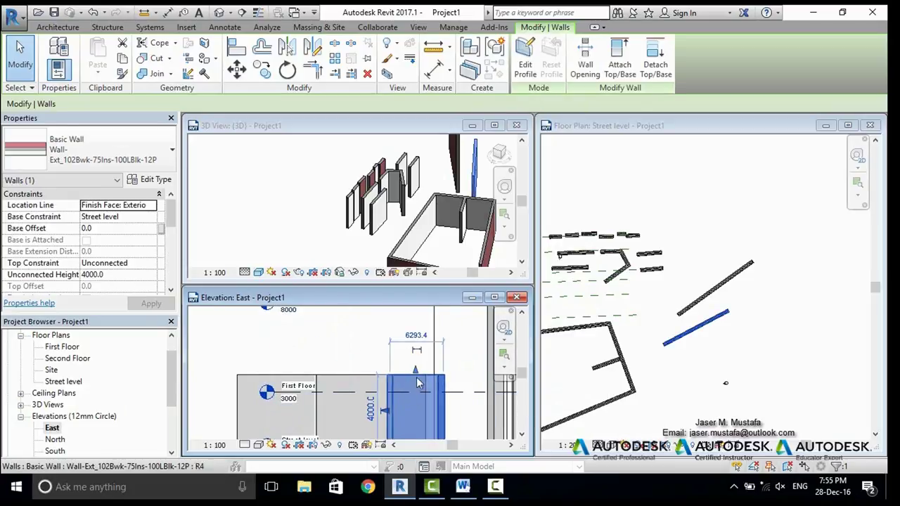
{"action": "left_click_drag", "start_coordinate": [415, 371], "coordinate": [416, 340]}
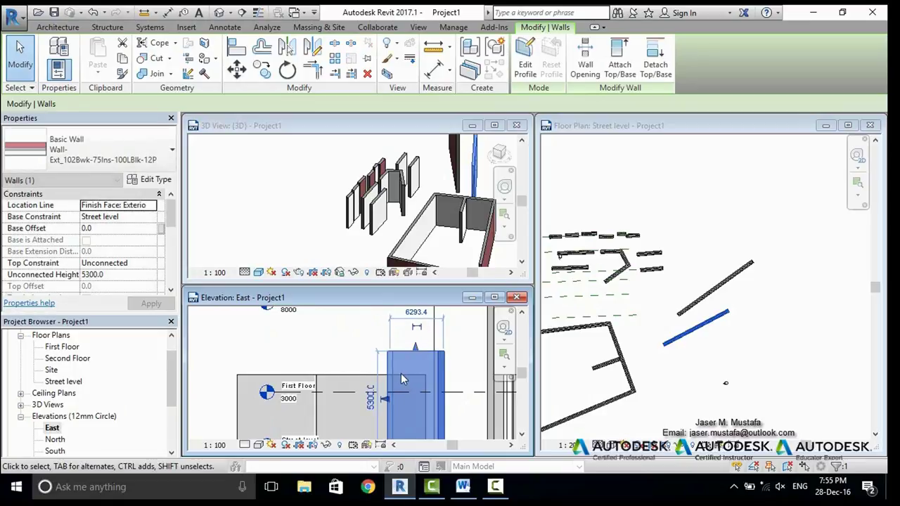
{"action": "scroll", "coordinate": [400, 373], "scroll_direction": "down", "scroll_amount": 2}
{"action": "middle_click_drag", "start_coordinate": [360, 369], "coordinate": [299, 369]}
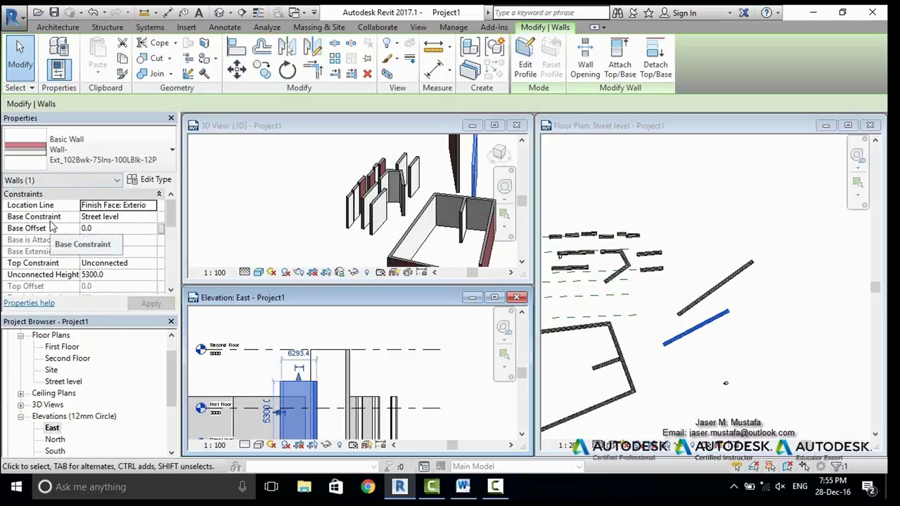
Inspect the unconnected wall in the plan, elevation and 3D views, and set its top constraint to Up to level: First Floor
{"action": "scroll", "coordinate": [680, 383], "scroll_direction": "up", "scroll_amount": 5}
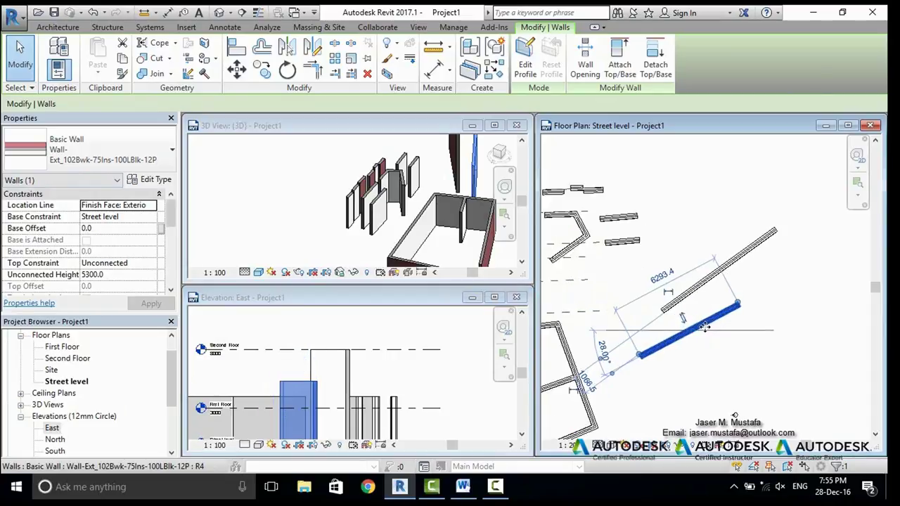
{"action": "left_click", "coordinate": [316, 348]}
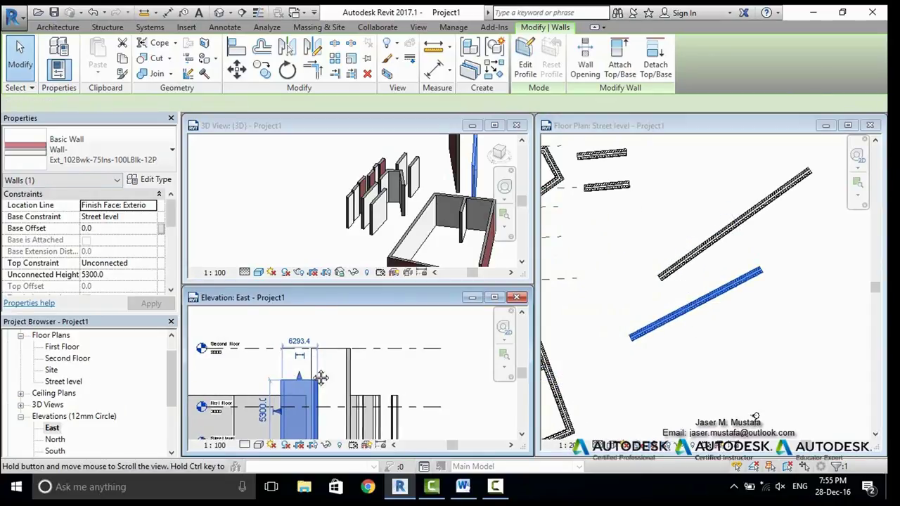
{"action": "scroll", "coordinate": [315, 349], "scroll_direction": "up", "scroll_amount": 3}
{"action": "scroll", "coordinate": [386, 196], "scroll_direction": "up", "scroll_amount": 5}
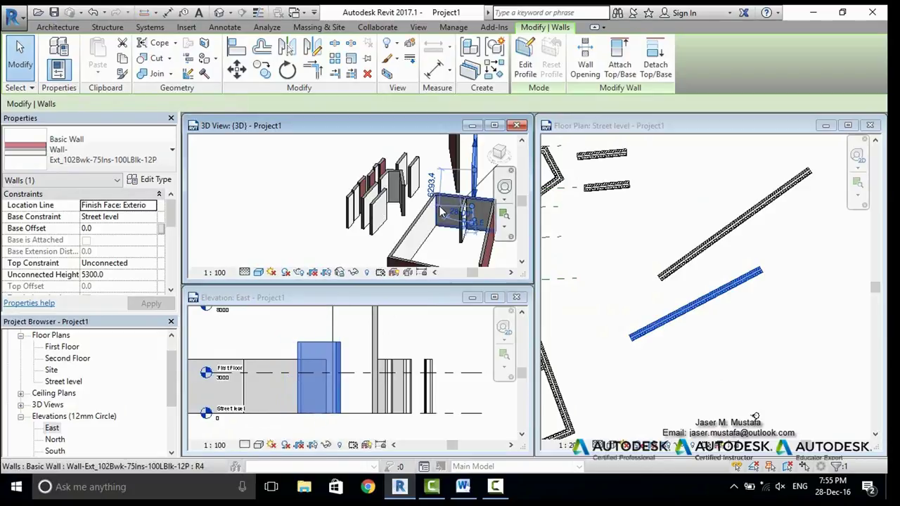
{"action": "scroll", "coordinate": [385, 195], "scroll_direction": "down", "scroll_amount": 5}
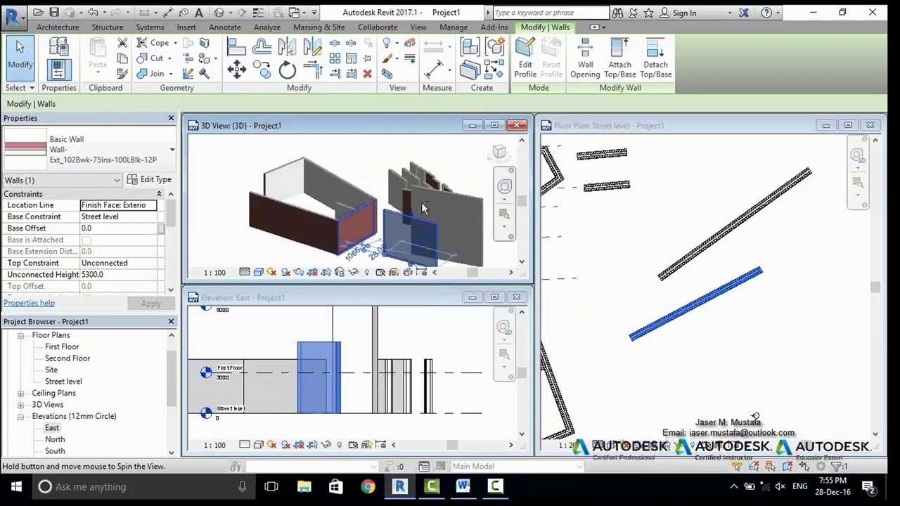
{"action": "left_click", "coordinate": [152, 263]}
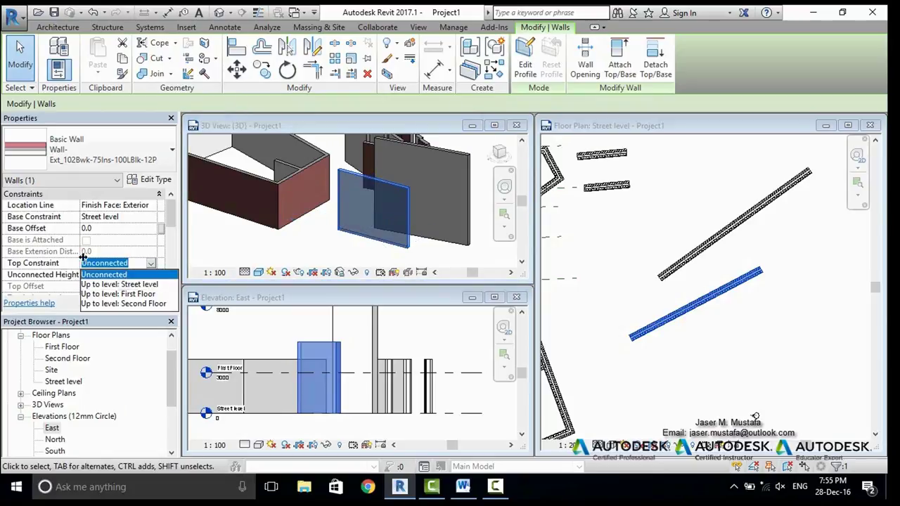
{"action": "left_click", "coordinate": [126, 294]}
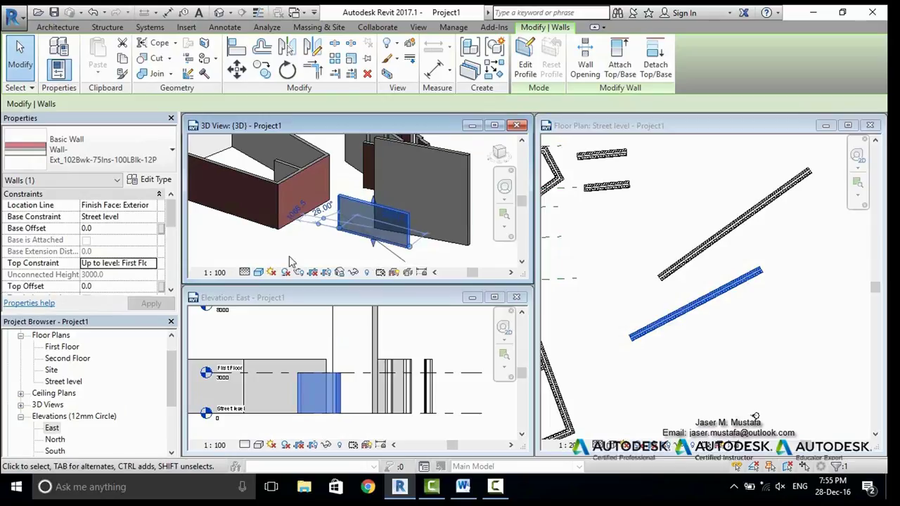
Set the elevation of the First Floor level to 2000 in the East elevation
{"action": "left_click", "coordinate": [317, 367]}
{"action": "scroll", "coordinate": [317, 366], "scroll_direction": "up", "scroll_amount": 1}
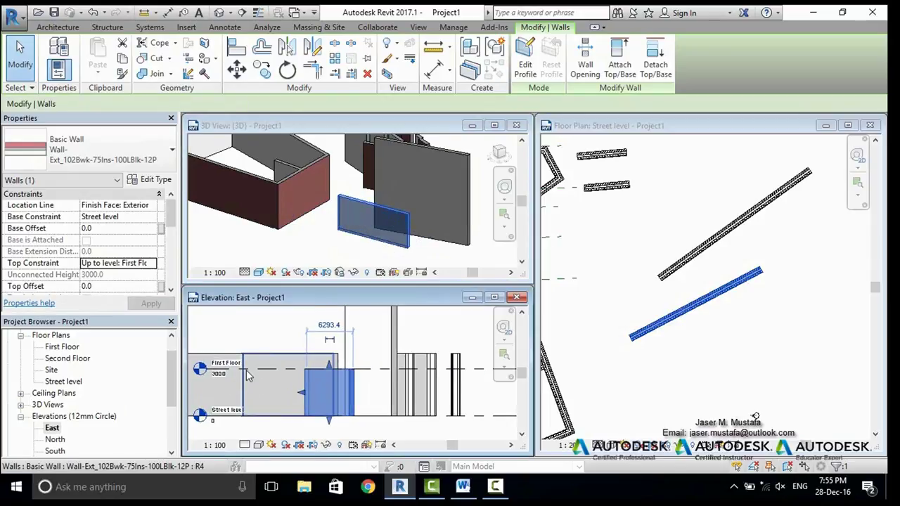
{"action": "left_click", "coordinate": [229, 374]}
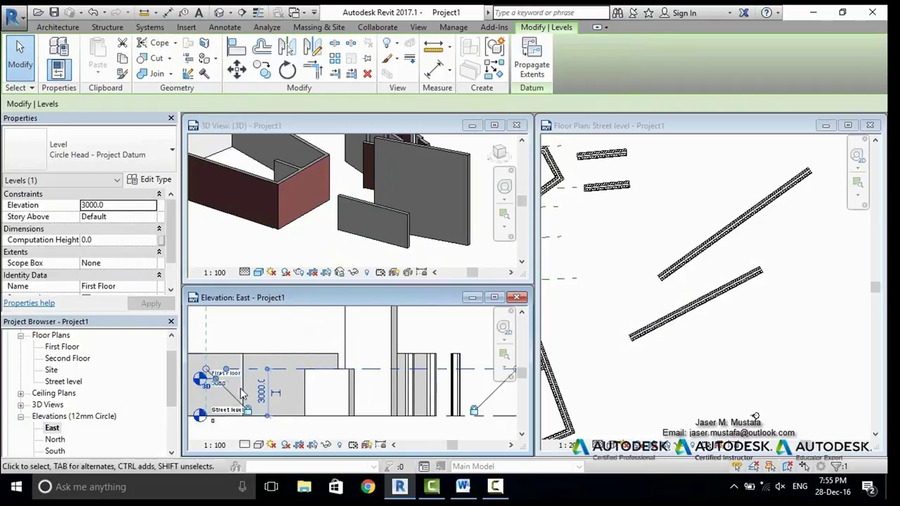
{"action": "left_click", "coordinate": [225, 388]}
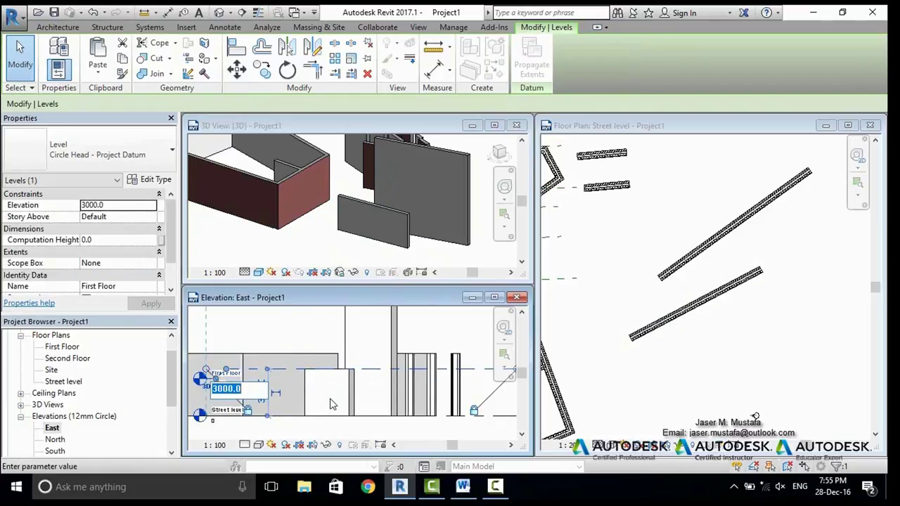
{"action": "type", "text": "2000"}
{"action": "key", "text": "Return"}
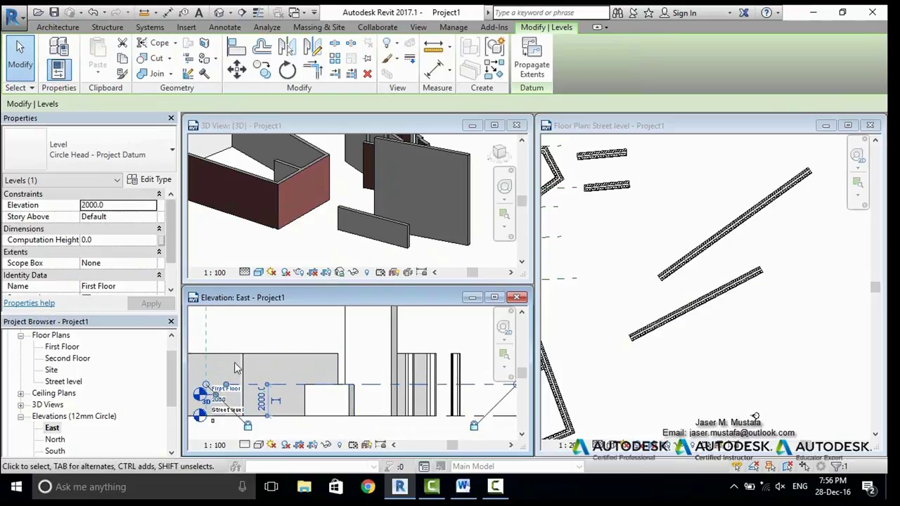
Select the wall constrained to First Floor in the East elevation and set its Base Offset to 500
{"action": "left_click", "coordinate": [343, 406]}
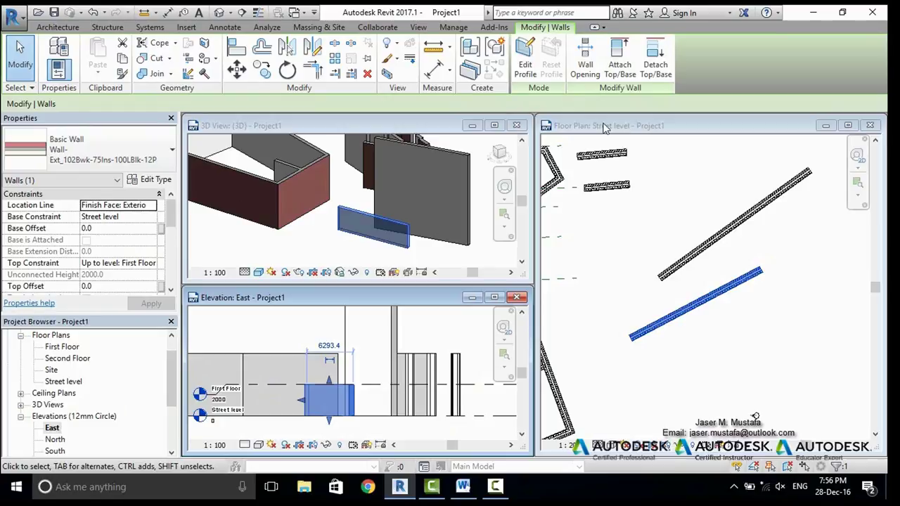
{"action": "left_click", "coordinate": [105, 229]}
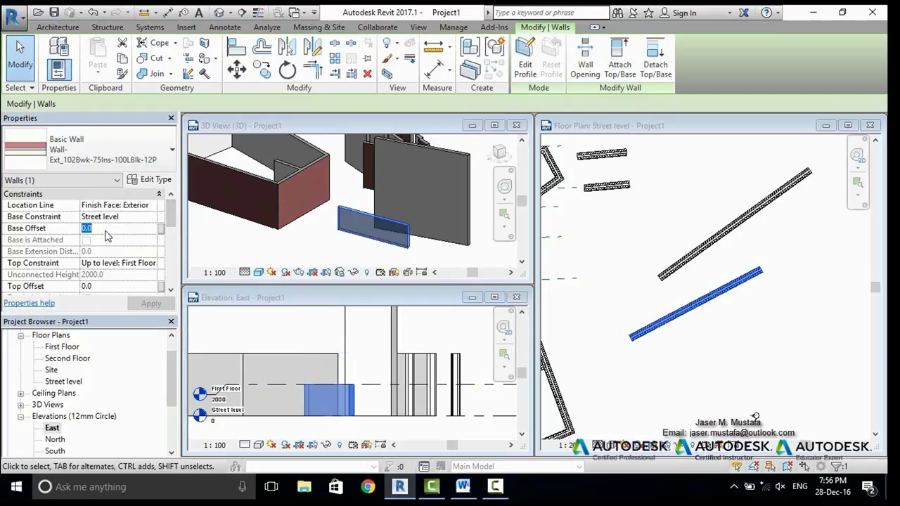
{"action": "left_click", "coordinate": [292, 411]}
{"action": "scroll", "coordinate": [310, 426], "scroll_direction": "up", "scroll_amount": 3}
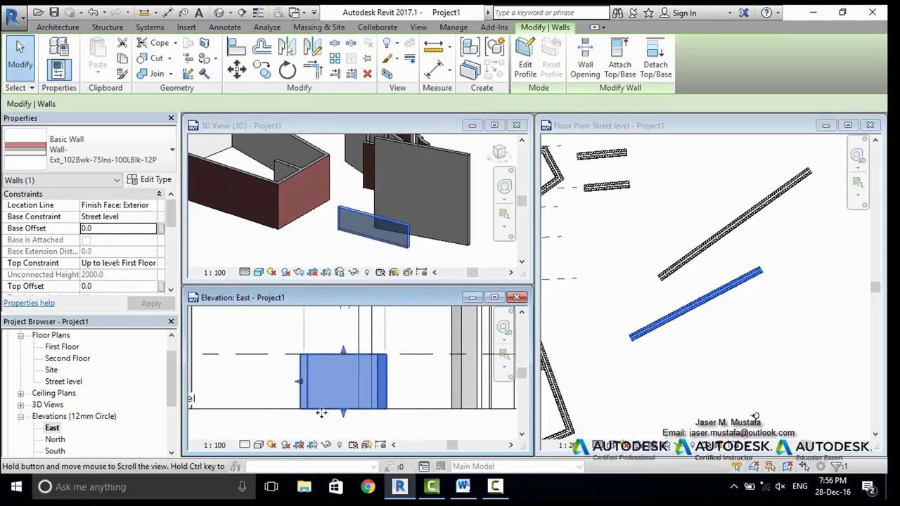
{"action": "left_click", "coordinate": [123, 230]}
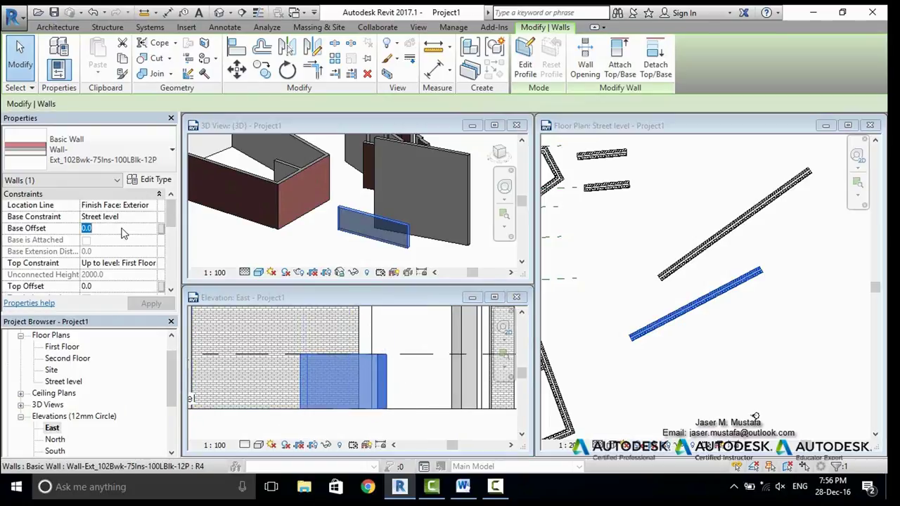
{"action": "type", "text": "500"}
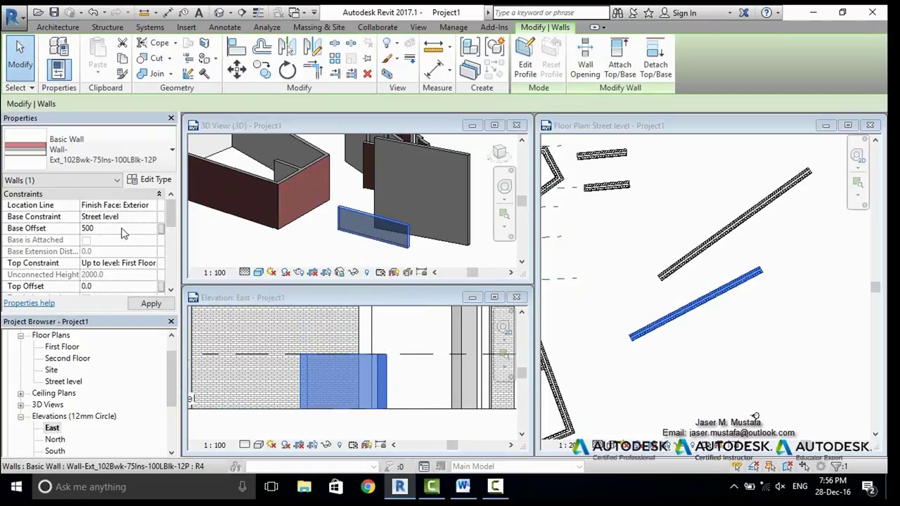
{"action": "left_click", "coordinate": [276, 342]}
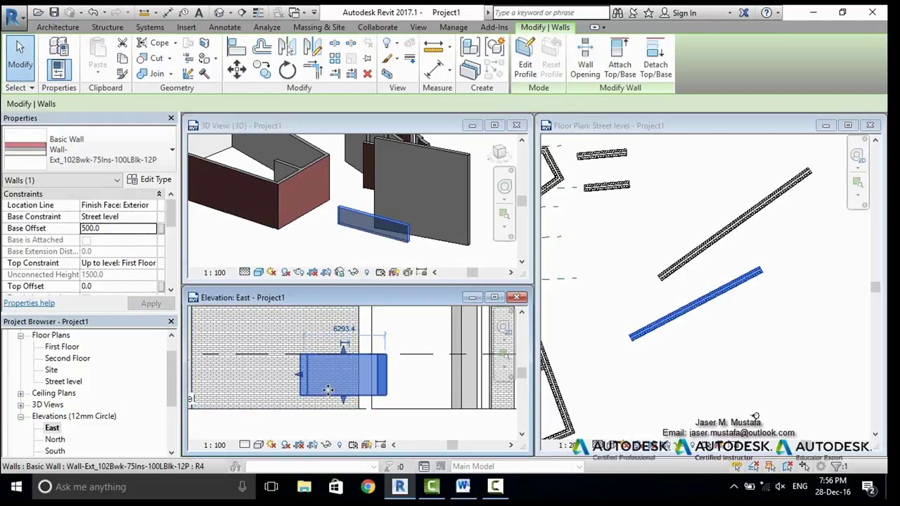
Review the Location Line options for the selected wall alongside its layers in the Street level plan
{"action": "left_click", "coordinate": [142, 208]}
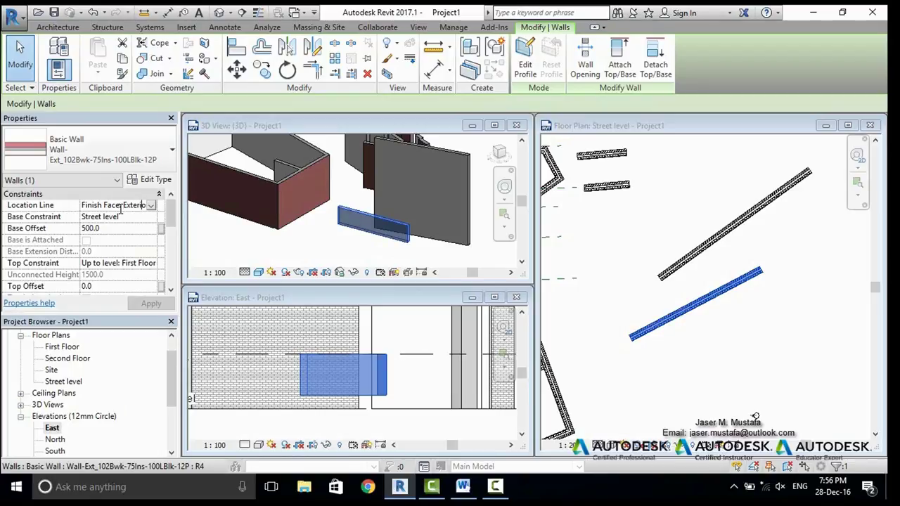
{"action": "scroll", "coordinate": [720, 304], "scroll_direction": "up", "scroll_amount": 4}
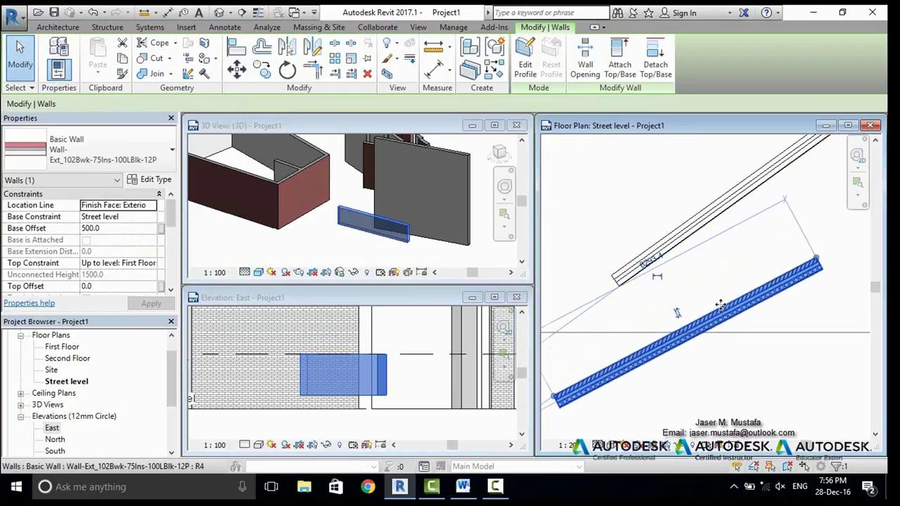
{"action": "mouse_move", "coordinate": [719, 303]}
{"action": "middle_mouse_down"}
{"action": "mouse_move", "coordinate": [759, 352]}
{"action": "mouse_move", "coordinate": [724, 302]}
{"action": "mouse_move", "coordinate": [736, 305]}
{"action": "middle_mouse_up"}
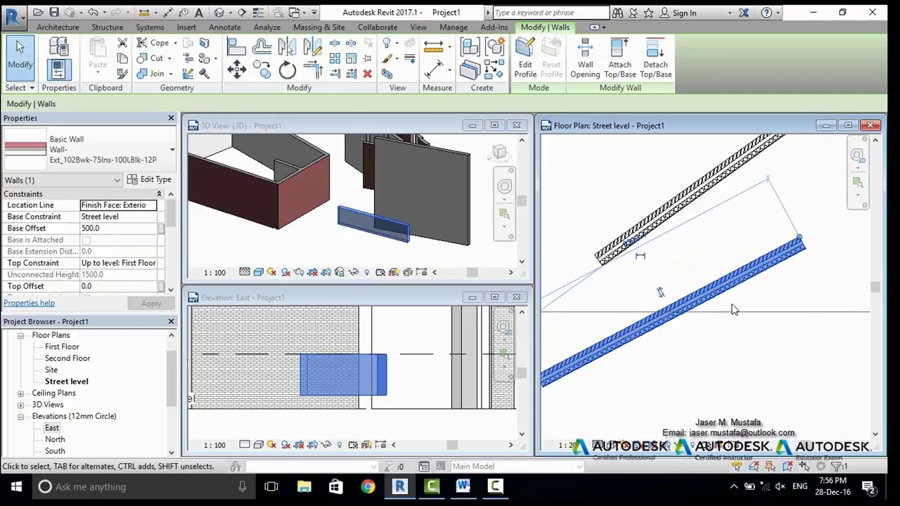
{"action": "left_click", "coordinate": [152, 206]}
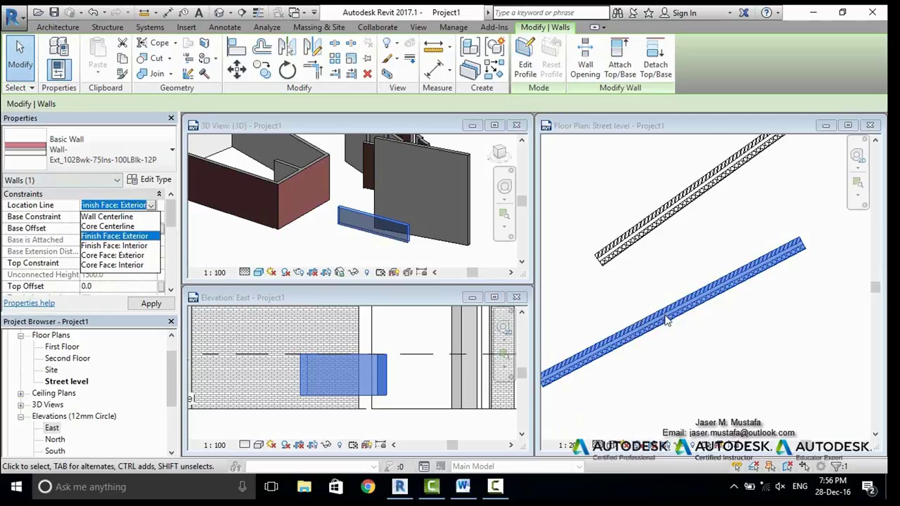
{"action": "left_click", "coordinate": [765, 280]}
Flip the wall back and forth about its Finish Face: Exterior location line in the Street level plan
{"action": "scroll", "coordinate": [808, 240], "scroll_direction": "up", "scroll_amount": 3}
{"action": "scroll", "coordinate": [811, 238], "scroll_direction": "up", "scroll_amount": 4}
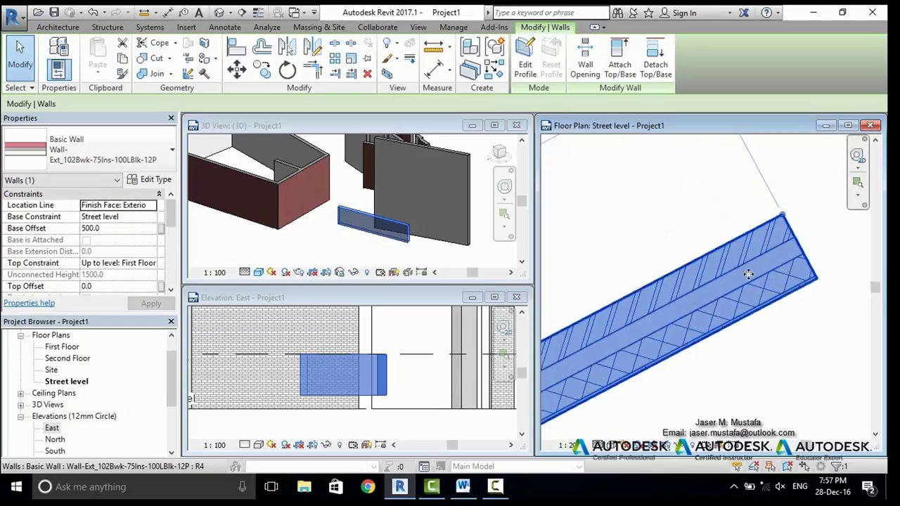
{"action": "middle_click_drag", "start_coordinate": [720, 212], "coordinate": [724, 218]}
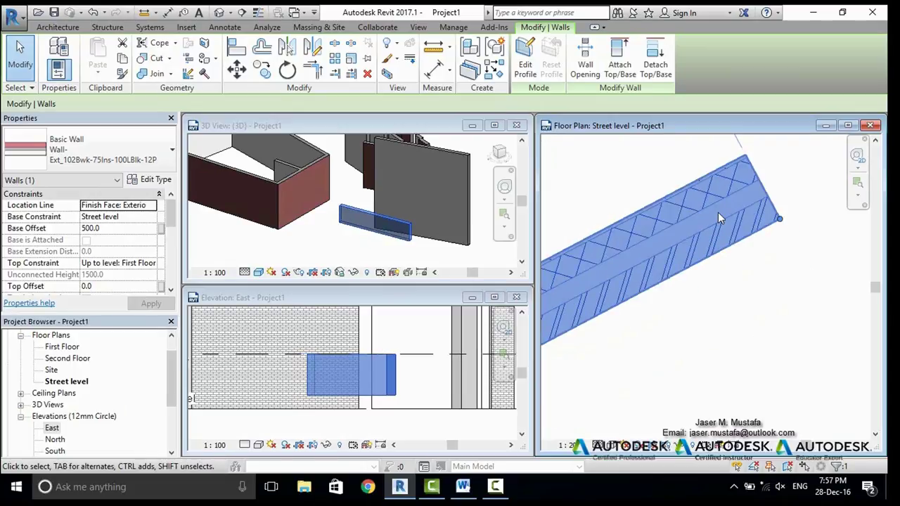
{"action": "key", "text": "space"}
{"action": "key", "text": "space"}
{"action": "key", "text": "space"}
{"action": "key", "text": "space"}
{"action": "key", "text": "space"}
{"action": "key", "text": "space"}
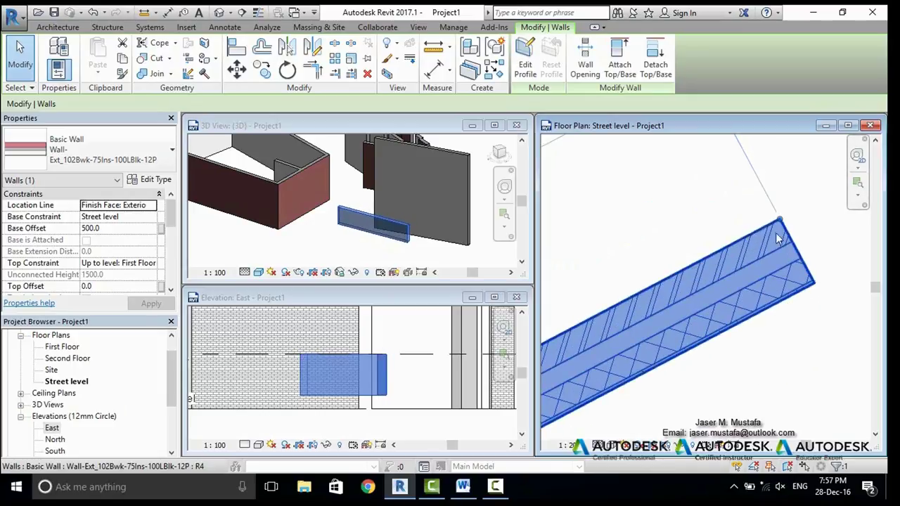
Set the wall's Location Line to Wall Centerline and flip its orientation repeatedly in the Street level plan, leaving its layers reversed
{"action": "left_click", "coordinate": [150, 206]}
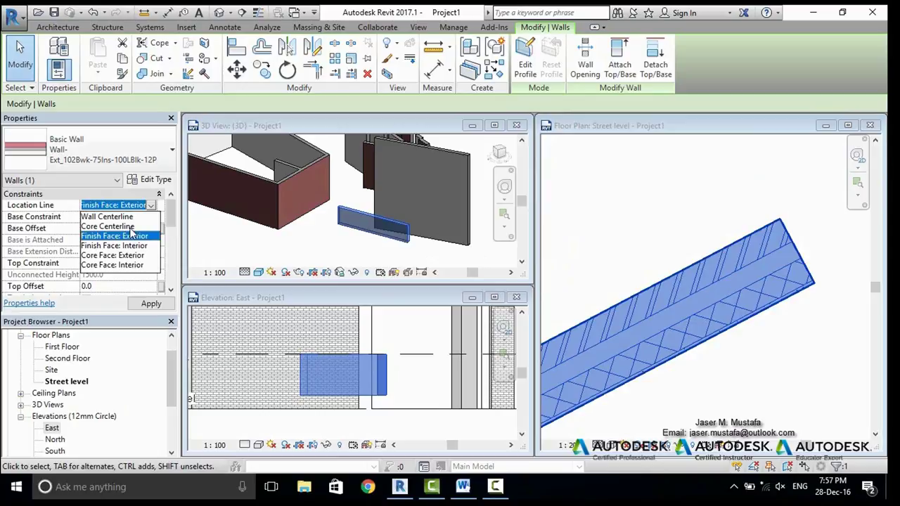
{"action": "left_click", "coordinate": [107, 217]}
{"action": "key", "text": "space"}
{"action": "key", "text": "space"}
{"action": "key", "text": "space"}
{"action": "key", "text": "space"}
{"action": "key", "text": "space"}
{"action": "key", "text": "space"}
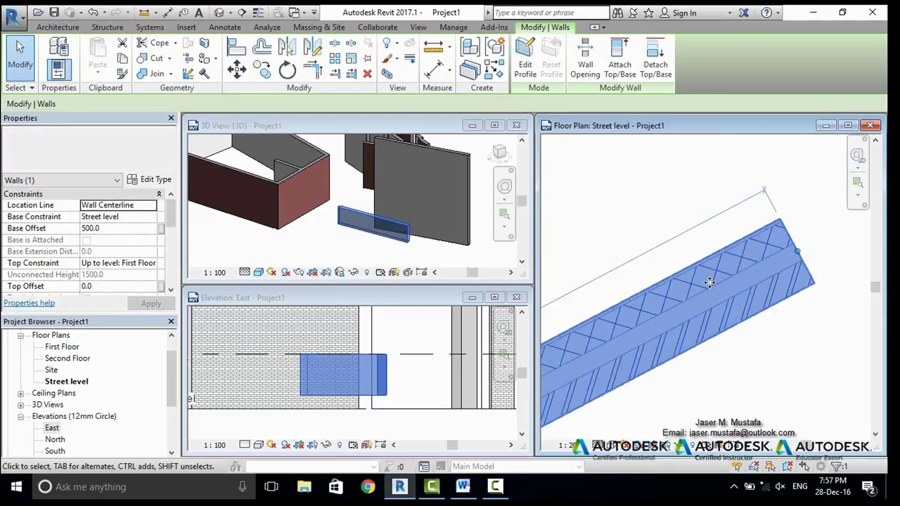
{"action": "key", "text": "space"}
{"action": "key", "text": "space"}
{"action": "key", "text": "space"}
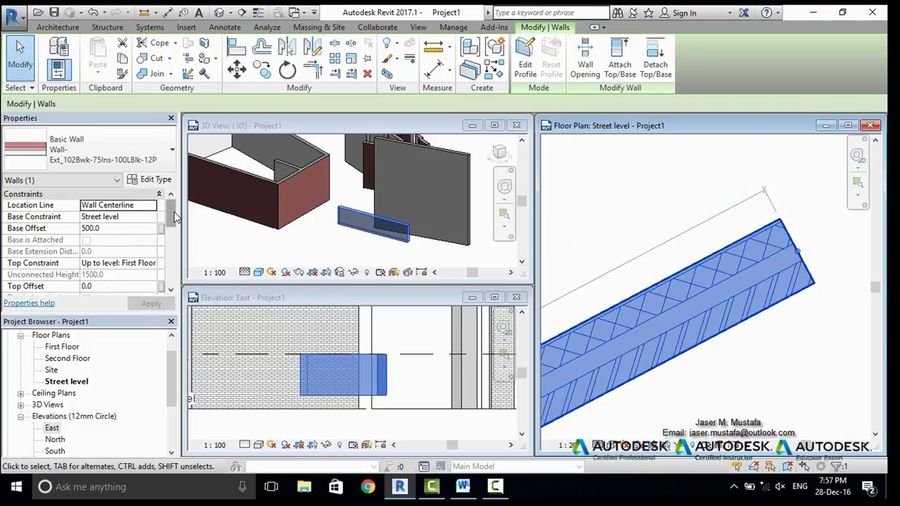
Review the wall's Top Constraint, Top Offset, Room Bounding and Structural properties
{"action": "scroll", "coordinate": [175, 214], "scroll_direction": "down", "scroll_amount": 1}
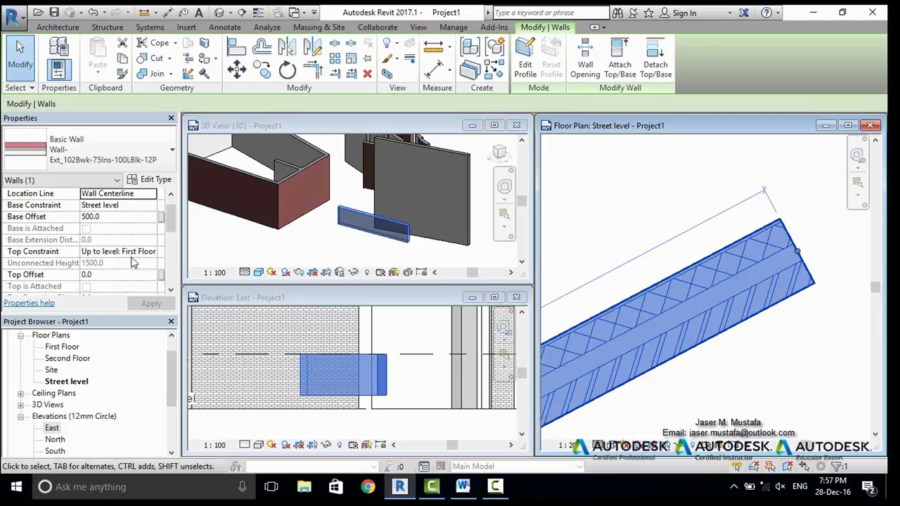
{"action": "left_click", "coordinate": [91, 275]}
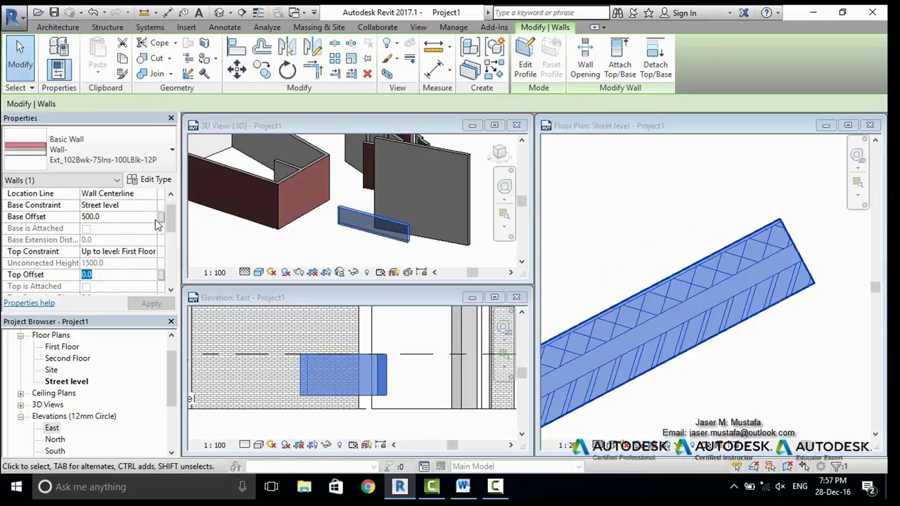
{"action": "left_click_drag", "start_coordinate": [167, 223], "coordinate": [174, 238]}
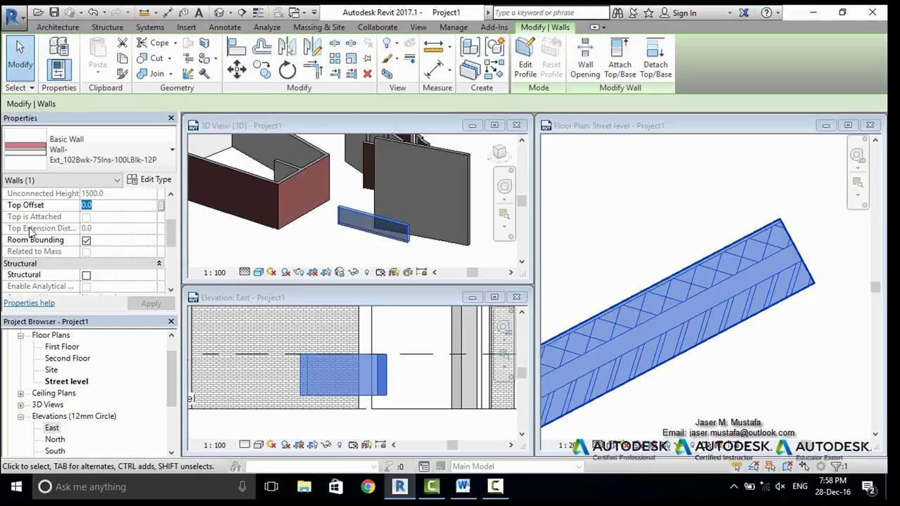
{"action": "scroll", "coordinate": [173, 237], "scroll_direction": "down", "scroll_amount": 3}
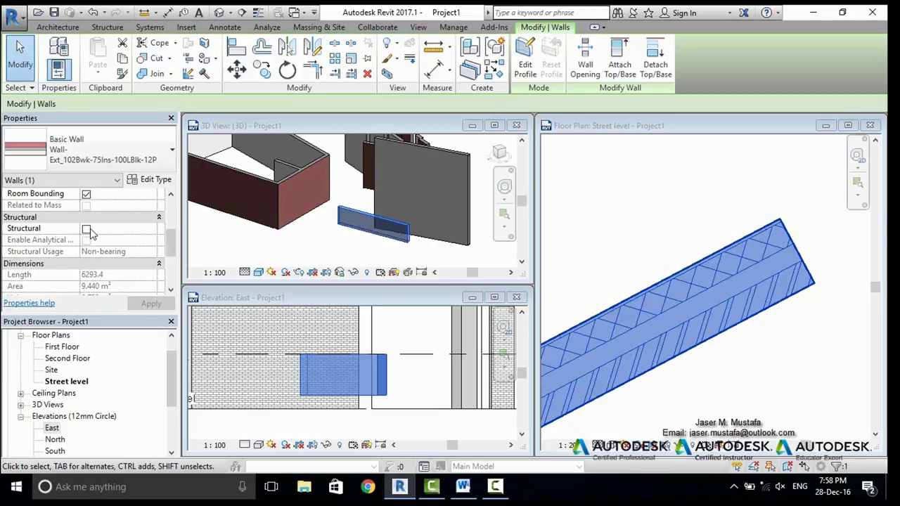
{"action": "key", "text": "ctrl+Tab"}
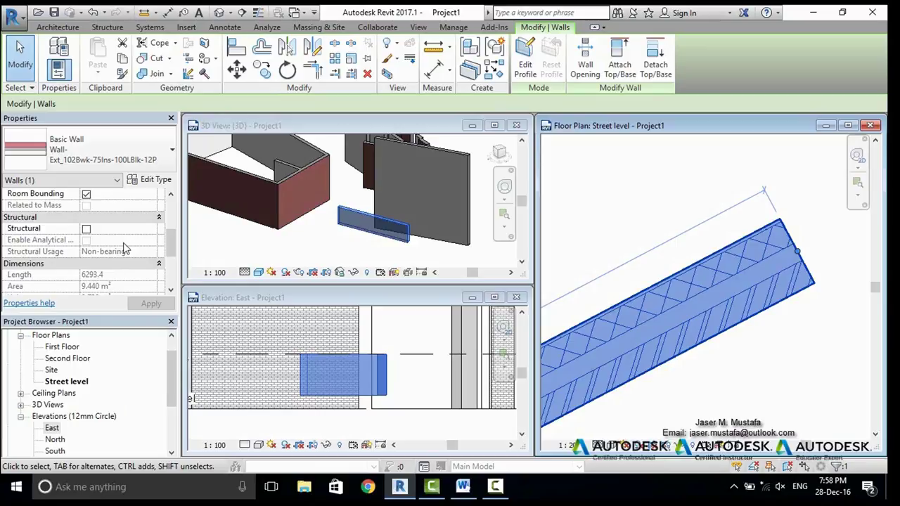
Enable the wall's Structural property to review the Structural Usage options, and disable it again
{"action": "left_click", "coordinate": [86, 229]}
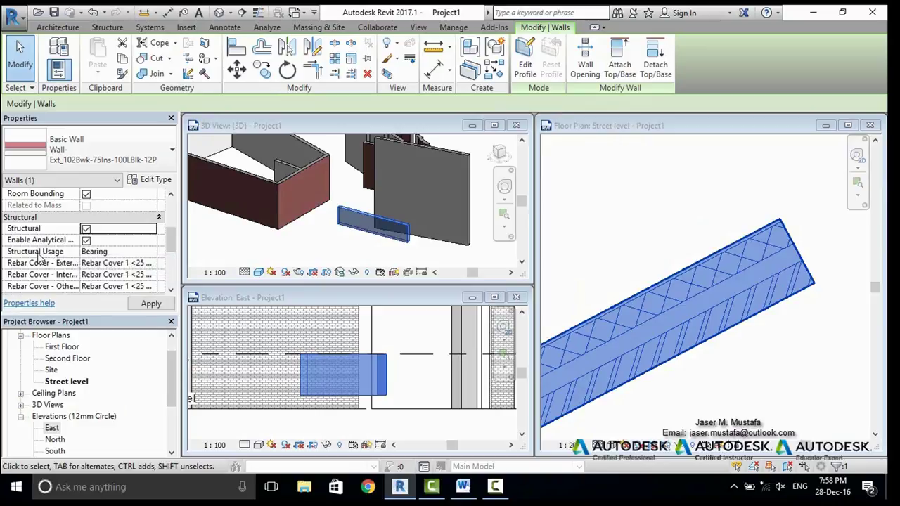
{"action": "left_click", "coordinate": [150, 254]}
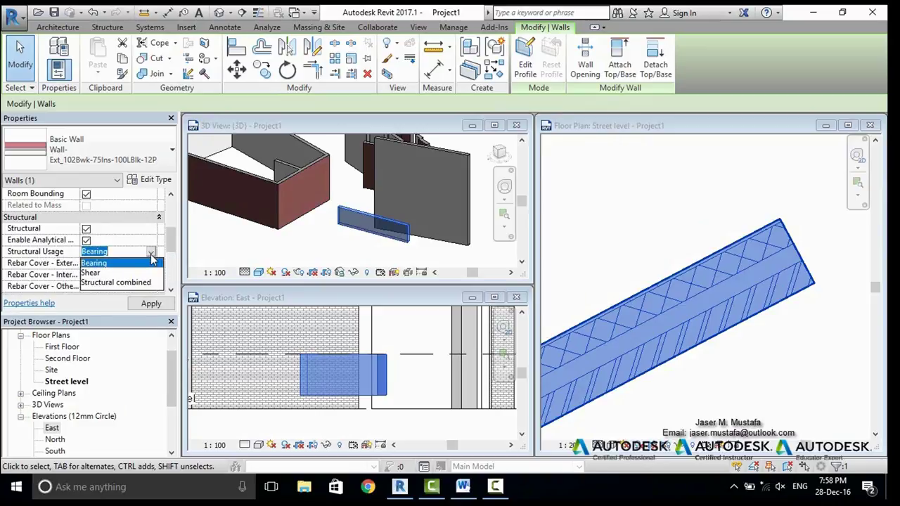
{"action": "left_click", "coordinate": [151, 255]}
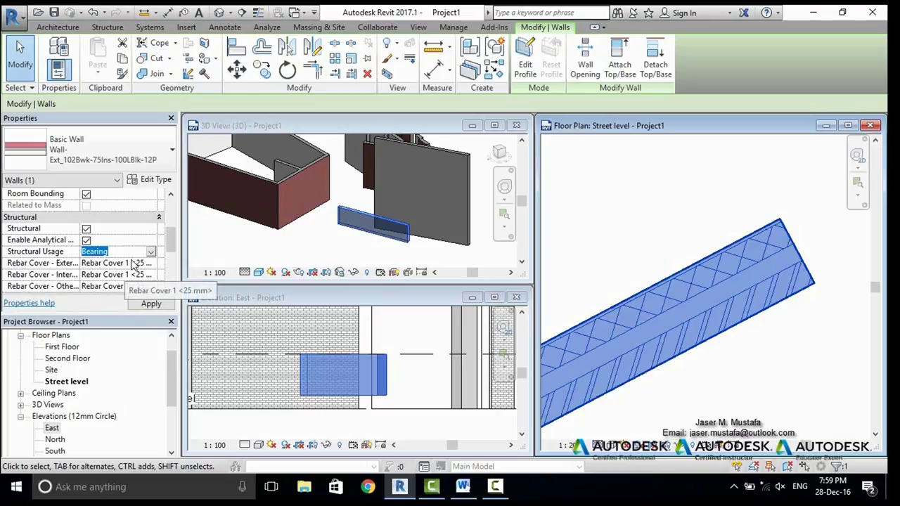
{"action": "left_click", "coordinate": [86, 229]}
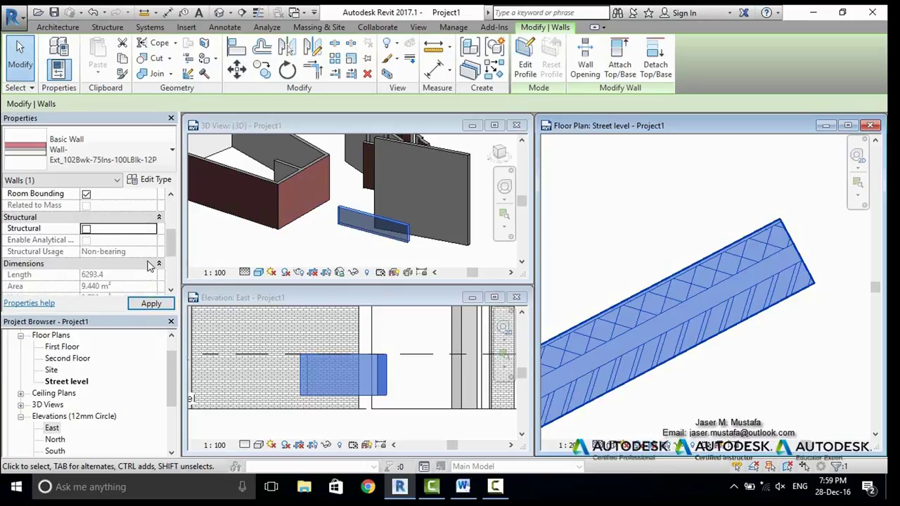
Review the wall's Dimensions, Identity Data and Phasing properties, and return to its Constraints
{"action": "scroll", "coordinate": [169, 249], "scroll_direction": "down", "scroll_amount": 2}
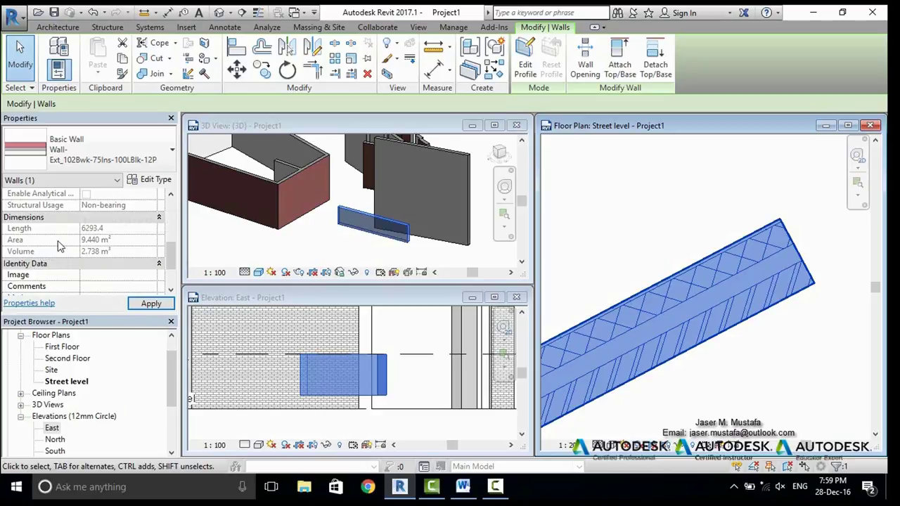
{"action": "key", "text": "d"}
{"action": "key", "text": "i"}
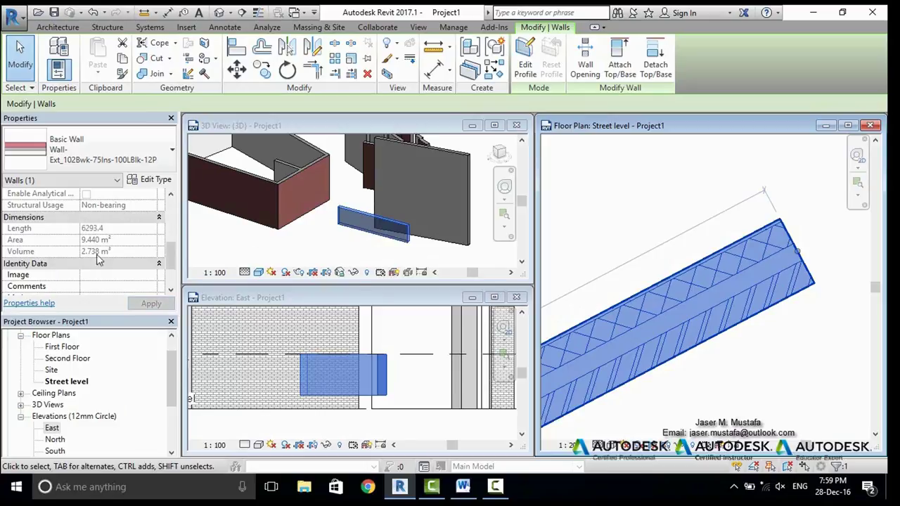
{"action": "left_click", "coordinate": [169, 260]}
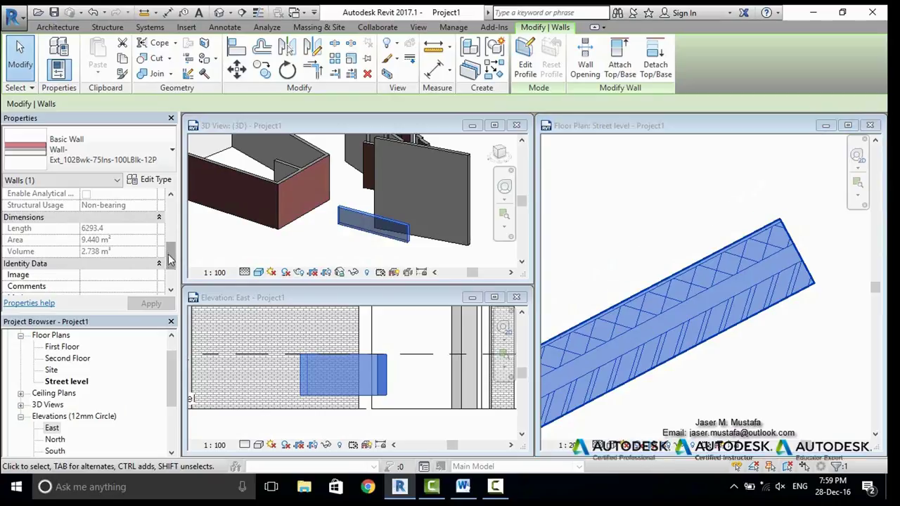
{"action": "left_click_drag", "start_coordinate": [168, 260], "coordinate": [169, 276]}
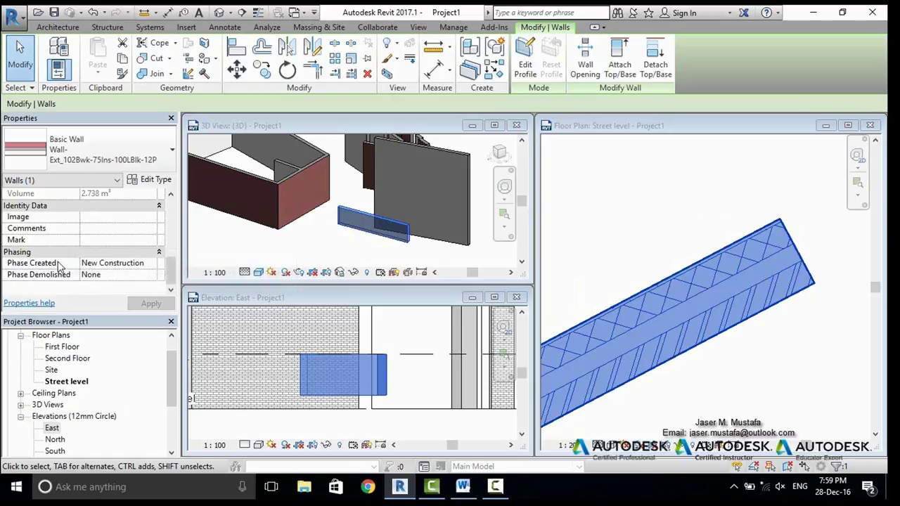
{"action": "left_click_drag", "start_coordinate": [169, 266], "coordinate": [173, 211]}
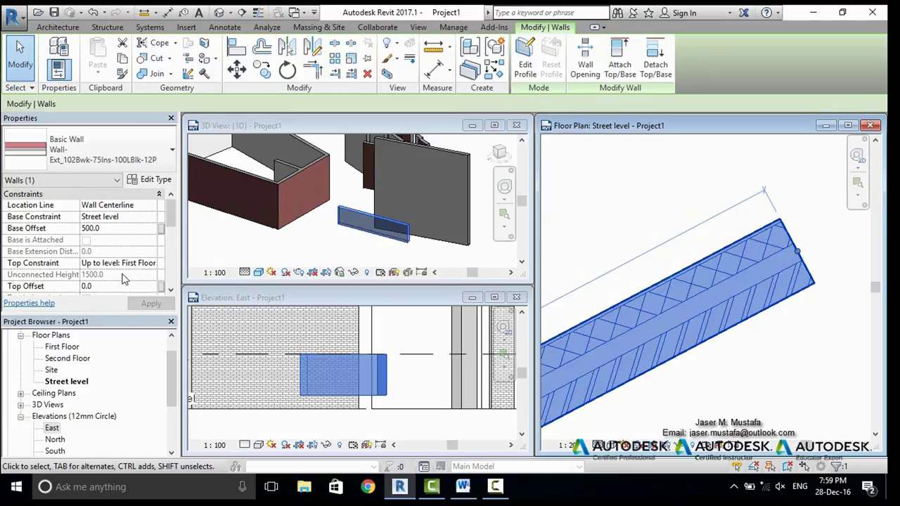
Maximize the Street level floor plan and select the plain partition wall below the hatched exterior wall
{"action": "left_click", "coordinate": [846, 125]}
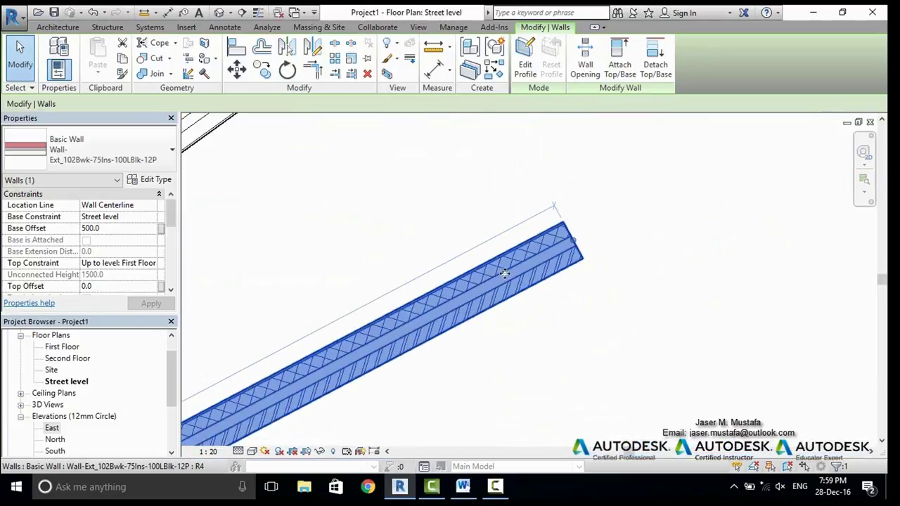
{"action": "scroll", "coordinate": [387, 241], "scroll_direction": "down", "scroll_amount": 3}
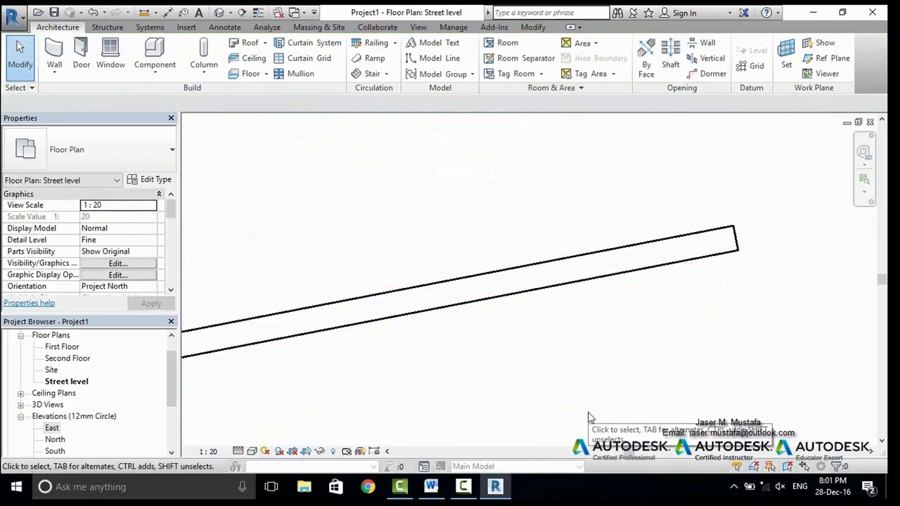
{"action": "key", "text": "ctrl+z"}
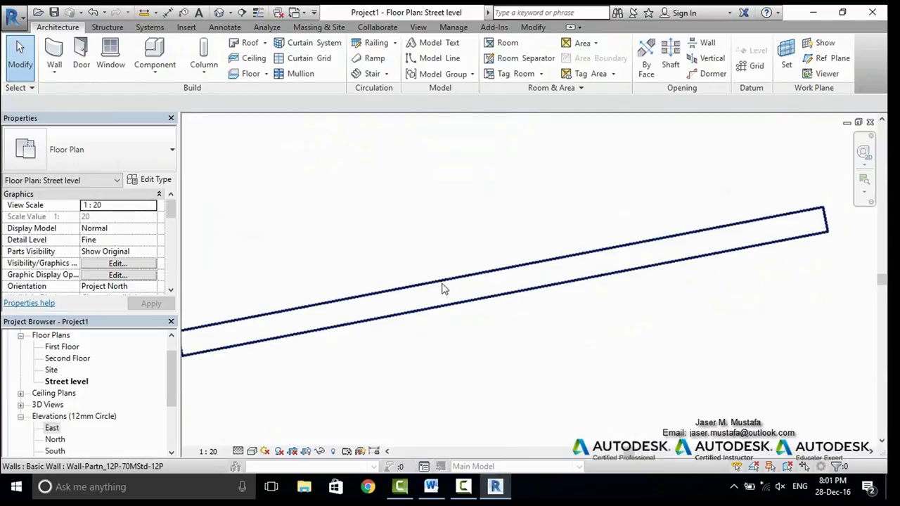
{"action": "left_click", "coordinate": [442, 288]}
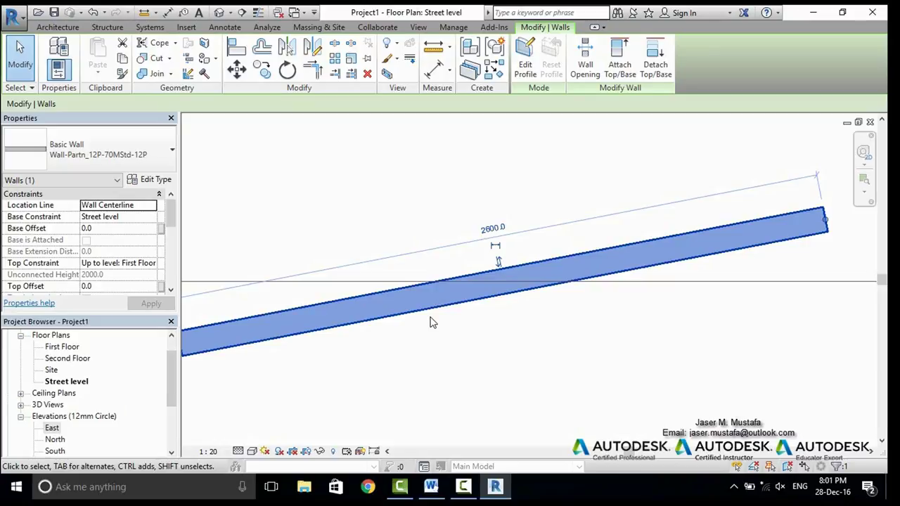
{"action": "scroll", "coordinate": [468, 279], "scroll_direction": "down", "scroll_amount": 5}
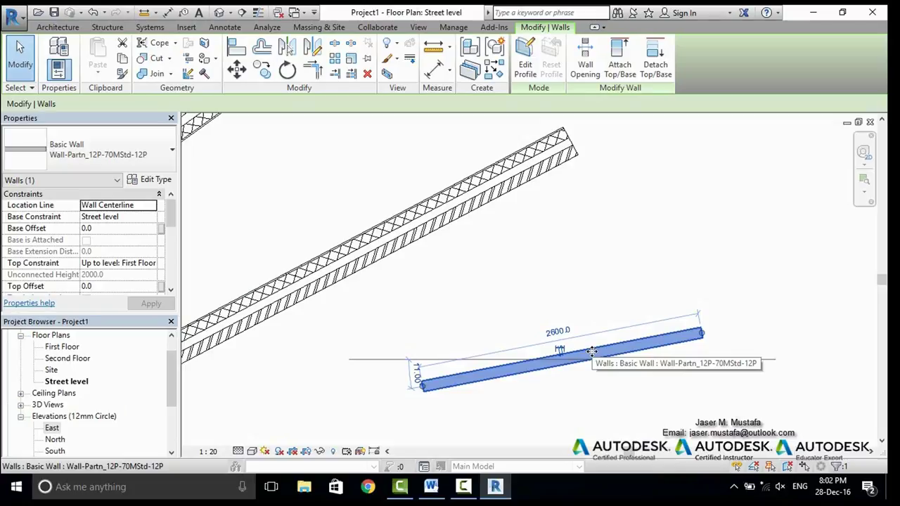
Use Create Similar to draw a nearly horizontal wall of the same partition type above the selected wall
{"action": "key", "text": "c"}
{"action": "key", "text": "s"}
{"action": "middle_click_drag", "start_coordinate": [618, 258], "coordinate": [540, 257]}
{"action": "left_click", "coordinate": [541, 259]}
{"action": "left_click", "coordinate": [725, 250]}
{"action": "key", "text": "Escape"}
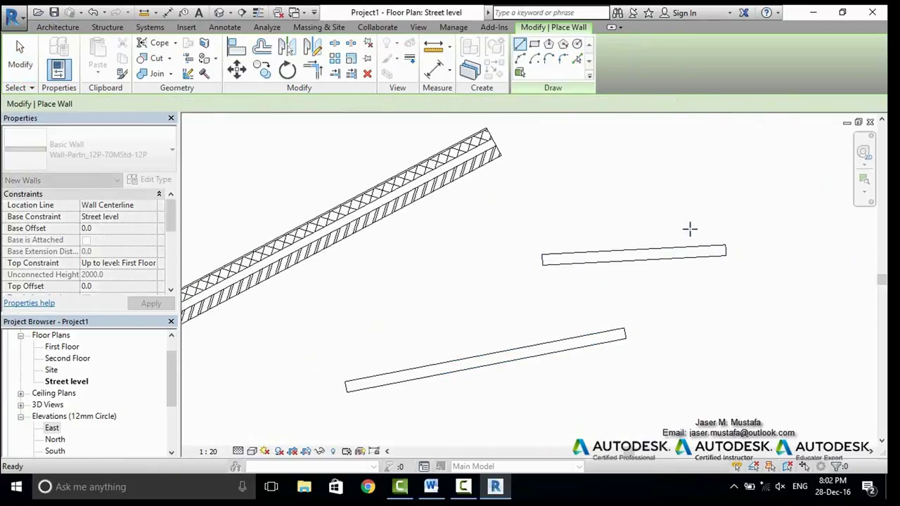
Draw two more separate partition walls of the same type, one sloping down to the right and one nearly vertical, and end the command
{"action": "scroll", "coordinate": [689, 228], "scroll_direction": "down", "scroll_amount": 2}
{"action": "left_click", "coordinate": [603, 244]}
{"action": "left_click", "coordinate": [690, 300]}
{"action": "mouse_move", "coordinate": [690, 301]}
{"action": "middle_mouse_down"}
{"action": "mouse_move", "coordinate": [647, 176]}
{"action": "mouse_move", "coordinate": [653, 239]}
{"action": "middle_mouse_up"}
{"action": "key", "text": "Escape"}
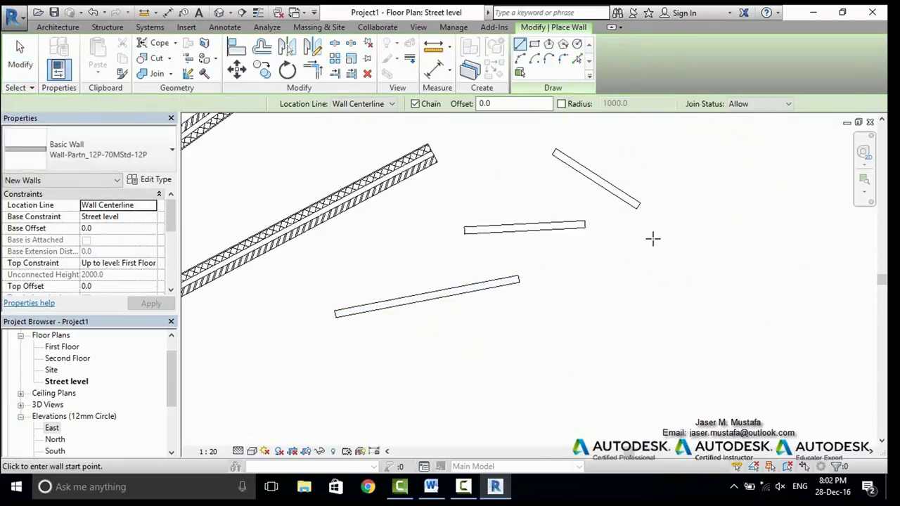
{"action": "left_click", "coordinate": [653, 239]}
{"action": "left_click", "coordinate": [641, 346]}
{"action": "key", "text": "Escape"}
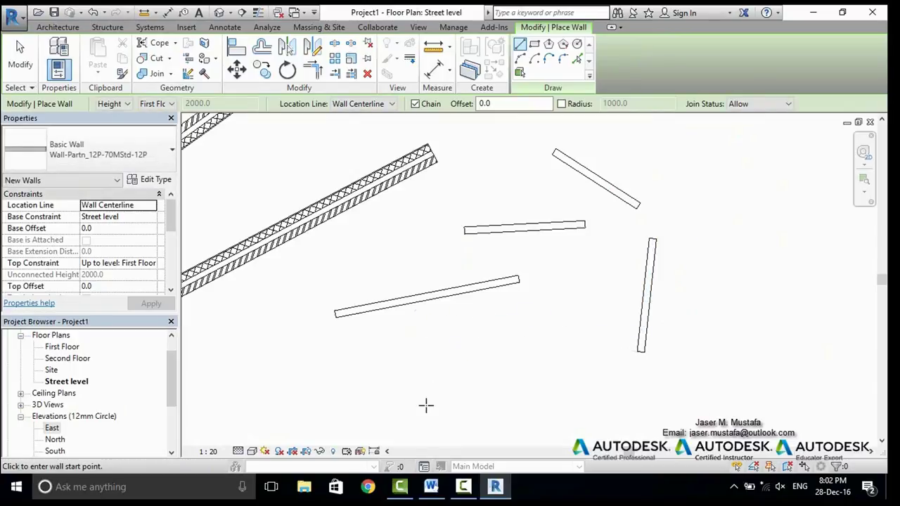
{"action": "key", "text": "Escape"}
Insert a 100 mm Structure layer in the Wall-Partn_12P-70MStd-12P type's assembly and apply the change to its walls
{"action": "scroll", "coordinate": [428, 303], "scroll_direction": "up", "scroll_amount": 2}
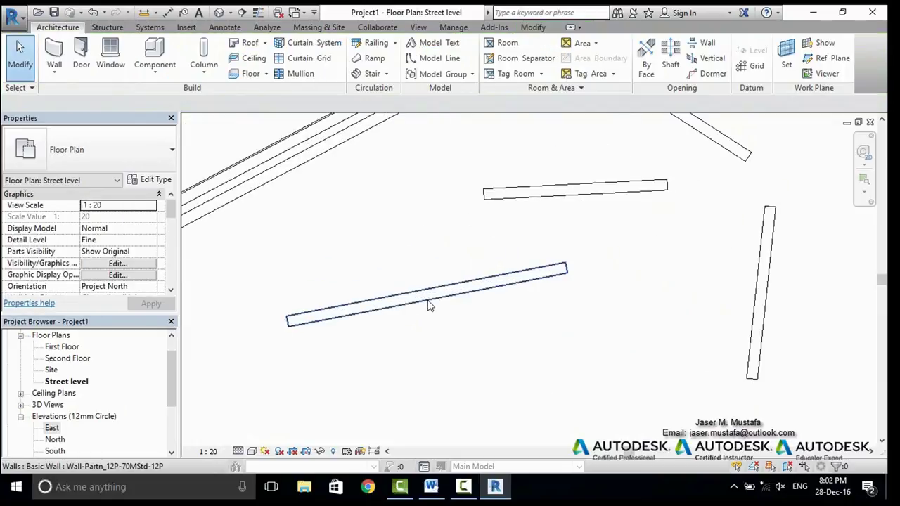
{"action": "left_click", "coordinate": [429, 301]}
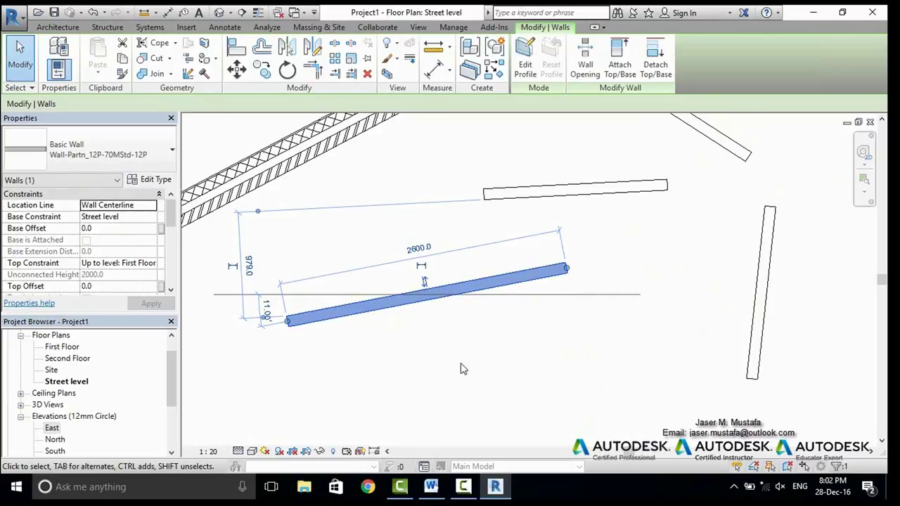
{"action": "left_click", "coordinate": [144, 184]}
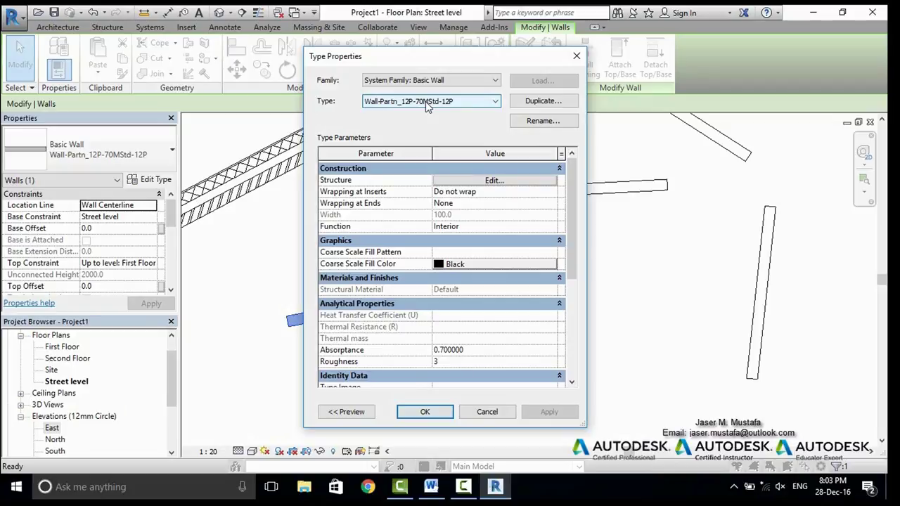
{"action": "left_click", "coordinate": [541, 100]}
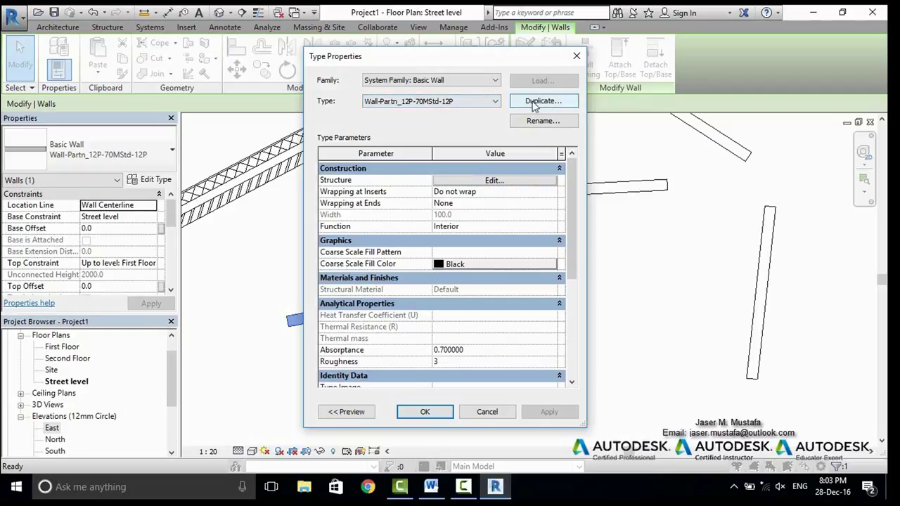
{"action": "left_click", "coordinate": [447, 182]}
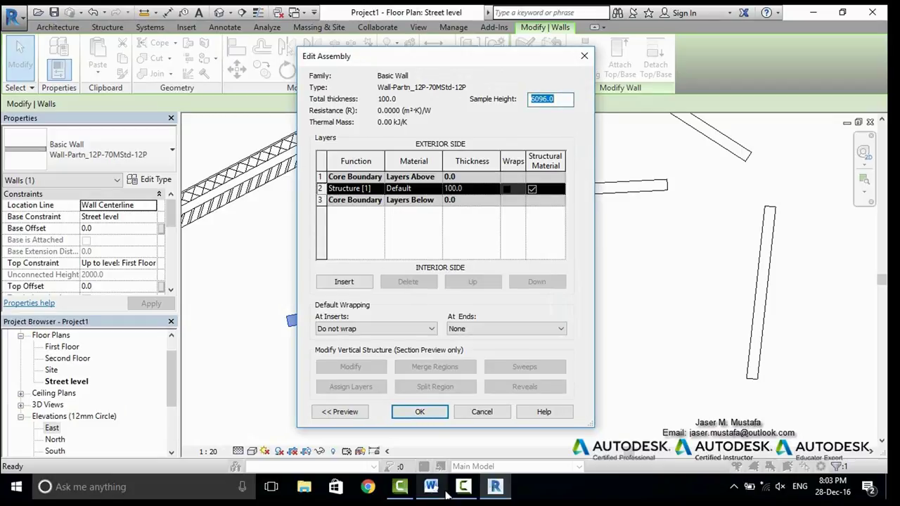
{"action": "left_click", "coordinate": [364, 283]}
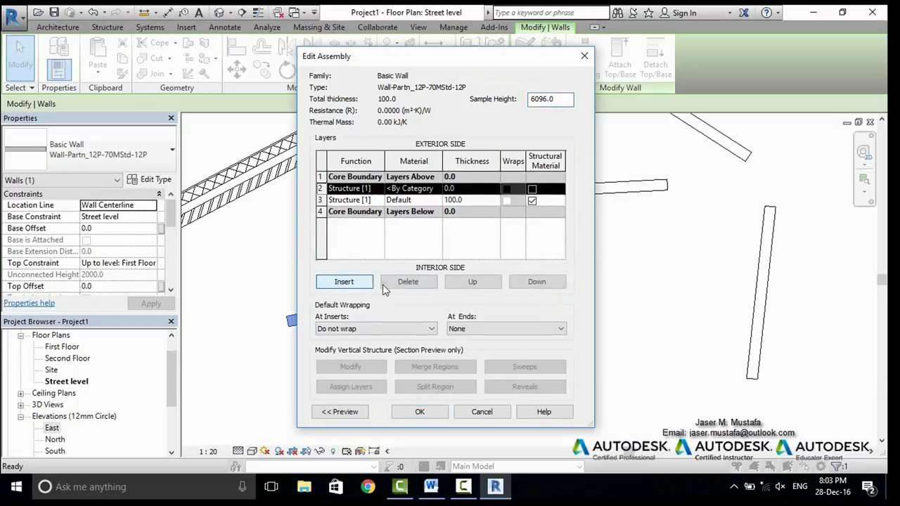
{"action": "left_click", "coordinate": [462, 191]}
{"action": "double_click", "coordinate": [462, 191]}
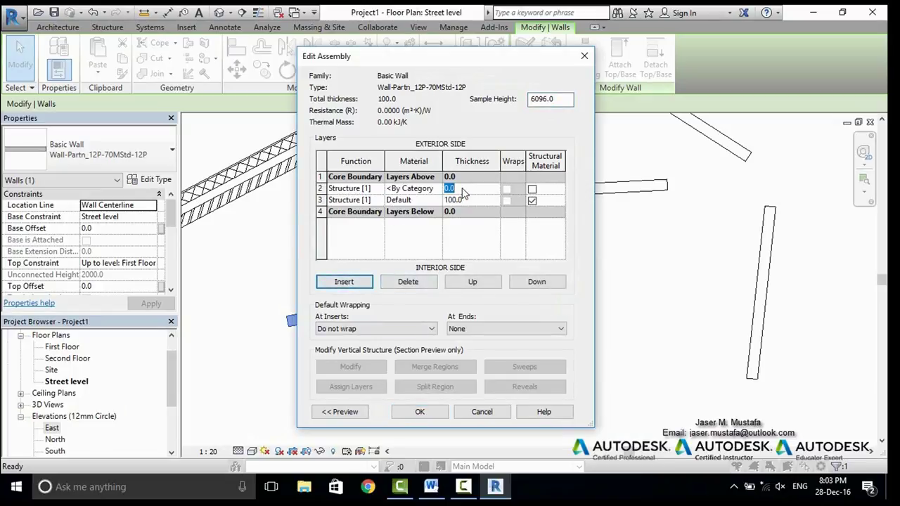
{"action": "type", "text": "100"}
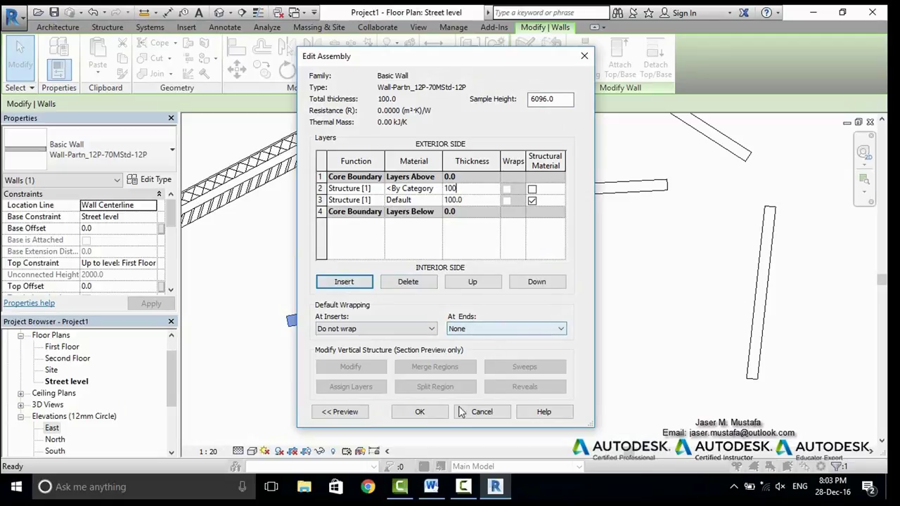
{"action": "left_click", "coordinate": [416, 411]}
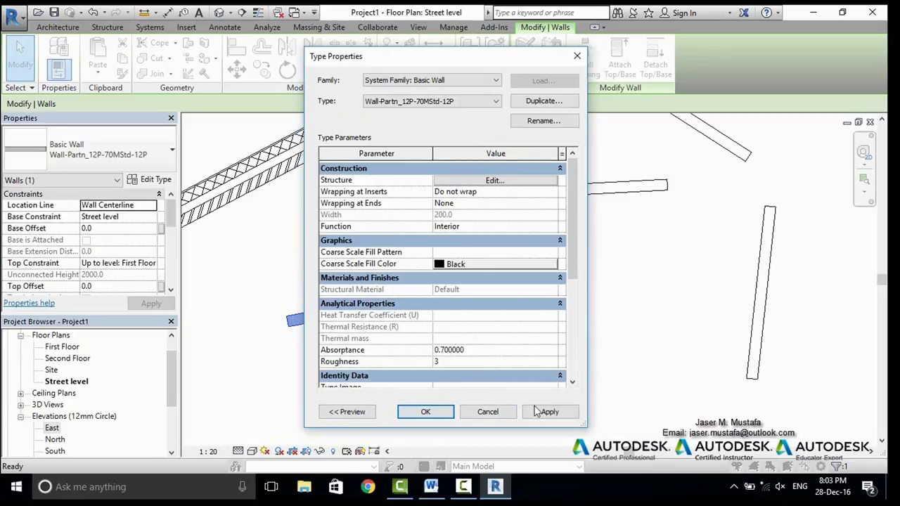
{"action": "left_click", "coordinate": [544, 411]}
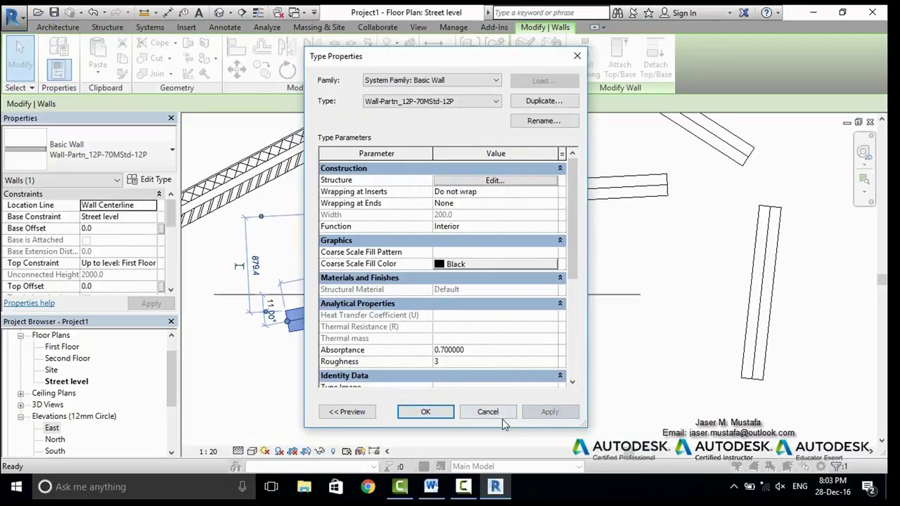
{"action": "left_click", "coordinate": [440, 415]}
Duplicate the selected wall's type and name the copy Exterior_stone_
{"action": "middle_click_drag", "start_coordinate": [527, 303], "coordinate": [468, 400]}
{"action": "scroll", "coordinate": [668, 232], "scroll_direction": "up", "scroll_amount": 1}
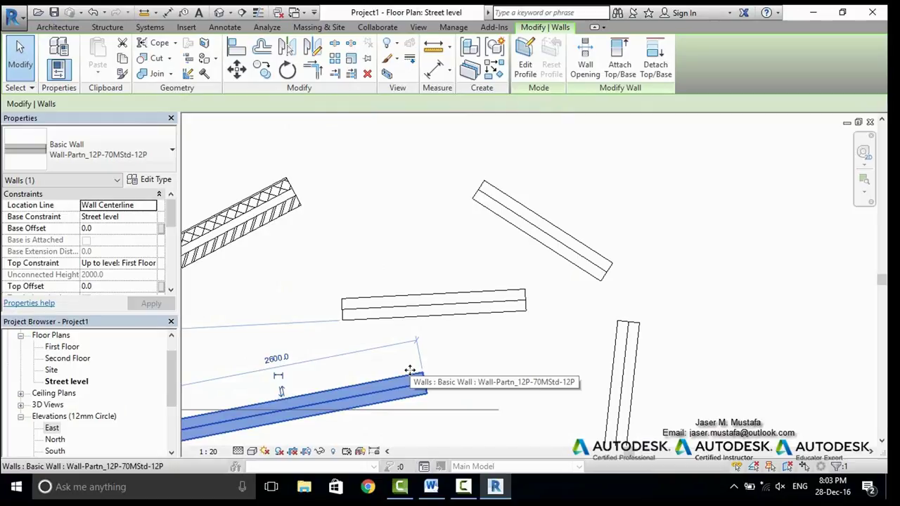
{"action": "middle_click_drag", "start_coordinate": [409, 370], "coordinate": [516, 319]}
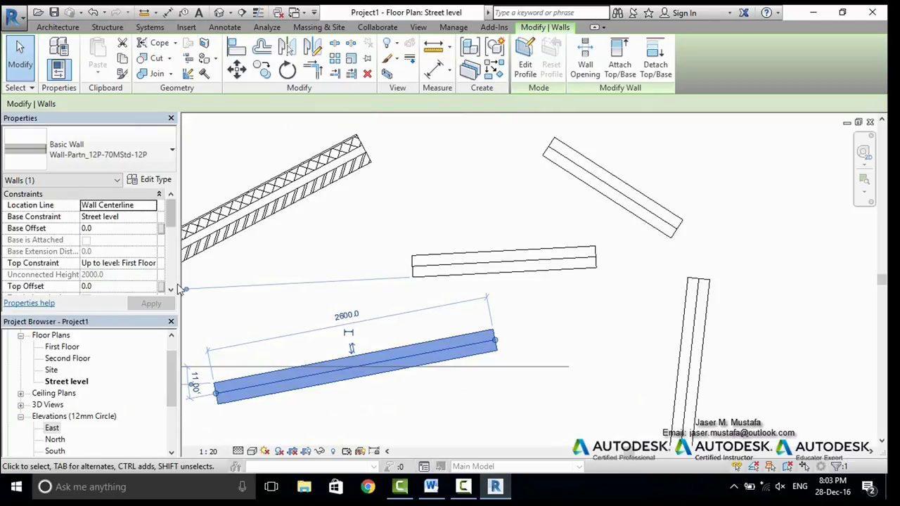
{"action": "middle_click_drag", "start_coordinate": [438, 346], "coordinate": [480, 332]}
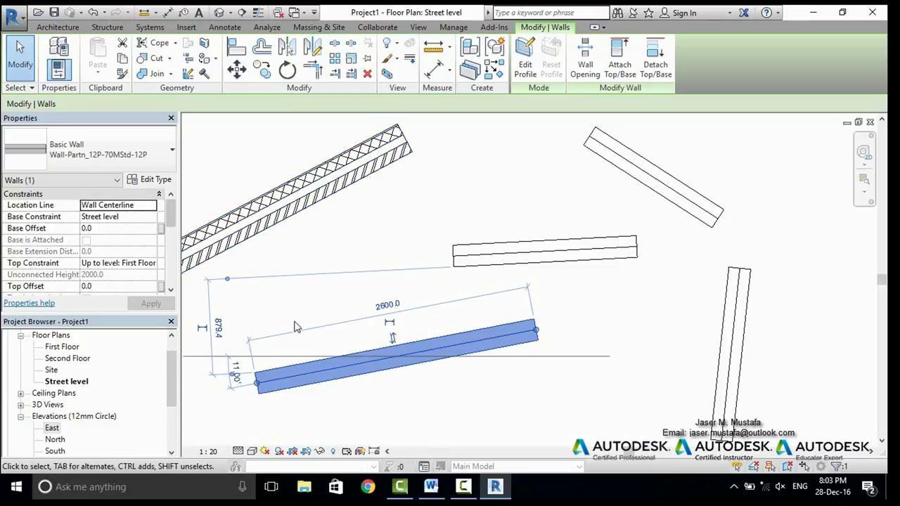
{"action": "left_click", "coordinate": [156, 180]}
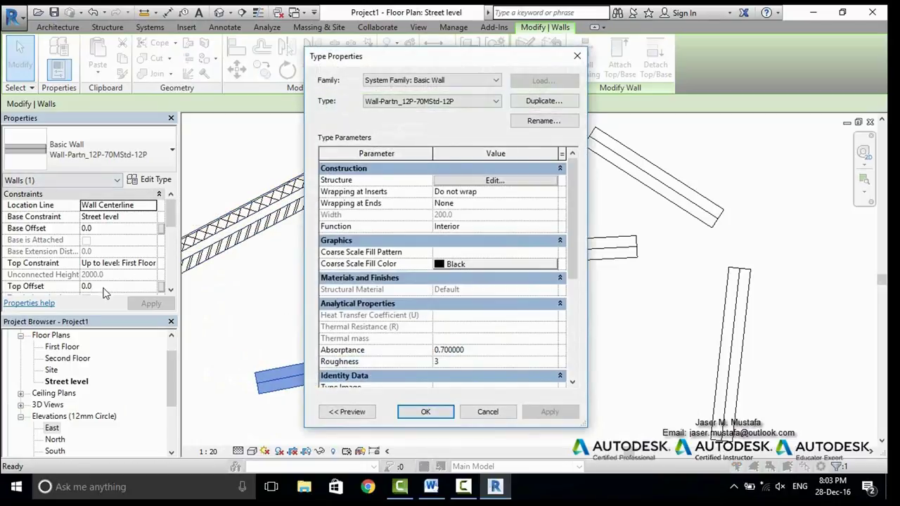
{"action": "left_click_drag", "start_coordinate": [500, 59], "coordinate": [593, 72]}
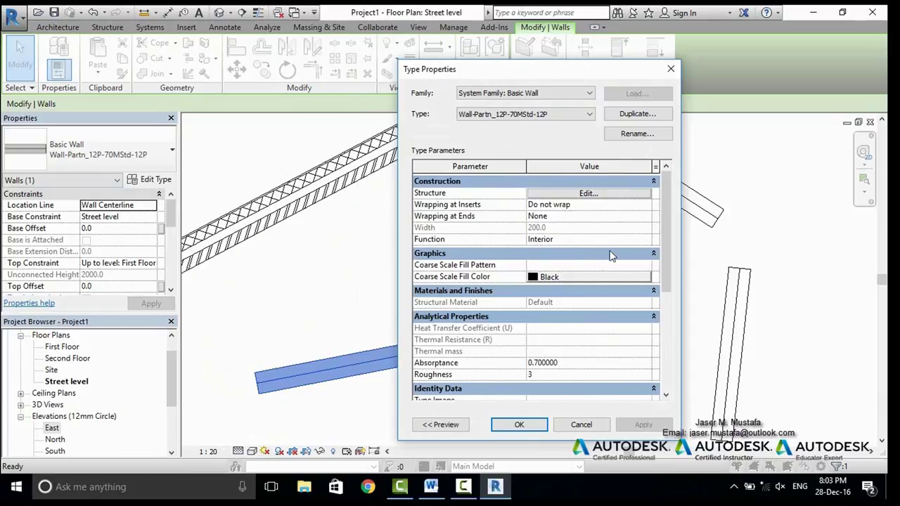
{"action": "left_click", "coordinate": [646, 116]}
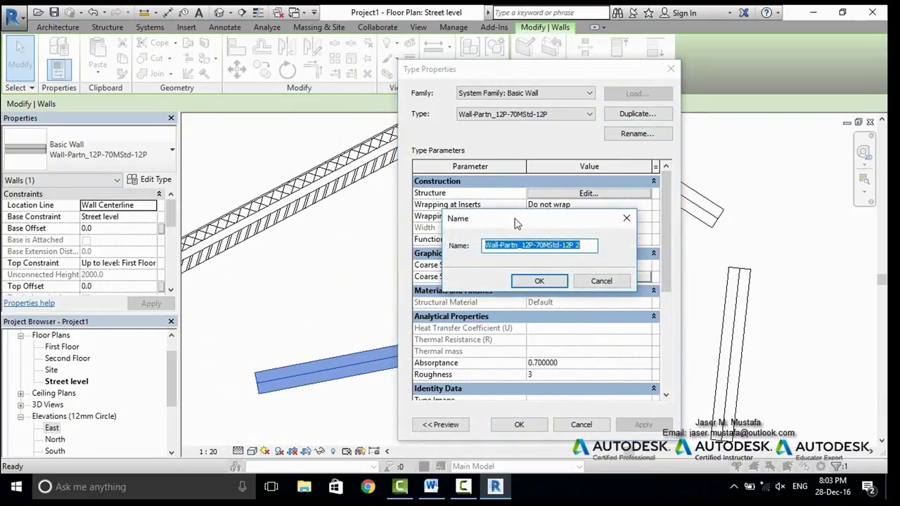
{"action": "left_click_drag", "start_coordinate": [517, 223], "coordinate": [275, 74]}
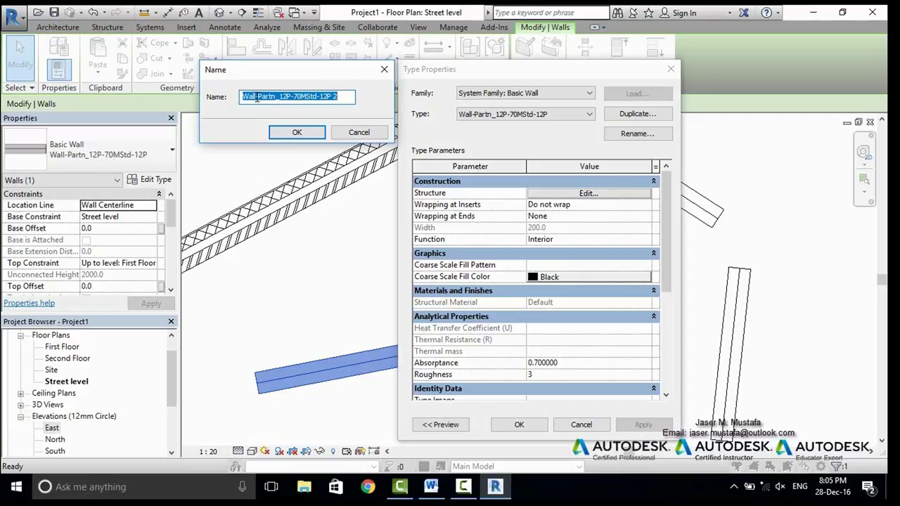
{"action": "left_click_drag", "start_coordinate": [257, 96], "coordinate": [219, 99]}
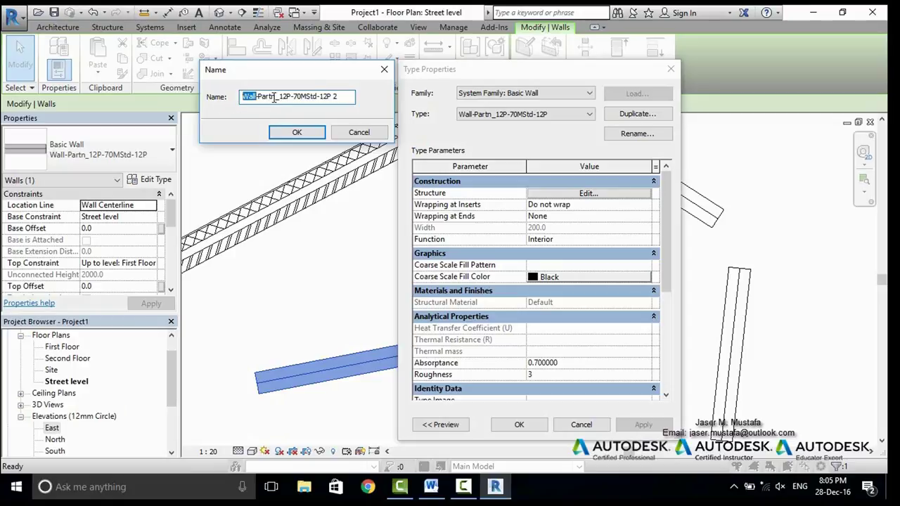
{"action": "left_click_drag", "start_coordinate": [277, 97], "coordinate": [250, 99]}
{"action": "left_click_drag", "start_coordinate": [340, 96], "coordinate": [231, 107]}
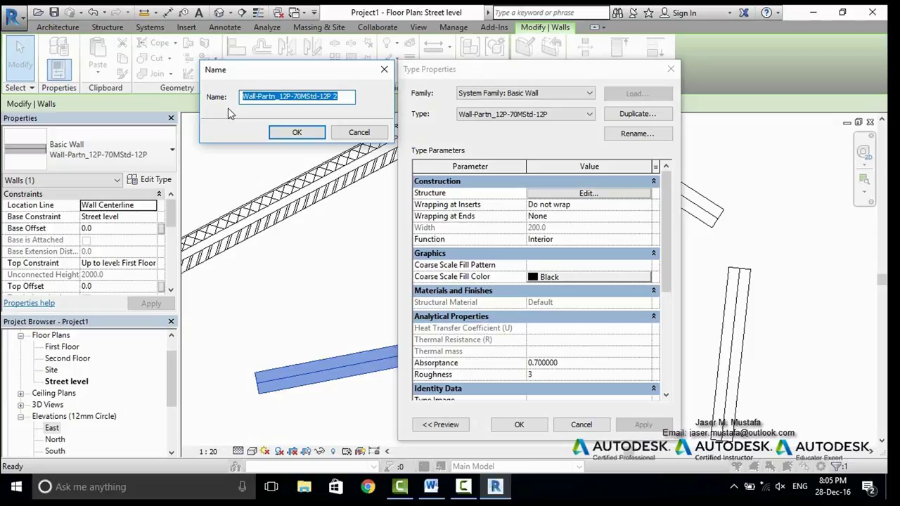
{"action": "type", "text": "Ext"}
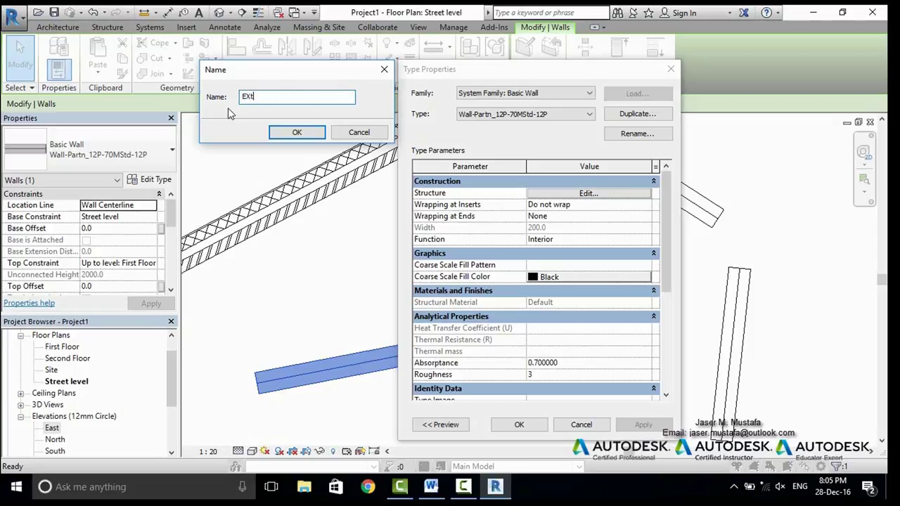
{"action": "type", "text": "erior_"}
{"action": "type", "text": "stone_"}
{"action": "left_click", "coordinate": [292, 133]}
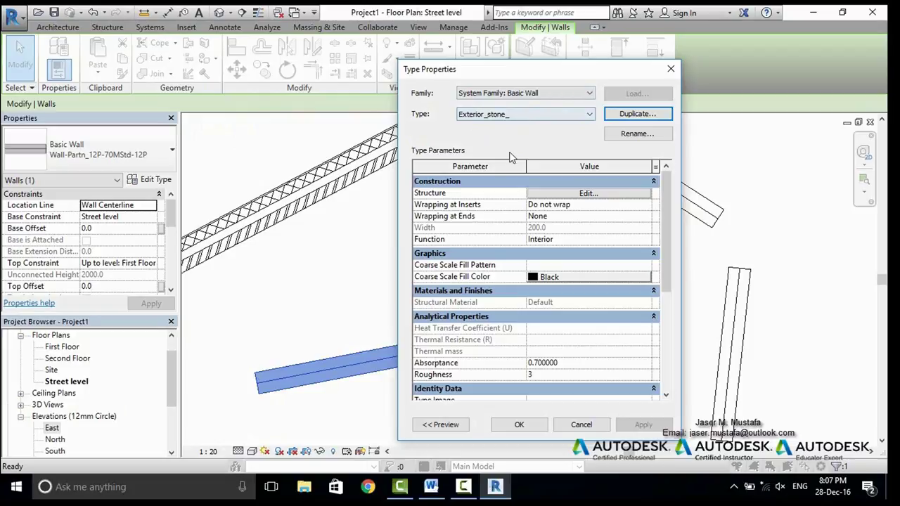
Open the Exterior_stone_ type's assembly and review its Sample Height and the available layer Function options
{"action": "left_click", "coordinate": [575, 193]}
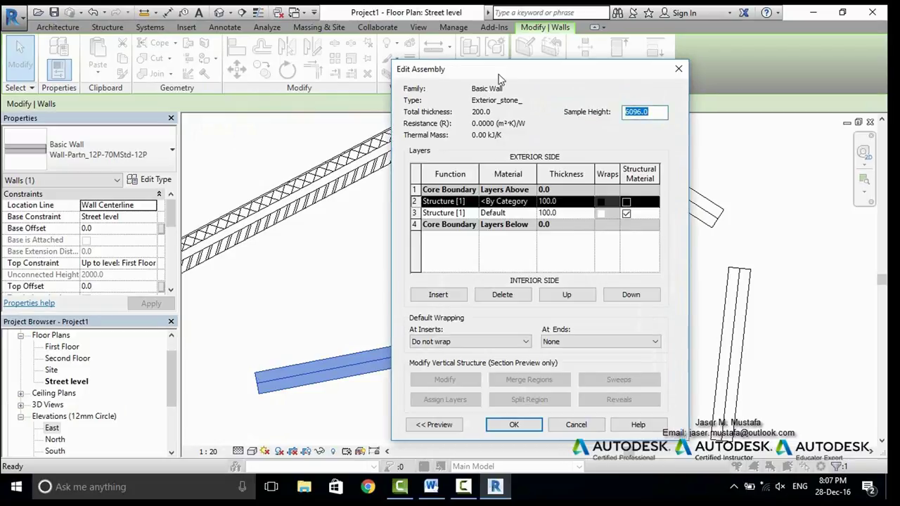
{"action": "left_click_drag", "start_coordinate": [501, 70], "coordinate": [377, 38]}
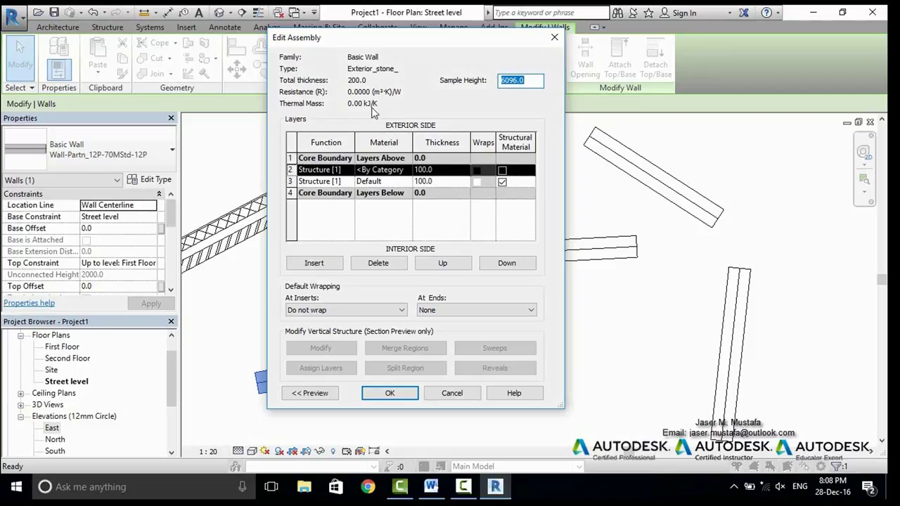
{"action": "left_click", "coordinate": [527, 81]}
{"action": "left_click_drag", "start_coordinate": [527, 81], "coordinate": [450, 81]}
{"action": "left_click", "coordinate": [527, 82]}
{"action": "left_click", "coordinate": [527, 82]}
{"action": "left_click", "coordinate": [349, 171]}
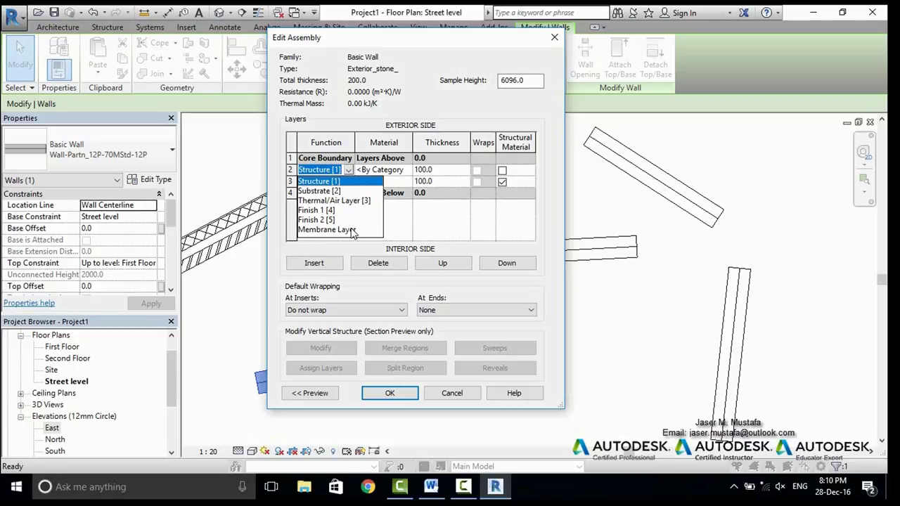
{"action": "key", "text": "Escape"}
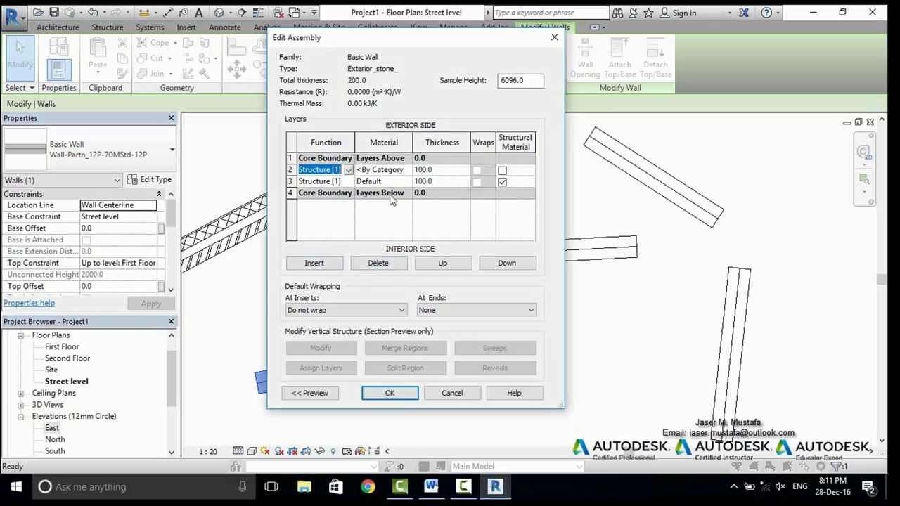
Insert a new layer in the Exterior_stone_ assembly and move it above the exterior core boundary
{"action": "left_click", "coordinate": [317, 264]}
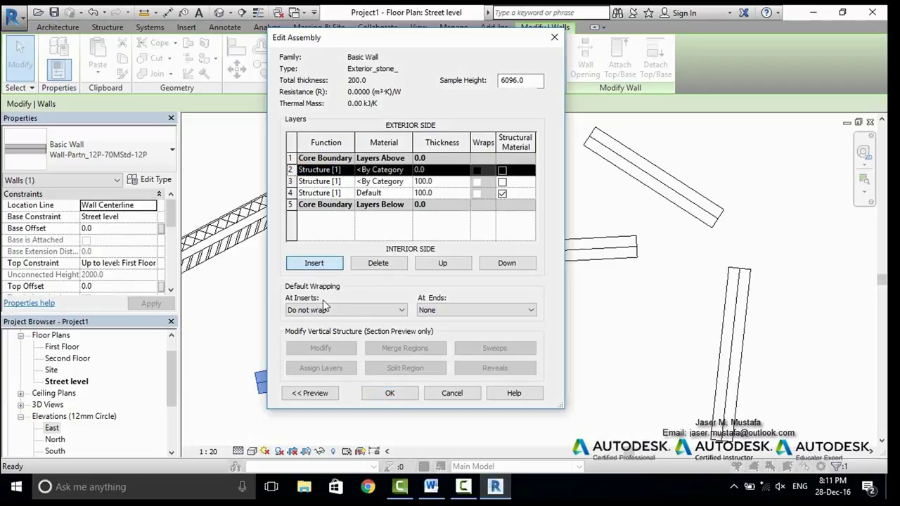
{"action": "left_click", "coordinate": [443, 266]}
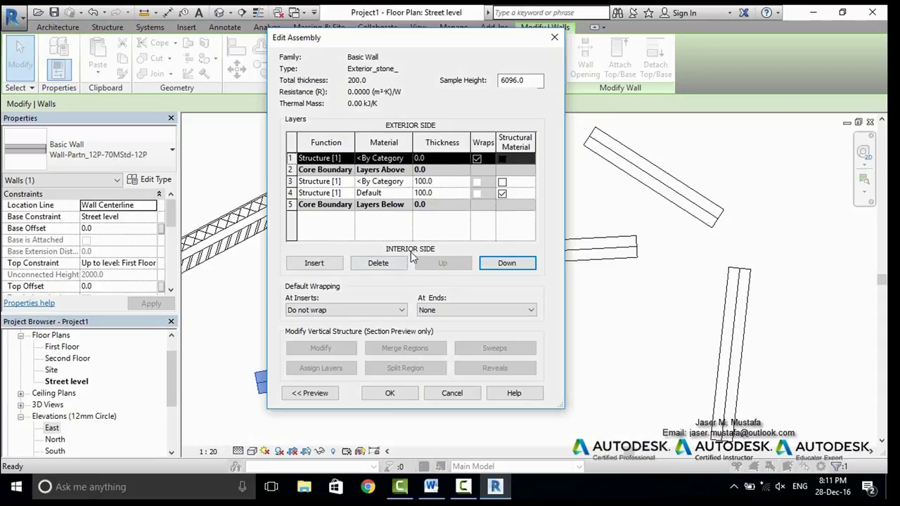
Move the 100 mm By Category Structure layer below the interior core boundary in the Exterior_stone_ assembly
{"action": "left_click", "coordinate": [401, 211]}
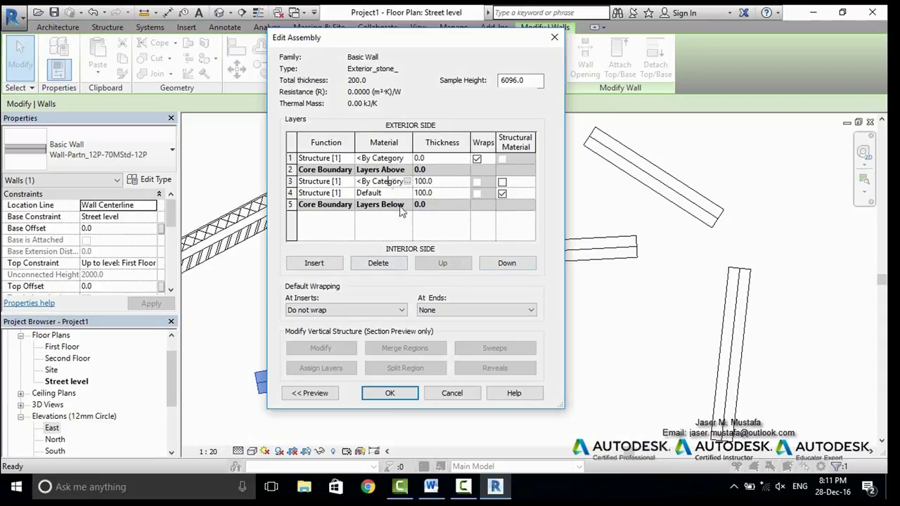
{"action": "left_click", "coordinate": [503, 263]}
{"action": "left_click", "coordinate": [504, 264]}
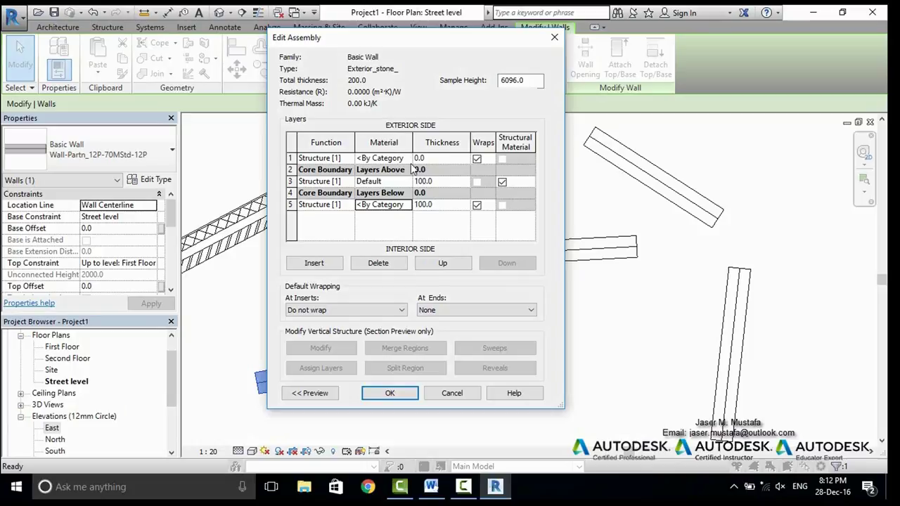
Open the material selection for the outermost layer and review the Default material's identity and appearance properties
{"action": "left_click", "coordinate": [409, 161]}
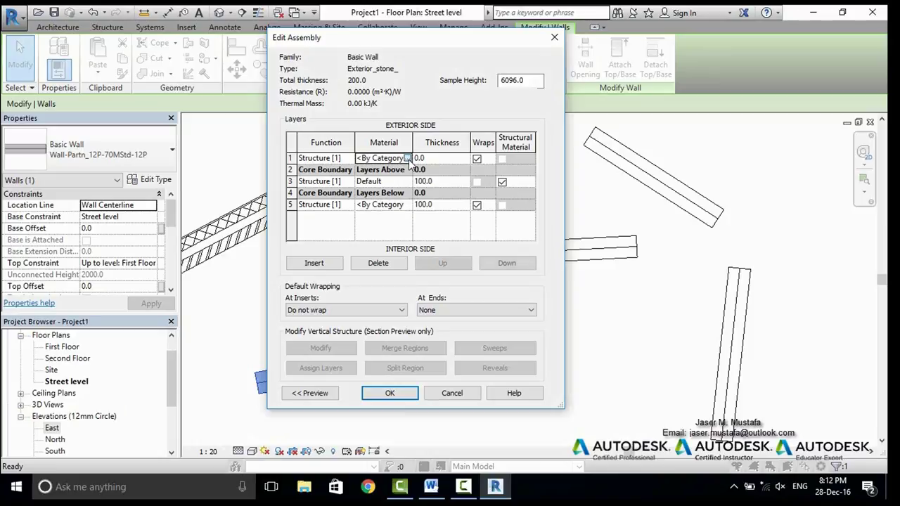
{"action": "left_click", "coordinate": [407, 159]}
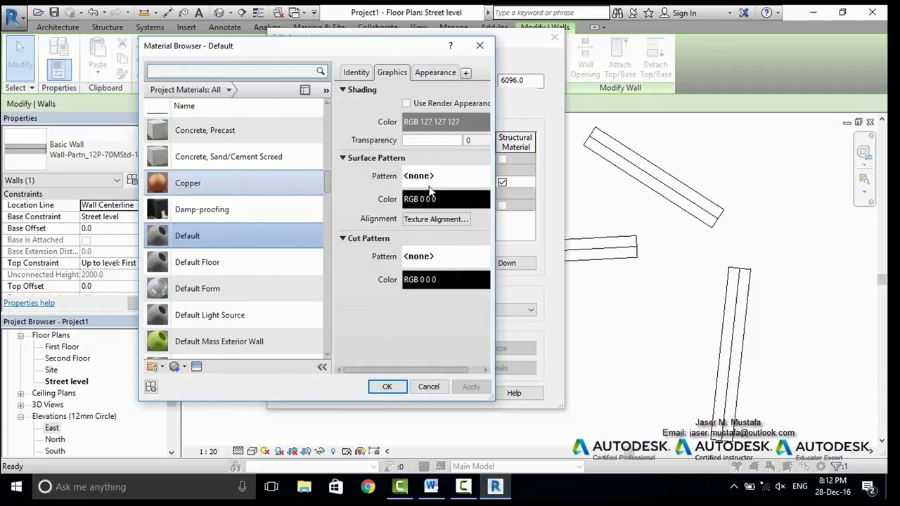
{"action": "left_click", "coordinate": [358, 83]}
{"action": "left_click", "coordinate": [356, 73]}
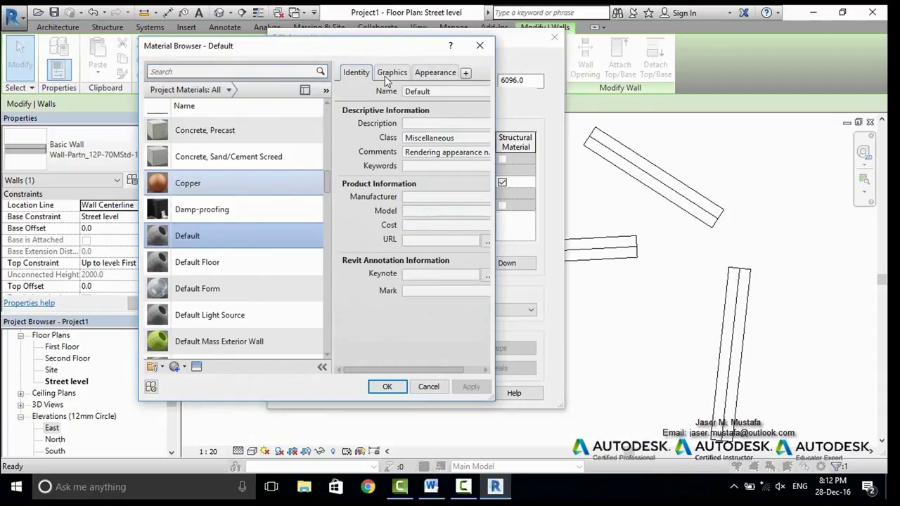
{"action": "left_click_drag", "start_coordinate": [494, 89], "coordinate": [687, 105]}
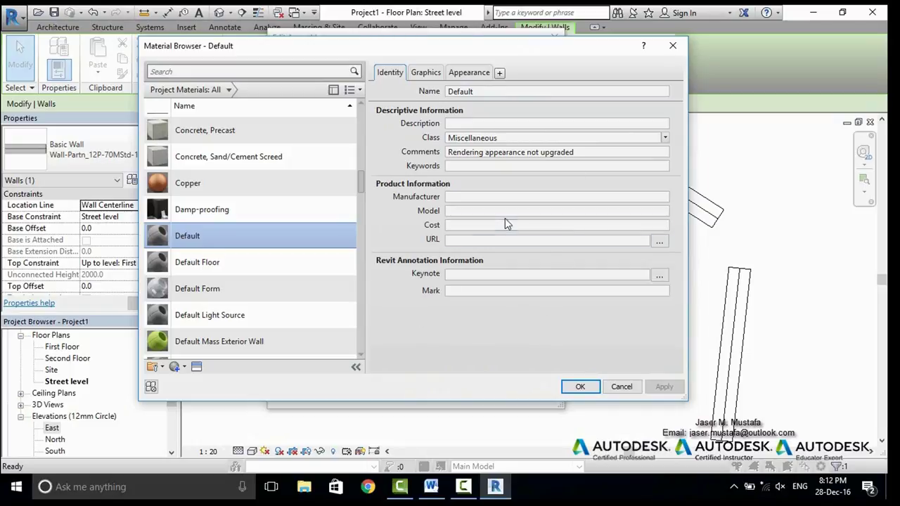
{"action": "left_click", "coordinate": [469, 72]}
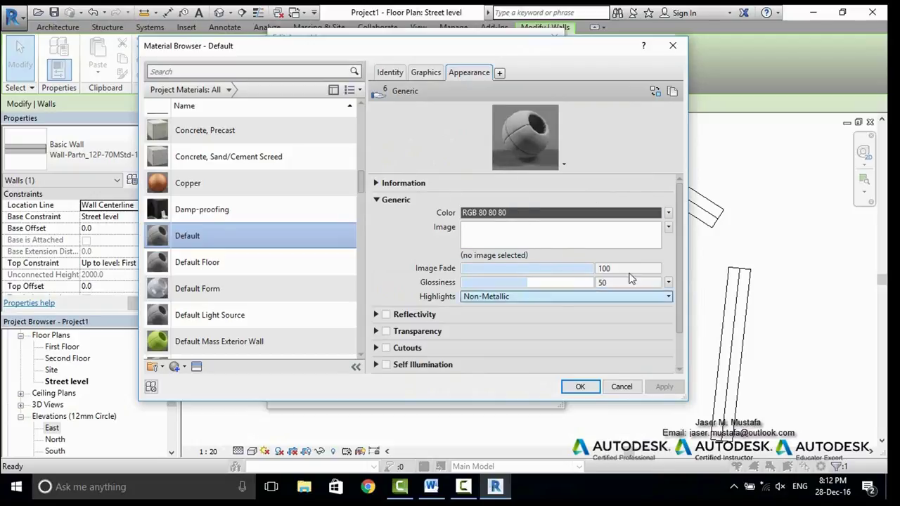
{"action": "scroll", "coordinate": [679, 246], "scroll_direction": "down", "scroll_amount": 2}
{"action": "scroll", "coordinate": [675, 225], "scroll_direction": "up", "scroll_amount": 2}
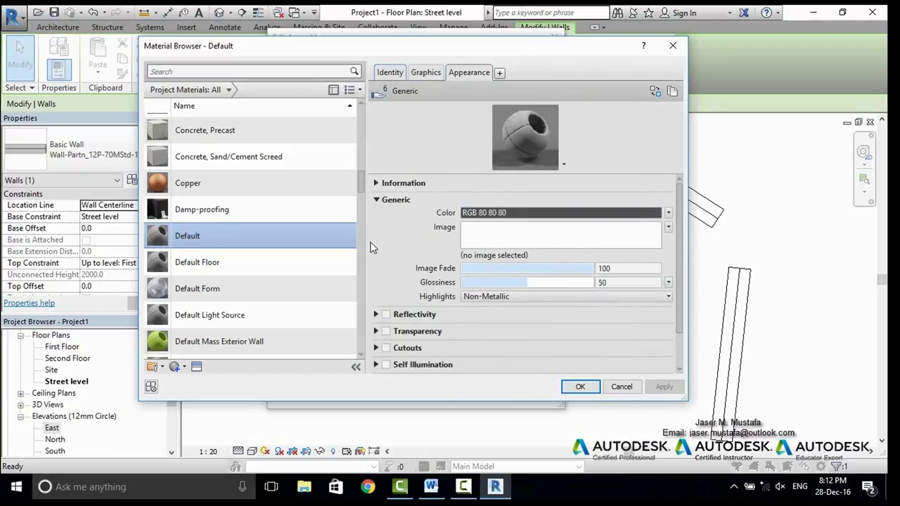
Add a Physical asset to the Default material, using Porcelain from the Ceramic category of Autodesk Physical Assets
{"action": "left_click", "coordinate": [499, 74]}
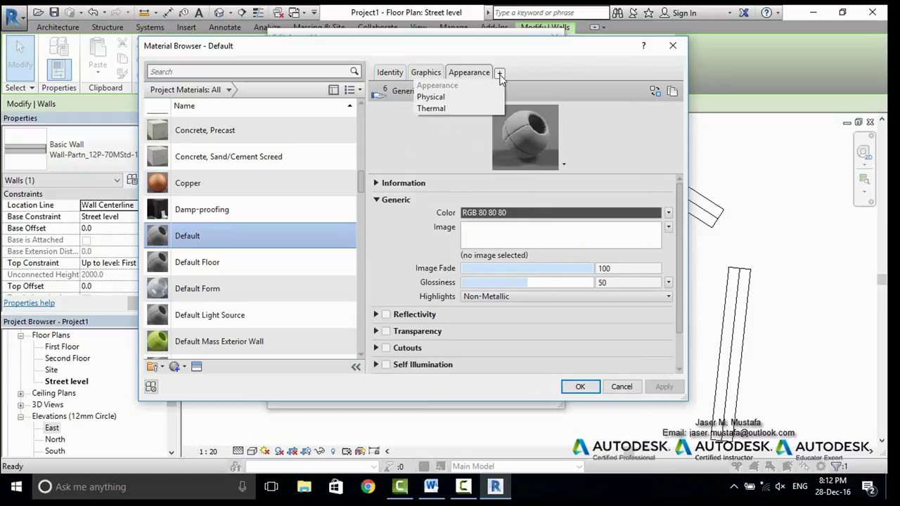
{"action": "left_click", "coordinate": [459, 99]}
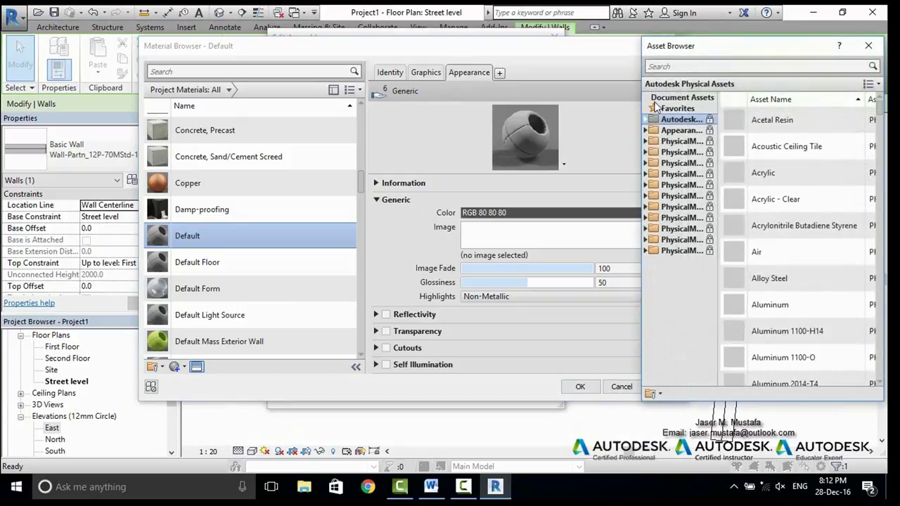
{"action": "left_click_drag", "start_coordinate": [692, 48], "coordinate": [358, 66]}
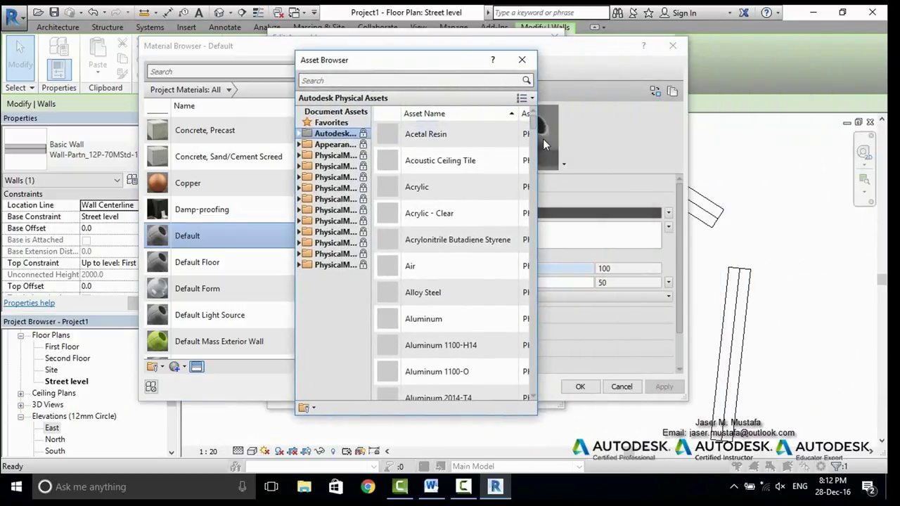
{"action": "left_click_drag", "start_coordinate": [537, 141], "coordinate": [776, 141]}
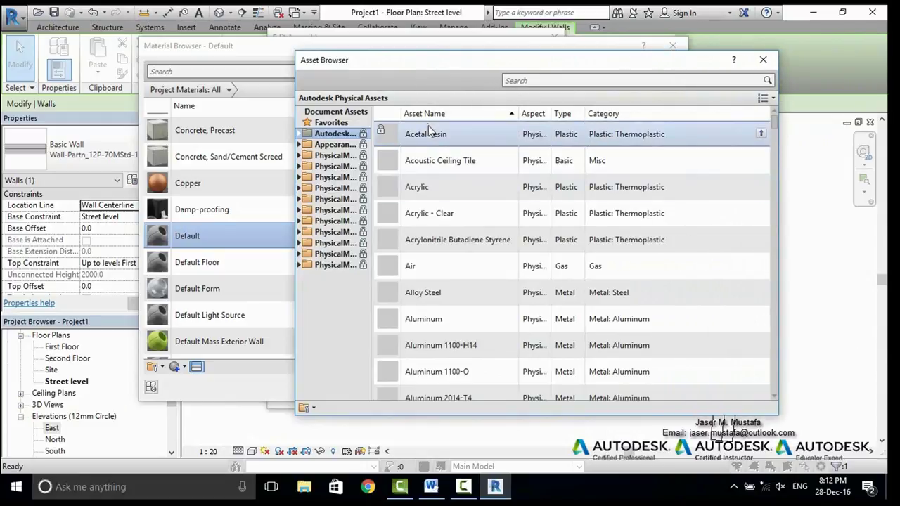
{"action": "left_click_drag", "start_coordinate": [372, 132], "coordinate": [517, 132]}
{"action": "double_click", "coordinate": [390, 134]}
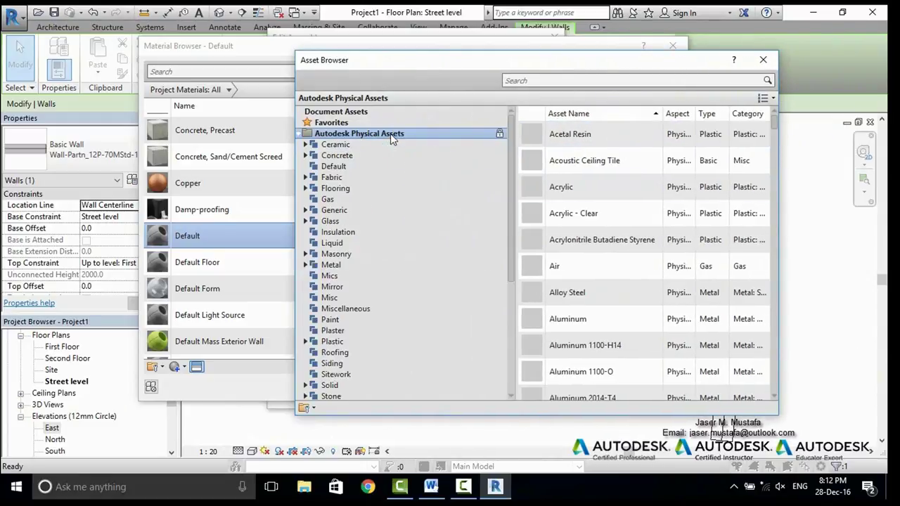
{"action": "double_click", "coordinate": [379, 146]}
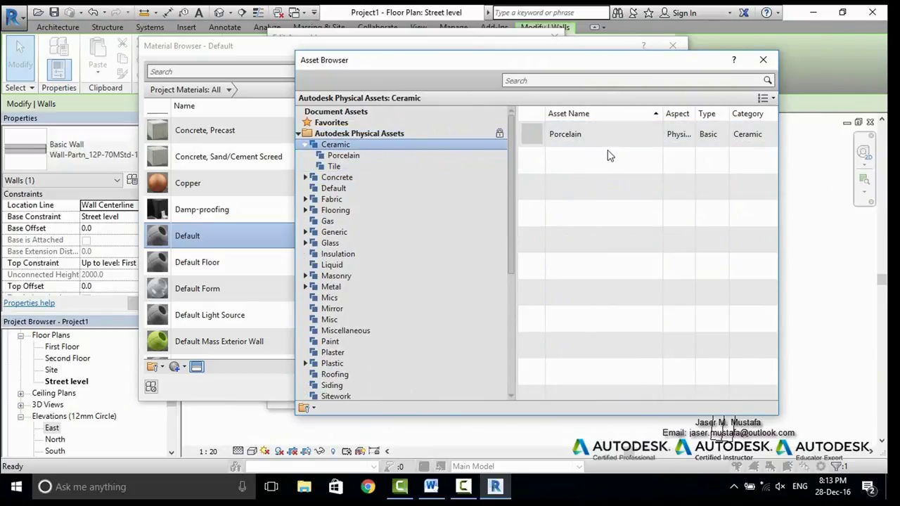
{"action": "left_click", "coordinate": [418, 156]}
{"action": "left_click", "coordinate": [766, 98]}
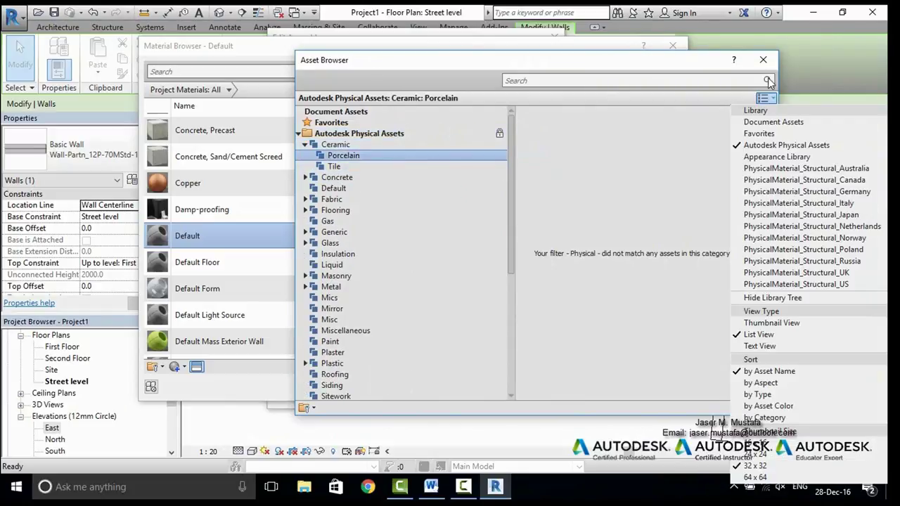
{"action": "left_click", "coordinate": [763, 60]}
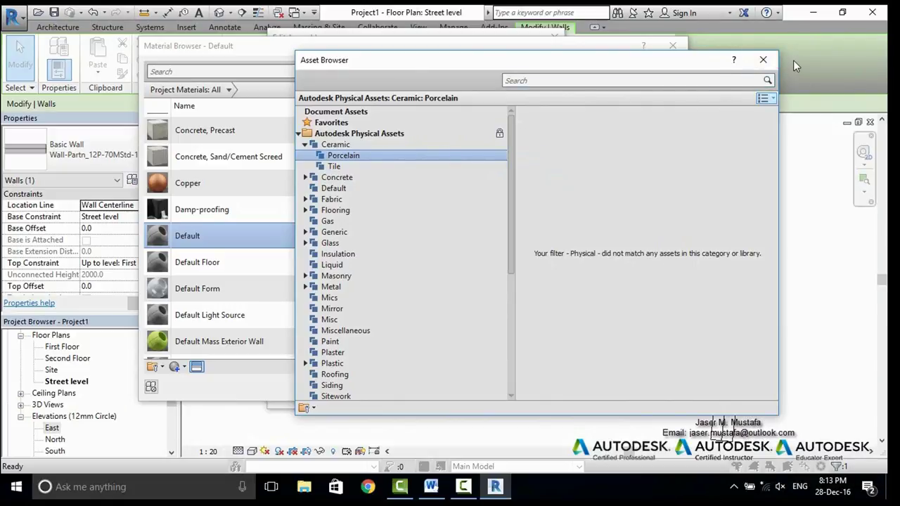
{"action": "left_click", "coordinate": [762, 60]}
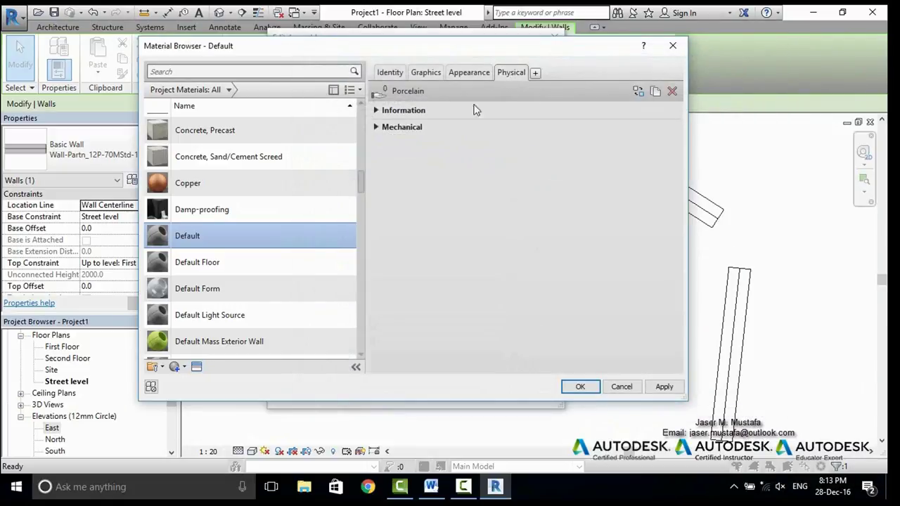
Examine the Porcelain asset's information and mechanical density
{"action": "left_click", "coordinate": [379, 112]}
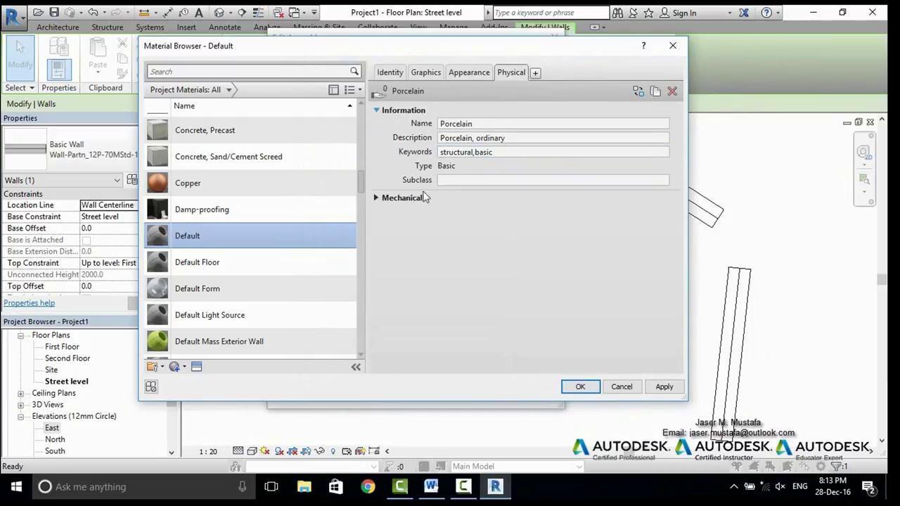
{"action": "left_click", "coordinate": [377, 198]}
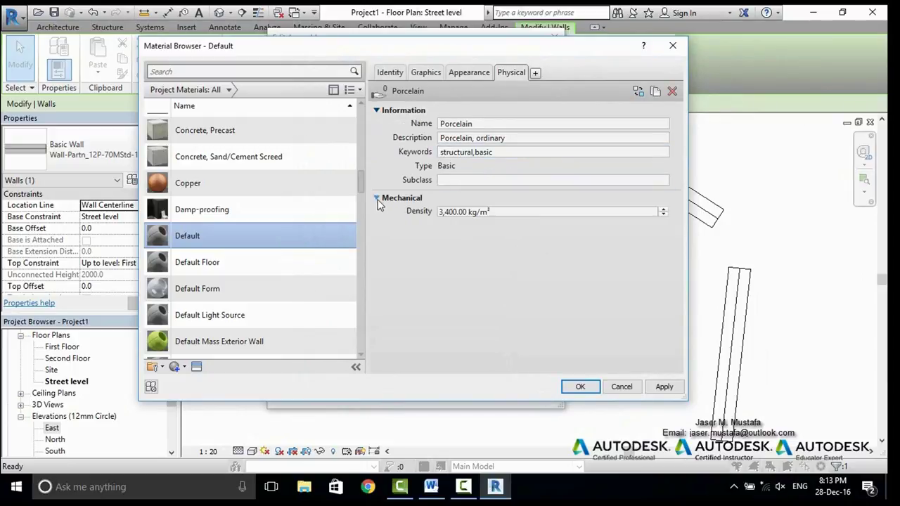
{"action": "left_click", "coordinate": [496, 215]}
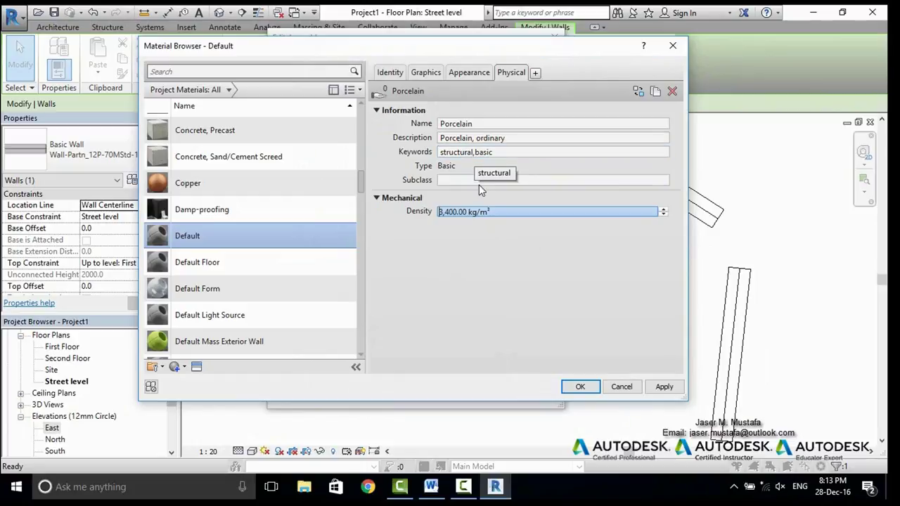
Add the Acoustic Tile(1) Thermal asset to the Default material and review its thermal properties and the material's identity data
{"action": "left_click", "coordinate": [535, 72]}
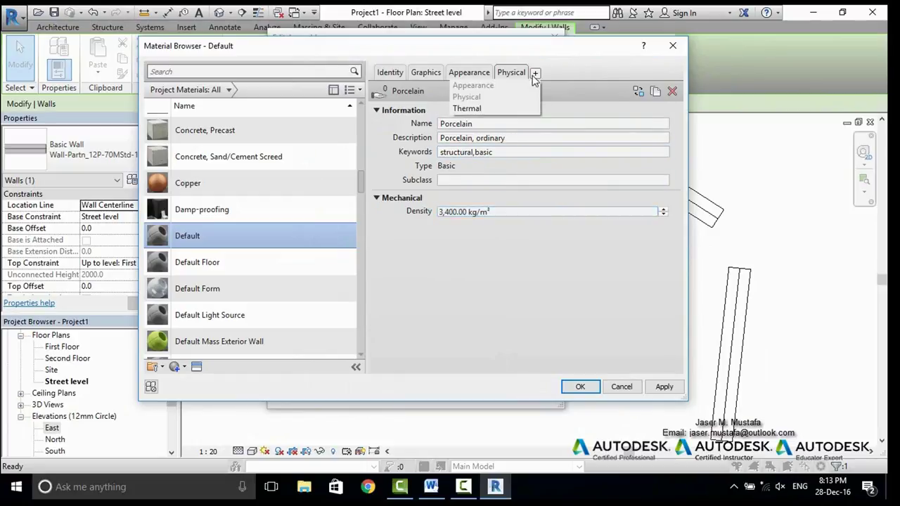
{"action": "left_click", "coordinate": [492, 111]}
{"action": "left_click", "coordinate": [763, 59]}
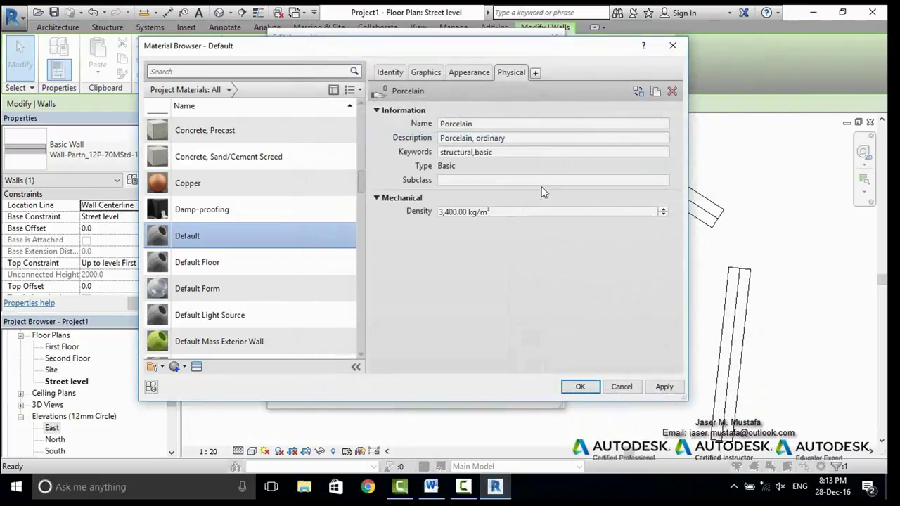
{"action": "left_click", "coordinate": [547, 73]}
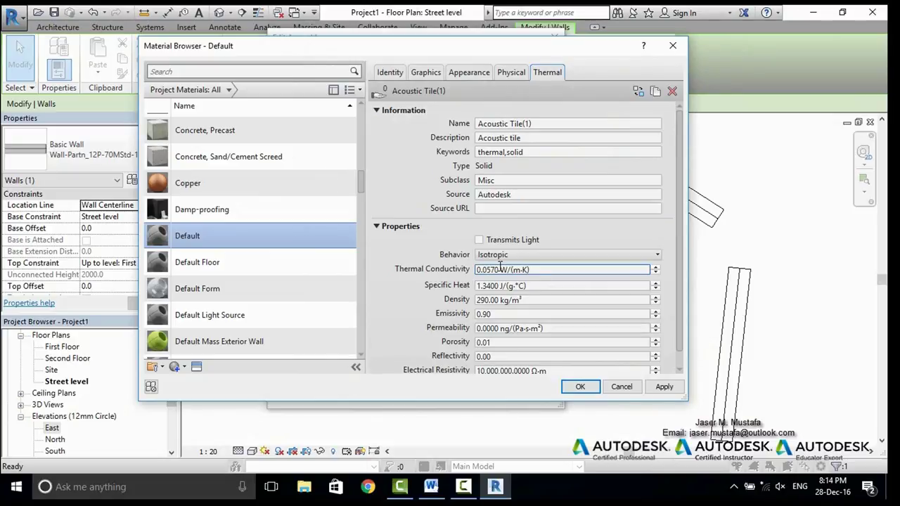
{"action": "scroll", "coordinate": [572, 261], "scroll_direction": "down", "scroll_amount": 2}
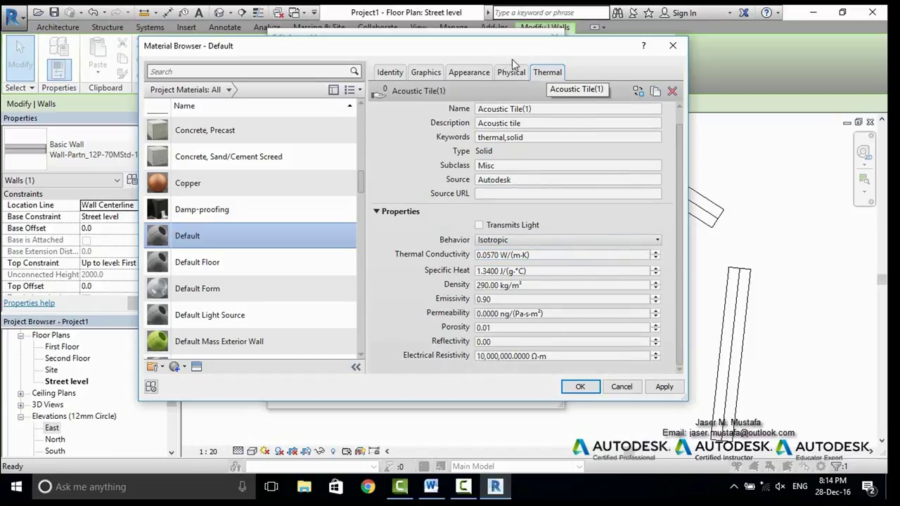
{"action": "left_click", "coordinate": [402, 73]}
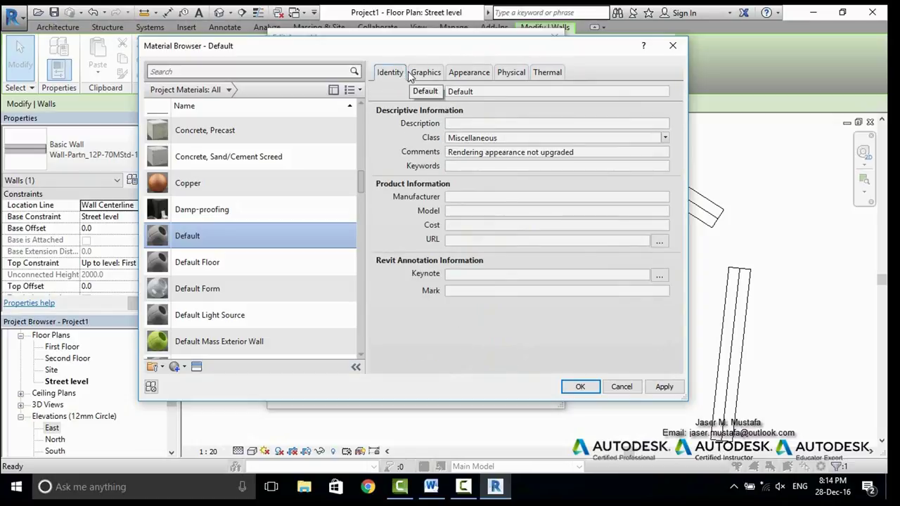
Check the wall layers behind the material dialog and create a new project material for the outermost layer
{"action": "left_click_drag", "start_coordinate": [436, 48], "coordinate": [458, 306]}
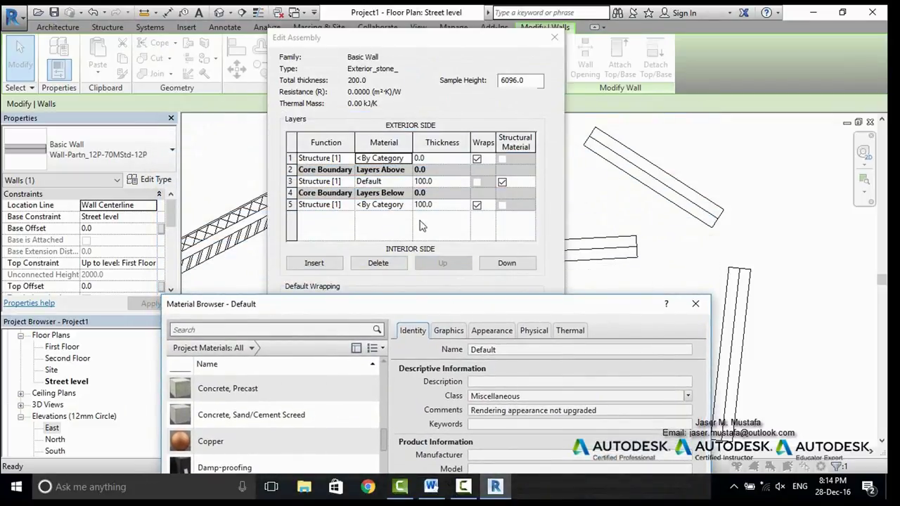
{"action": "left_click_drag", "start_coordinate": [452, 303], "coordinate": [628, 39]}
{"action": "scroll", "coordinate": [506, 112], "scroll_direction": "up", "scroll_amount": 1}
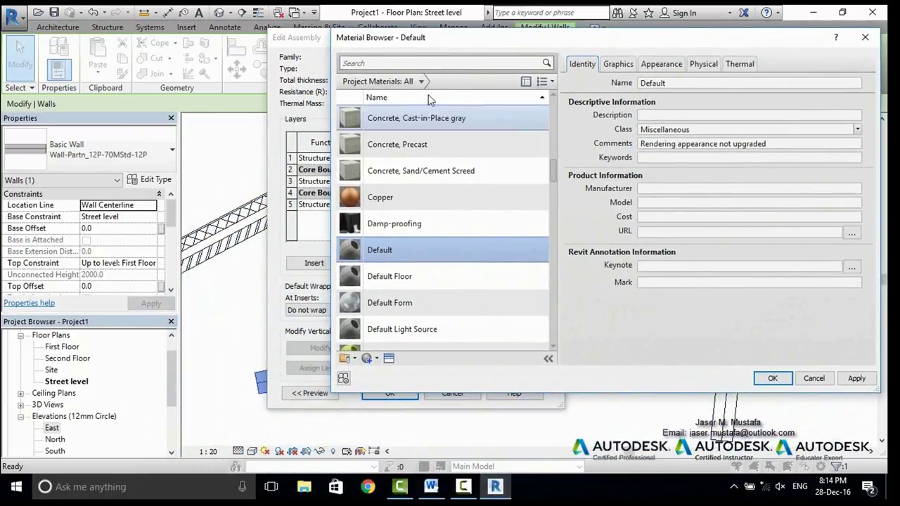
{"action": "scroll", "coordinate": [450, 281], "scroll_direction": "down", "scroll_amount": 1}
{"action": "scroll", "coordinate": [422, 211], "scroll_direction": "up", "scroll_amount": 1}
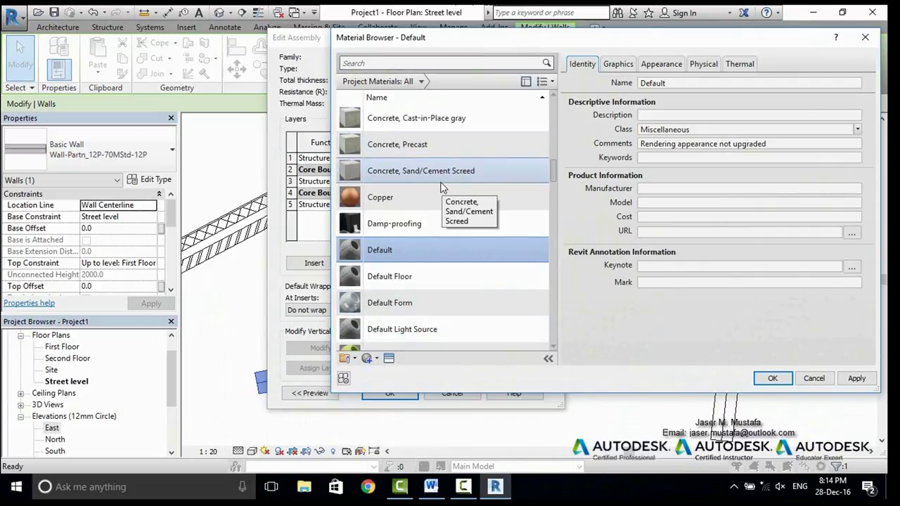
{"action": "scroll", "coordinate": [427, 286], "scroll_direction": "down", "scroll_amount": 1}
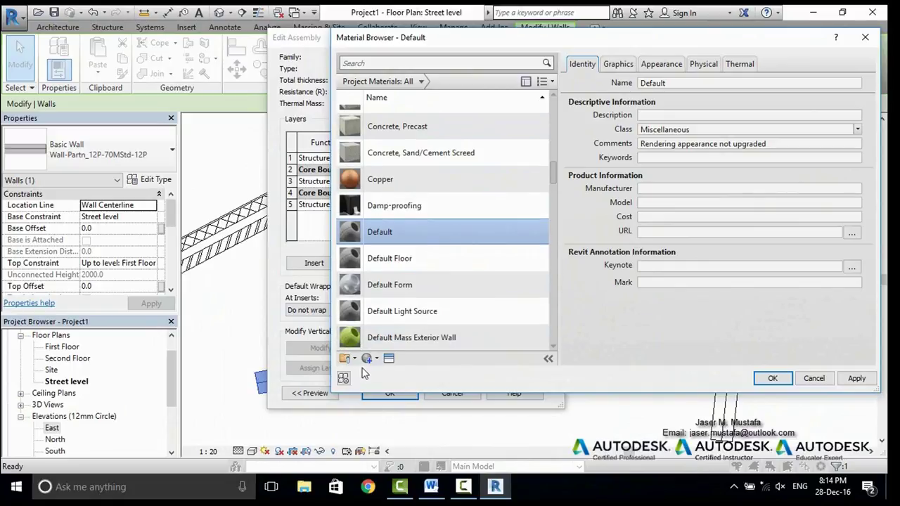
{"action": "left_click", "coordinate": [369, 357]}
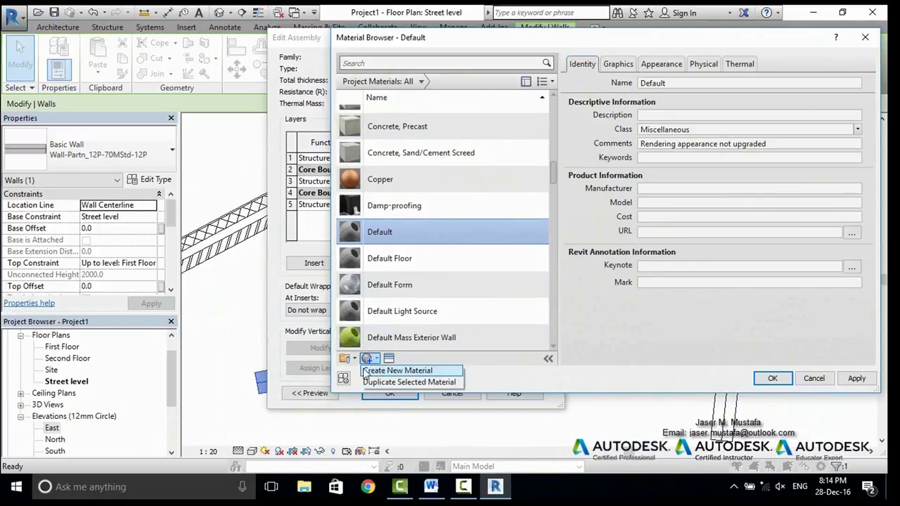
{"action": "left_click", "coordinate": [404, 373]}
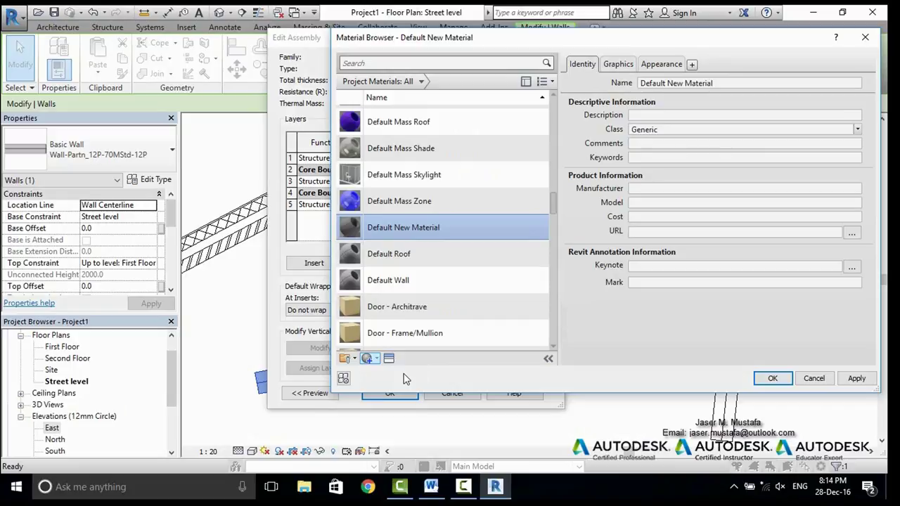
{"action": "scroll", "coordinate": [382, 225], "scroll_direction": "down", "scroll_amount": 1}
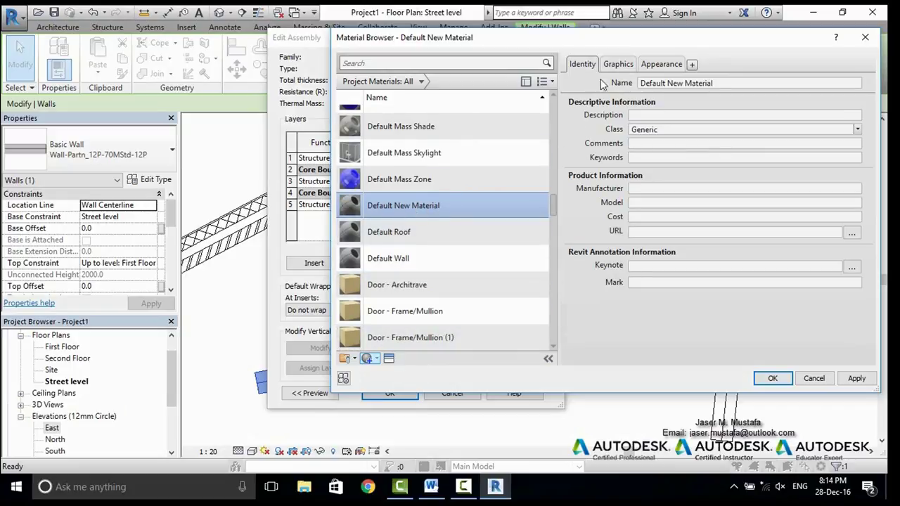
Try to rename the new material as Plaster
{"action": "left_click", "coordinate": [640, 83]}
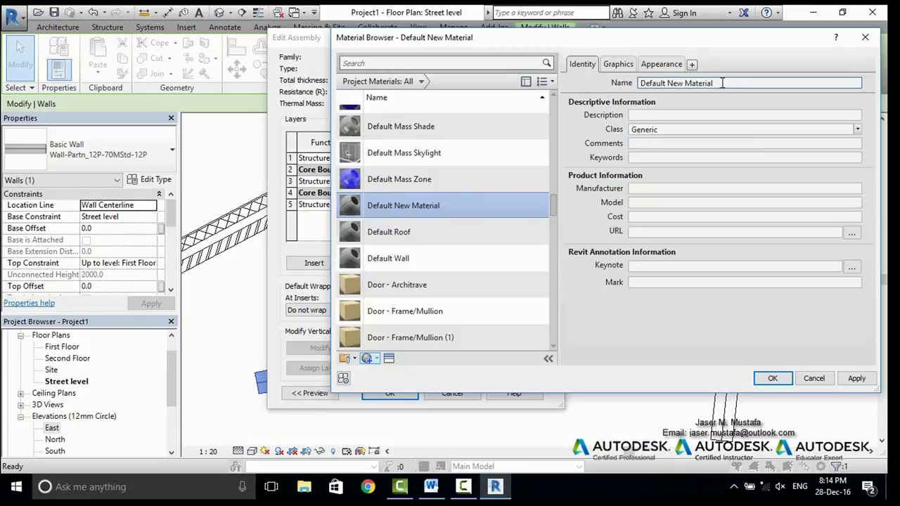
{"action": "left_click_drag", "start_coordinate": [640, 83], "coordinate": [742, 80]}
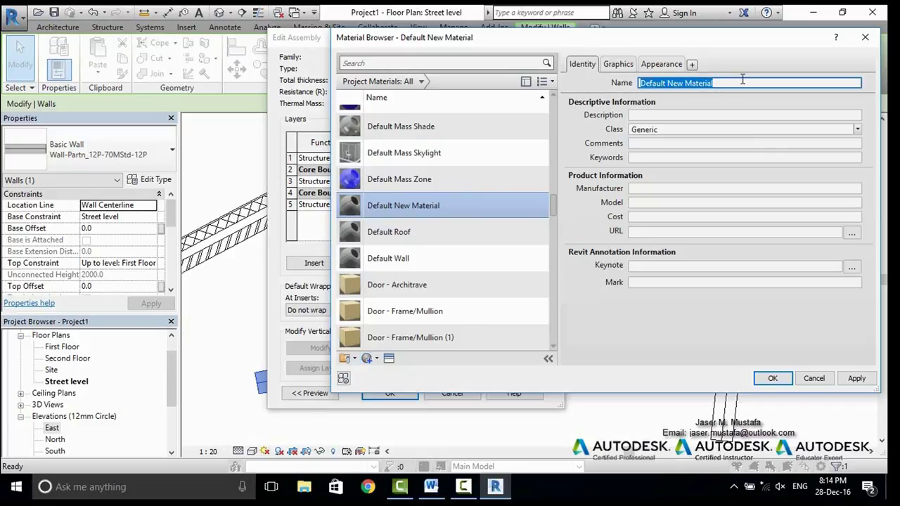
{"action": "type", "text": "Plaster"}
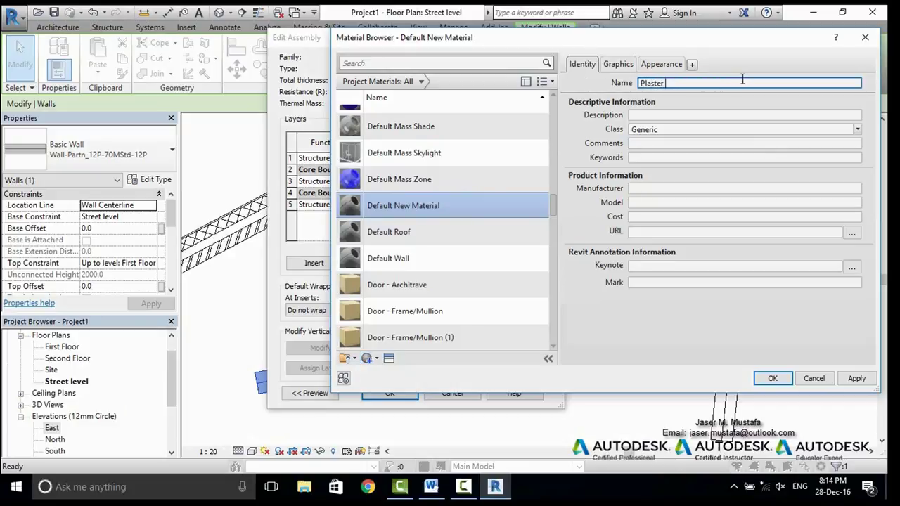
{"action": "left_click", "coordinate": [659, 116]}
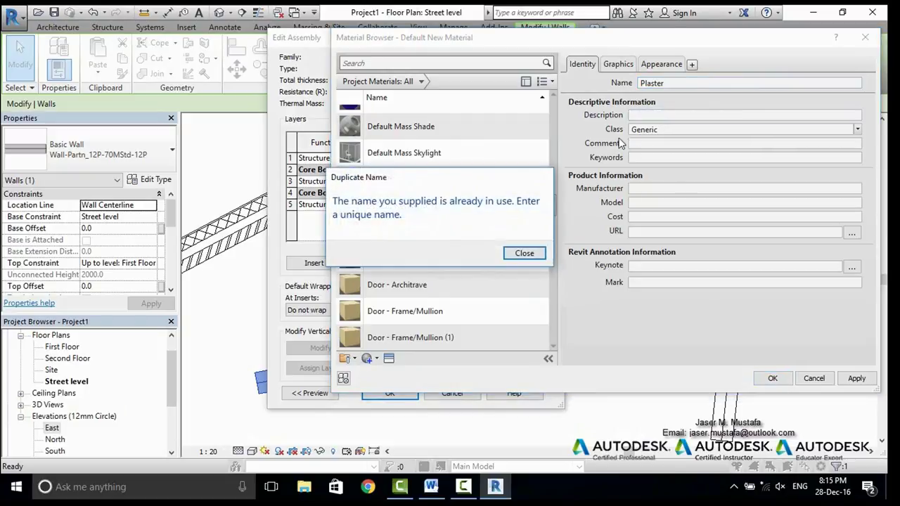
{"action": "left_click", "coordinate": [538, 255]}
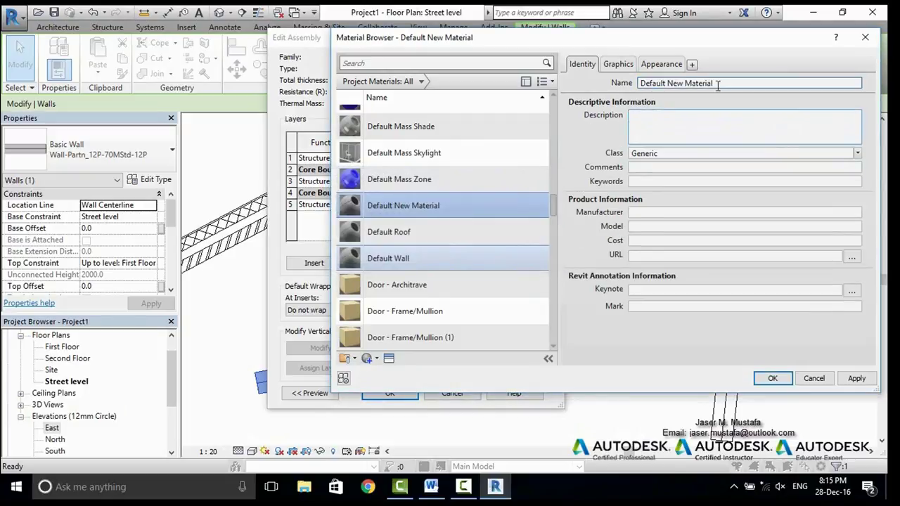
Rename the new material as Plaster-Ext and set its class to Concrete
{"action": "type", "text": "Pl"}
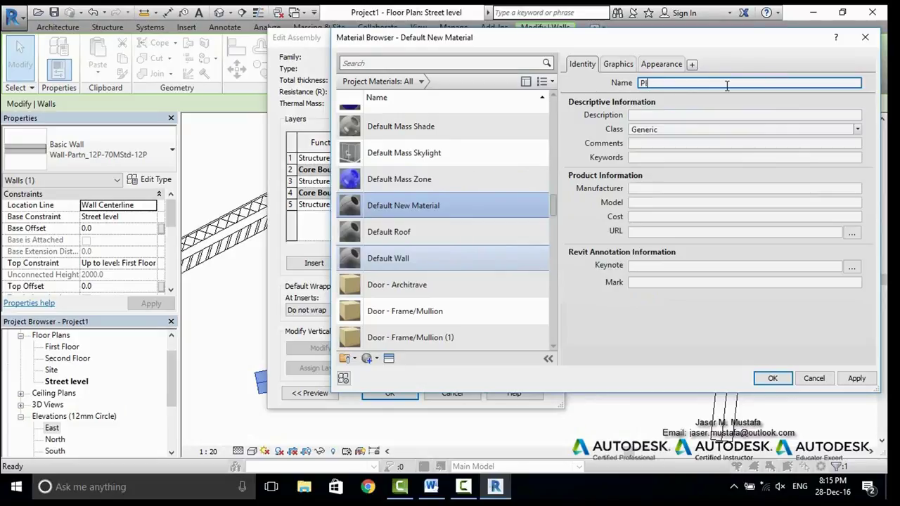
{"action": "type", "text": "aster-Ext"}
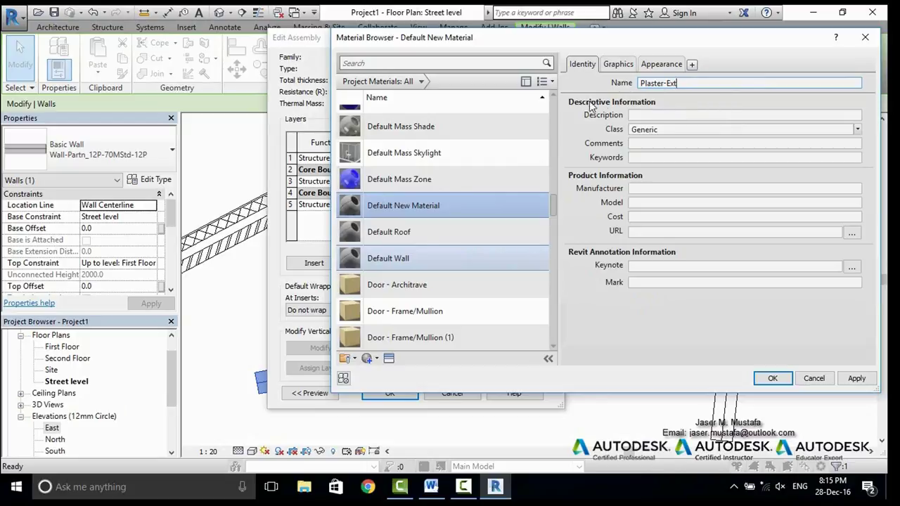
{"action": "key", "text": "Return"}
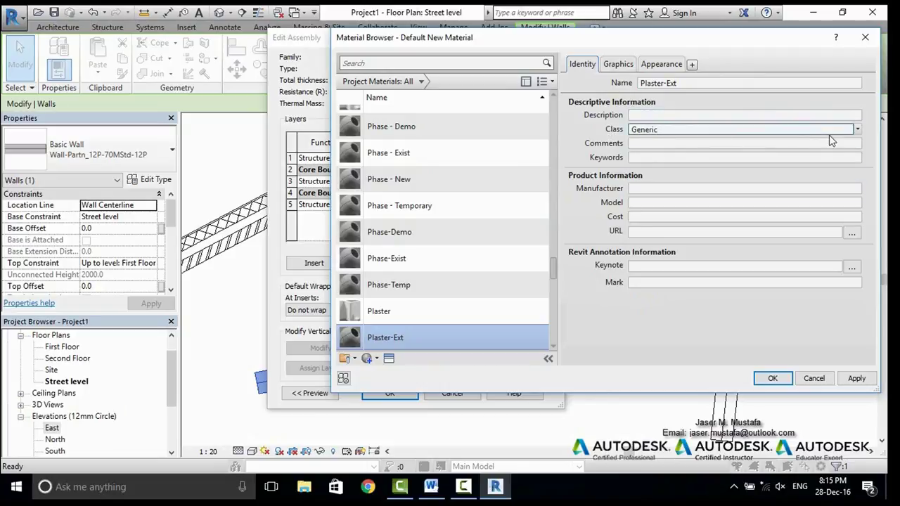
{"action": "left_click", "coordinate": [857, 129]}
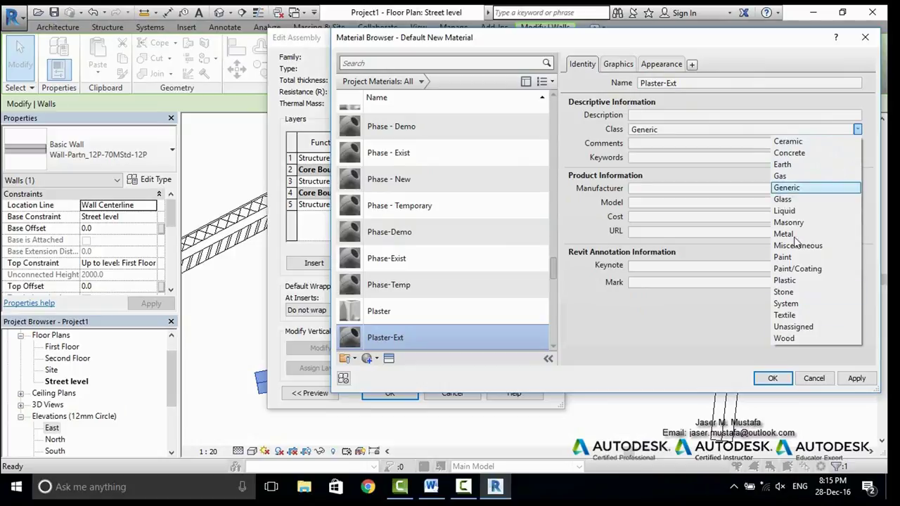
{"action": "left_click", "coordinate": [788, 152]}
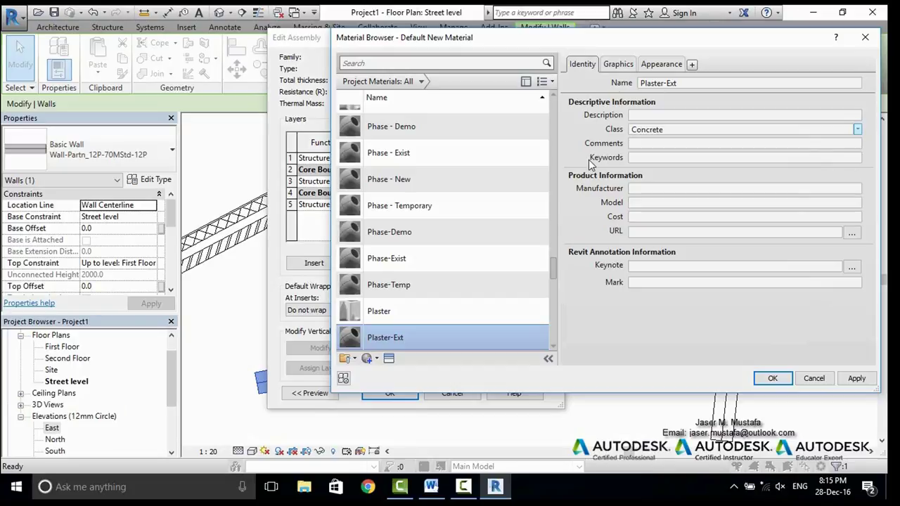
Review the Plaster-Ext material's keywords and its manufacturer, model, cost and URL fields
{"action": "left_click", "coordinate": [640, 159]}
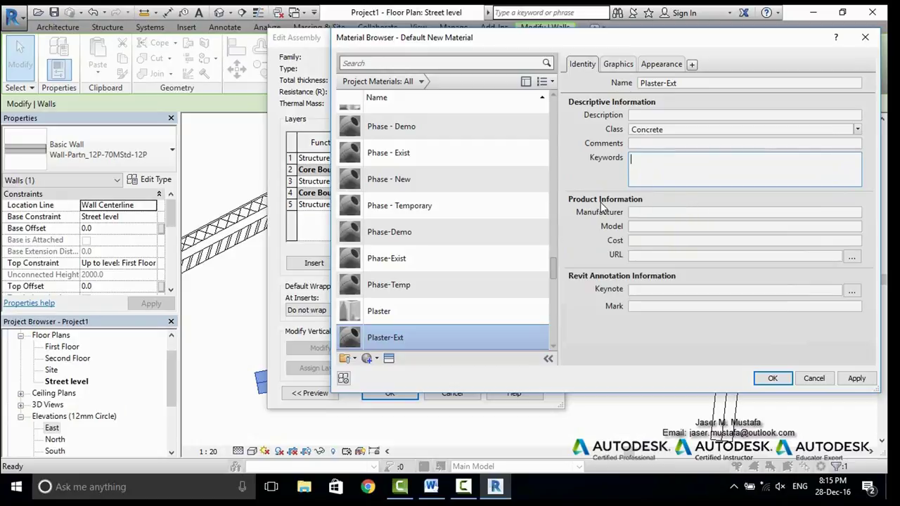
{"action": "left_click", "coordinate": [668, 225]}
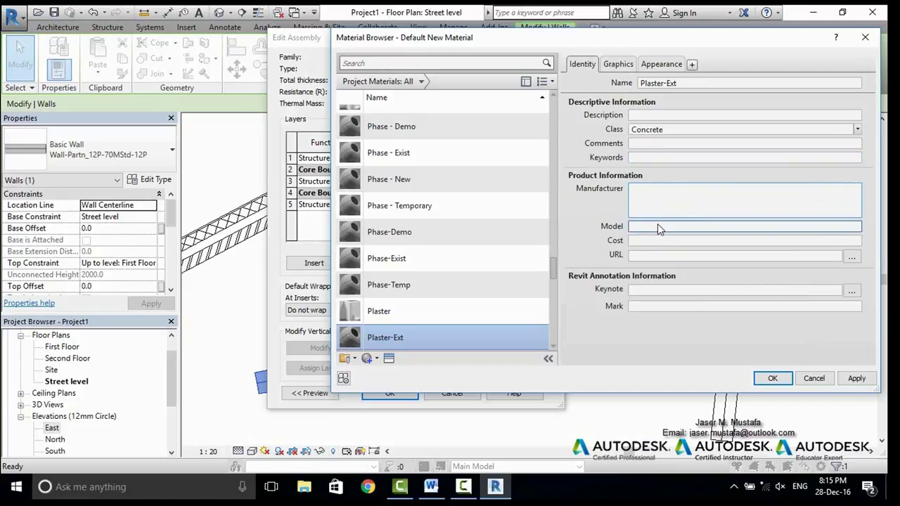
{"action": "left_click", "coordinate": [657, 224]}
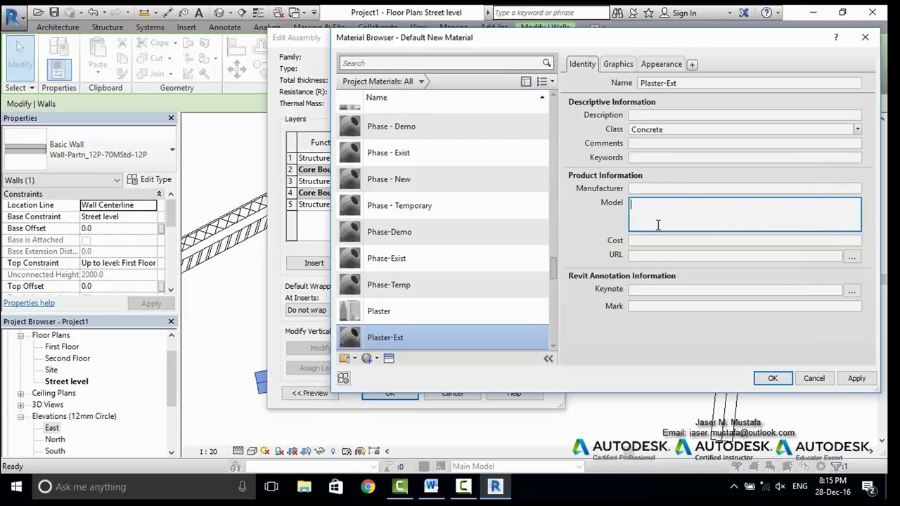
{"action": "left_click", "coordinate": [637, 256]}
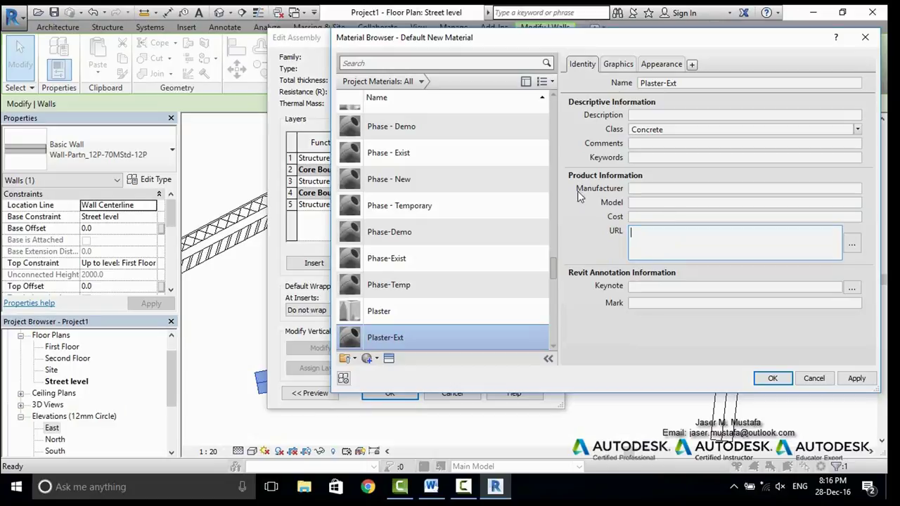
{"action": "left_click", "coordinate": [635, 240]}
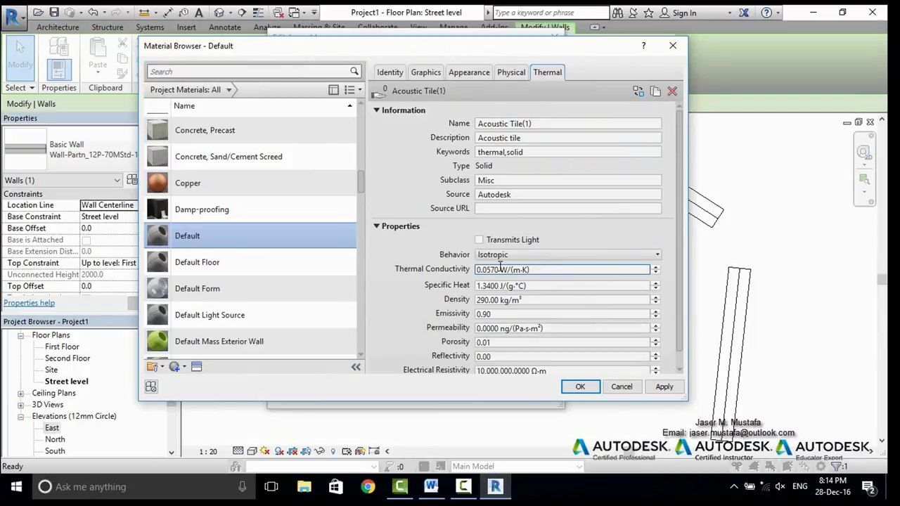
Review the Default material's thermal properties and identity data, and look at the wall layers behind the dialog
{"action": "scroll", "coordinate": [450, 184], "scroll_direction": "down", "scroll_amount": 1}
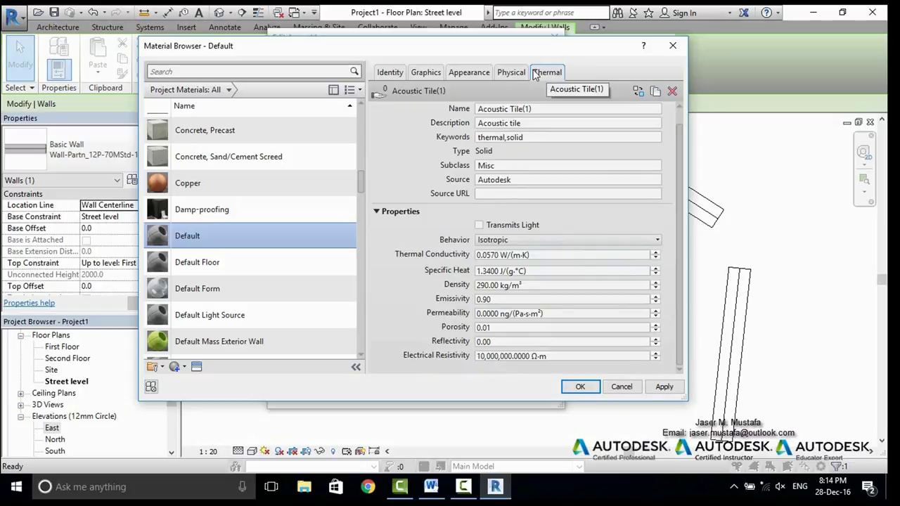
{"action": "left_click", "coordinate": [405, 73]}
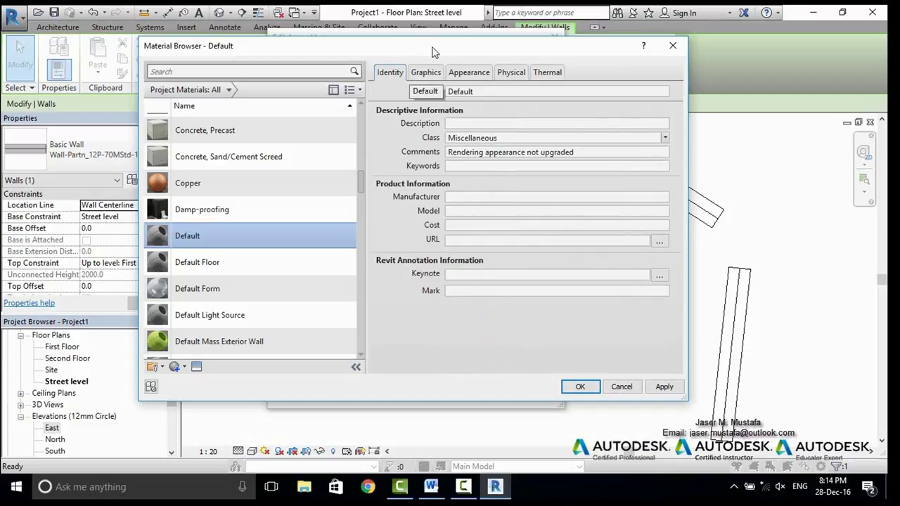
{"action": "left_click_drag", "start_coordinate": [435, 49], "coordinate": [458, 308]}
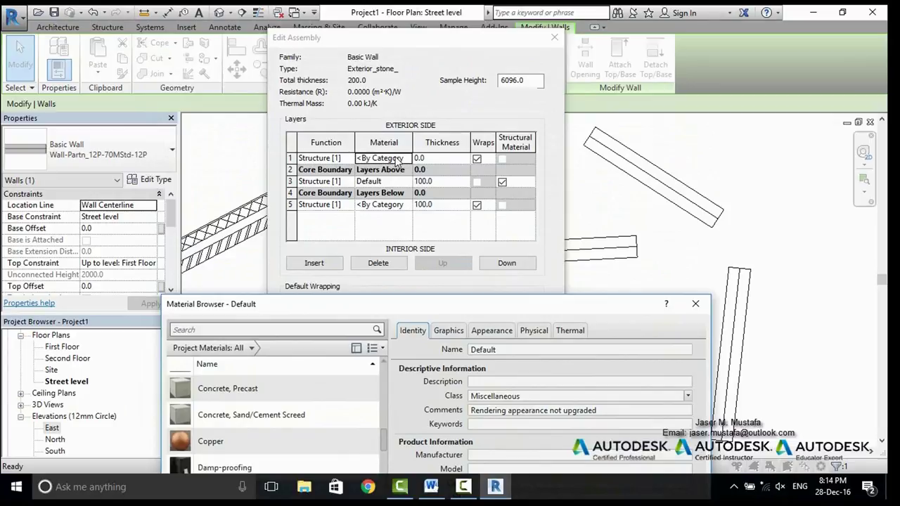
{"action": "left_click_drag", "start_coordinate": [453, 307], "coordinate": [623, 40]}
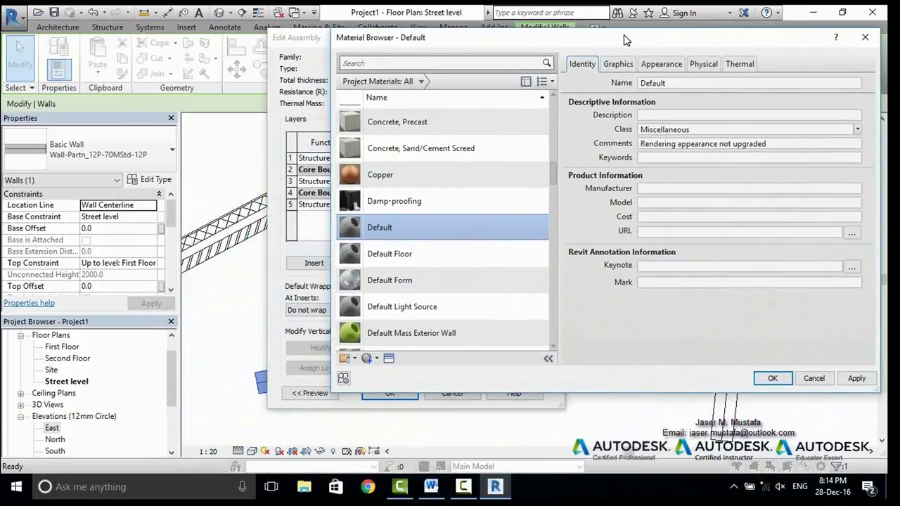
Look through the project materials near Default and create a new material
{"action": "scroll", "coordinate": [504, 110], "scroll_direction": "up", "scroll_amount": 1}
{"action": "scroll", "coordinate": [484, 340], "scroll_direction": "down", "scroll_amount": 1}
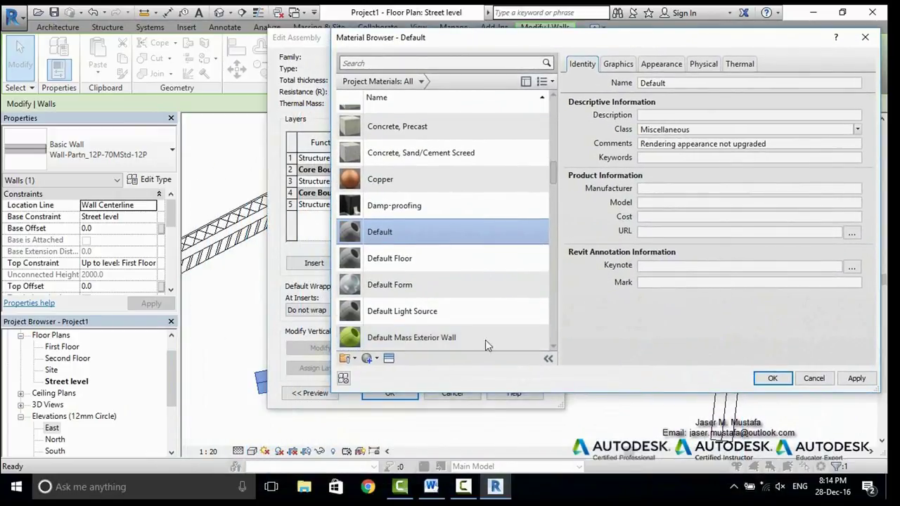
{"action": "scroll", "coordinate": [450, 211], "scroll_direction": "up", "scroll_amount": 1}
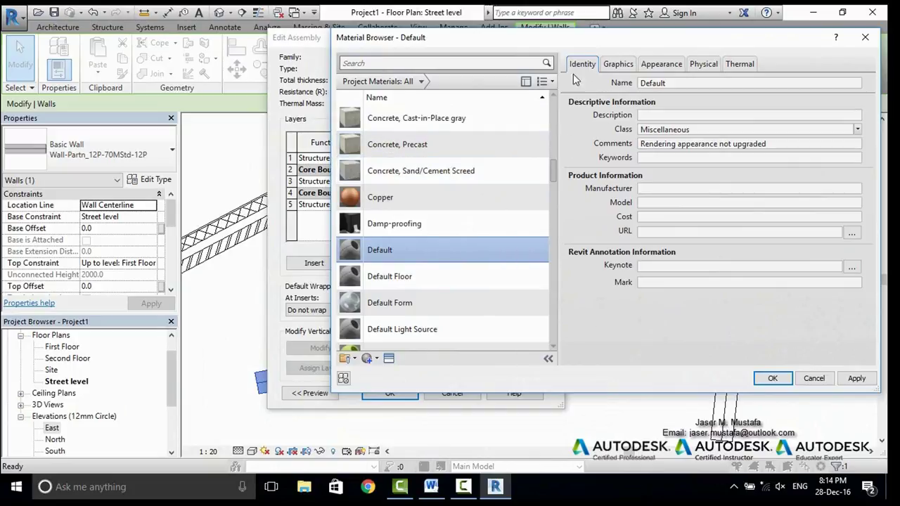
{"action": "scroll", "coordinate": [433, 285], "scroll_direction": "down", "scroll_amount": 1}
{"action": "left_click", "coordinate": [367, 358]}
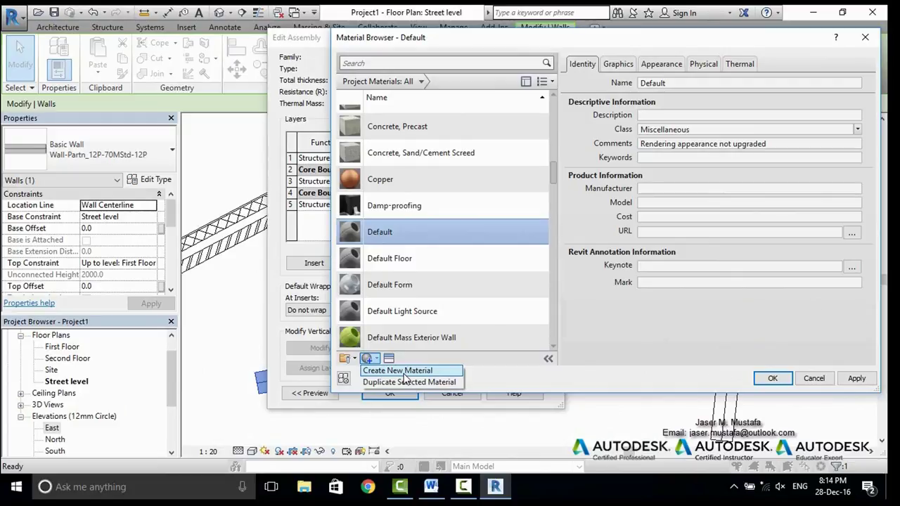
{"action": "left_click", "coordinate": [398, 370]}
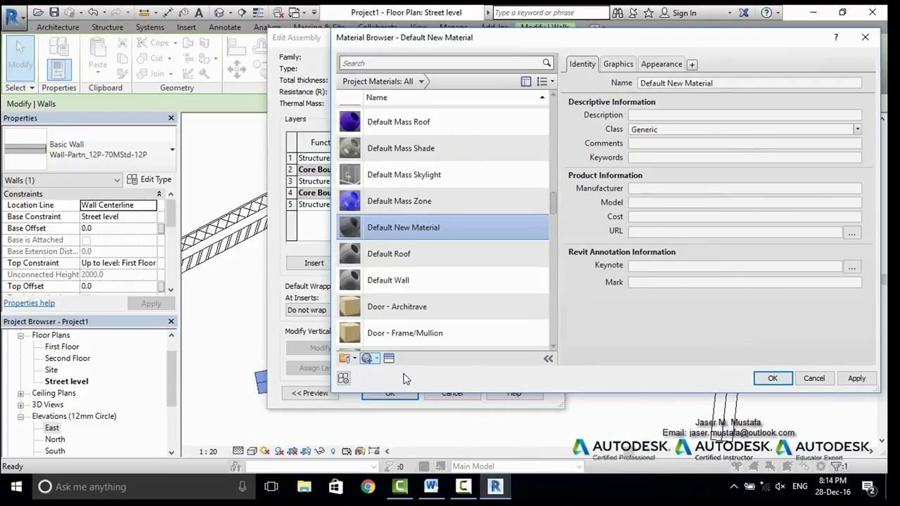
{"action": "scroll", "coordinate": [409, 295], "scroll_direction": "down", "scroll_amount": 1}
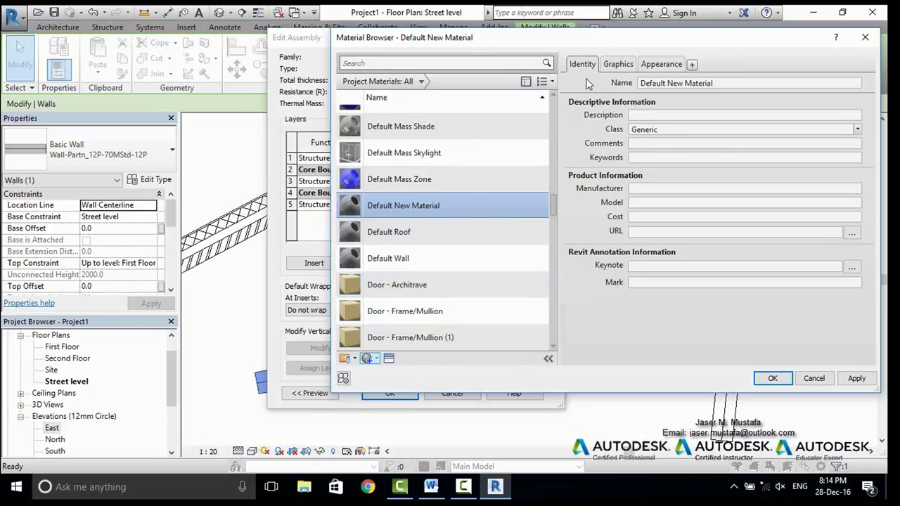
Try to rename the new material as Plaster
{"action": "left_click", "coordinate": [709, 82]}
{"action": "left_click_drag", "start_coordinate": [709, 82], "coordinate": [742, 80]}
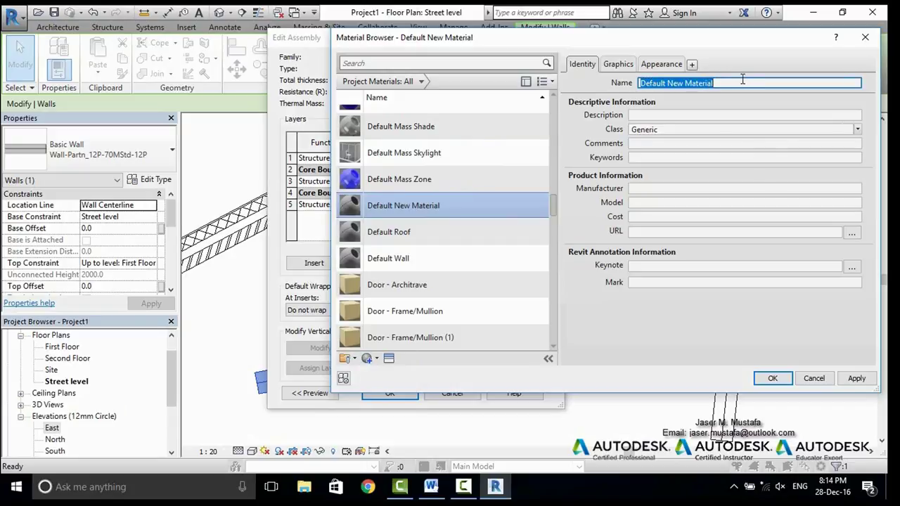
{"action": "type", "text": "Plaster"}
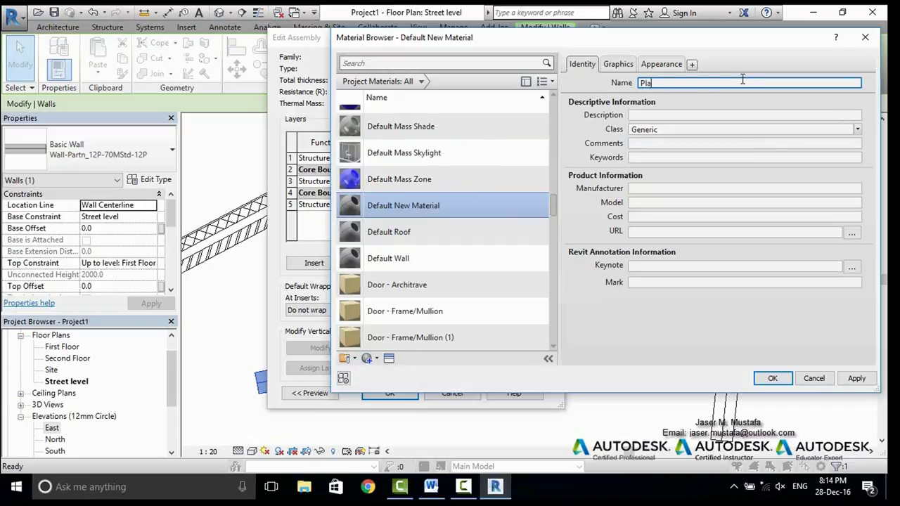
{"action": "left_click", "coordinate": [661, 118]}
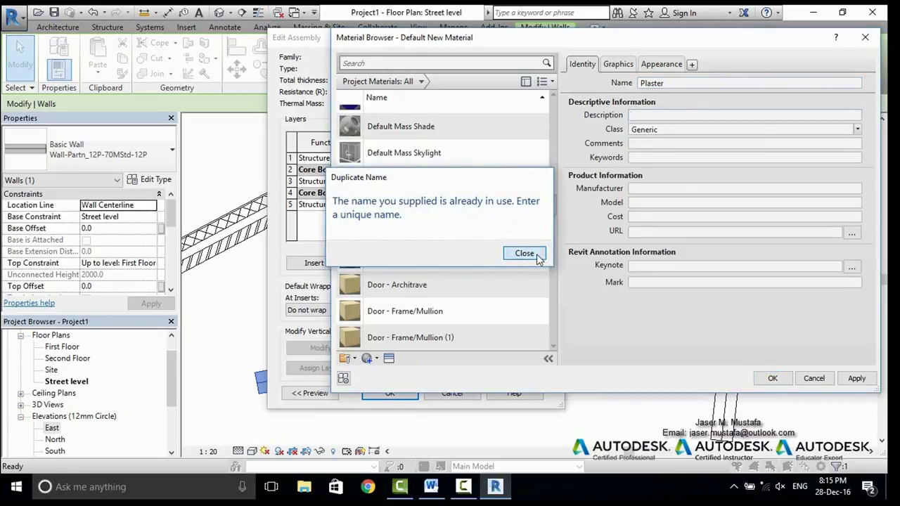
{"action": "left_click", "coordinate": [524, 253]}
Rename the new material as Plaster-Ext and set its class to Concrete
{"action": "left_click", "coordinate": [721, 82]}
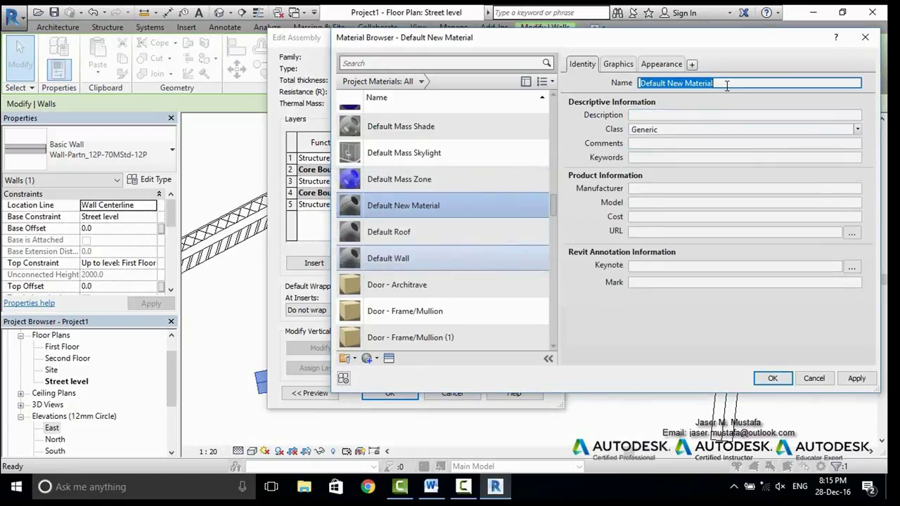
{"action": "type", "text": "Plaster"}
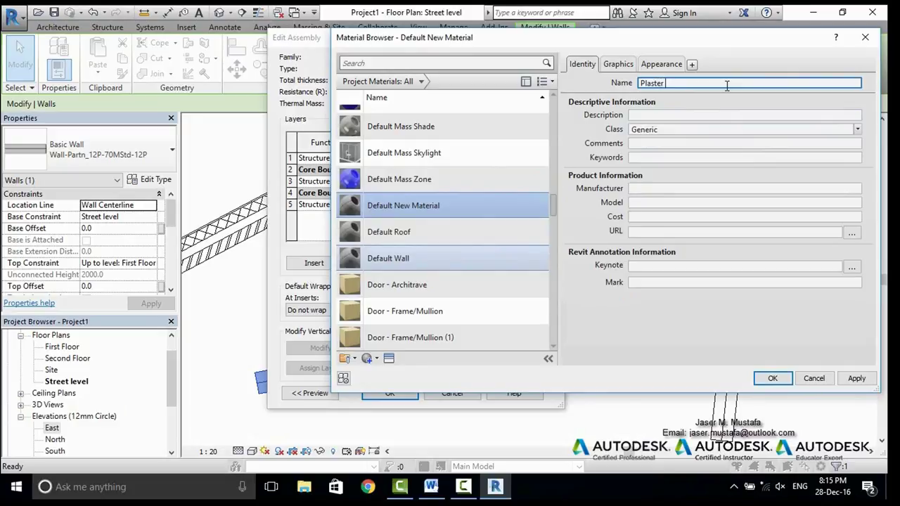
{"action": "type", "text": "-En"}
{"action": "key", "text": "BackSpace"}
{"action": "type", "text": "xt"}
{"action": "key", "text": "Return"}
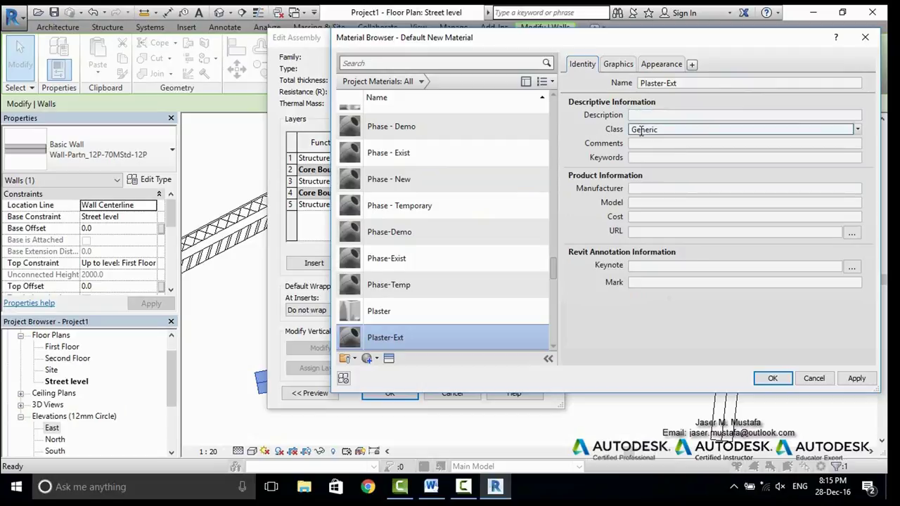
{"action": "left_click", "coordinate": [857, 130]}
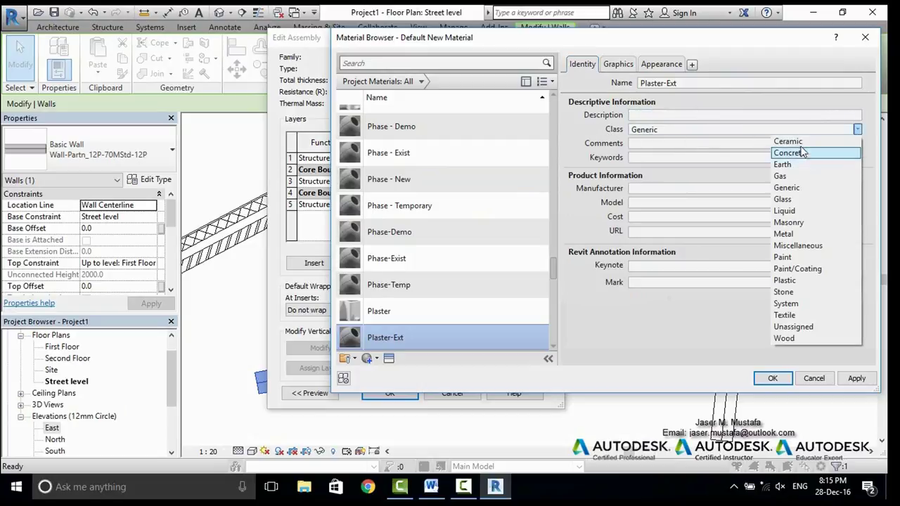
{"action": "left_click", "coordinate": [787, 156]}
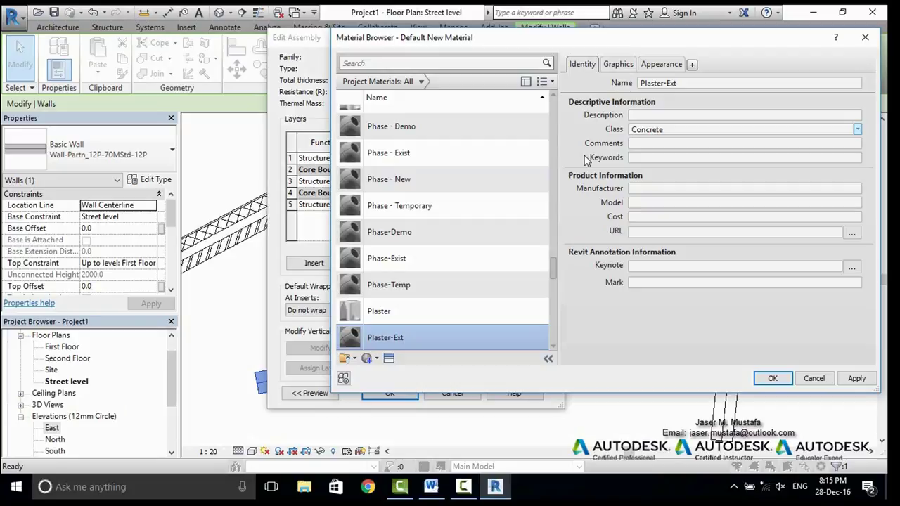
Review the Plaster-Ext material's keywords and product information fields, along with its graphics and appearance settings
{"action": "left_click", "coordinate": [638, 145]}
{"action": "left_click", "coordinate": [645, 181]}
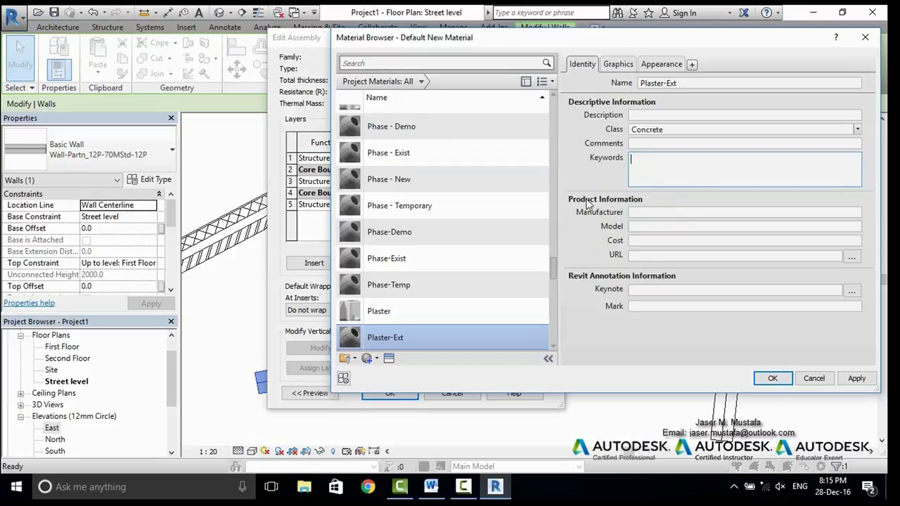
{"action": "left_click", "coordinate": [668, 217]}
{"action": "left_click", "coordinate": [657, 224]}
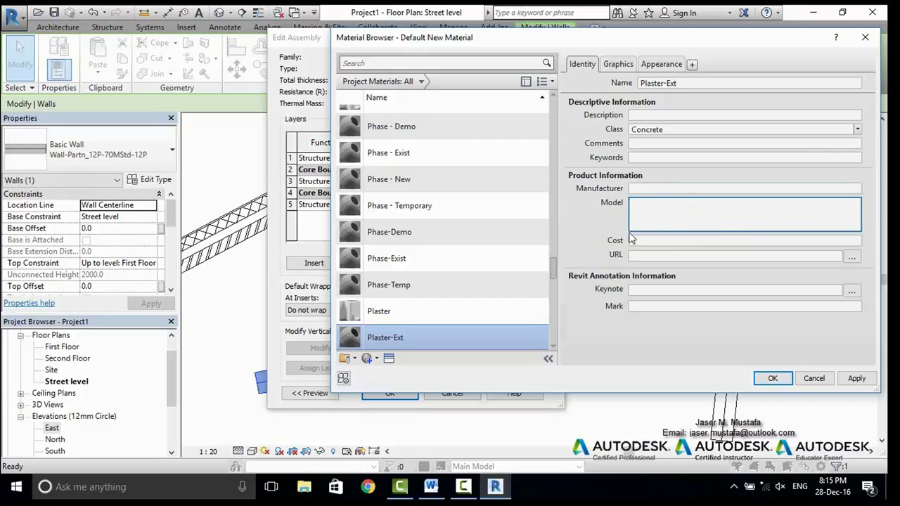
{"action": "left_click", "coordinate": [638, 256]}
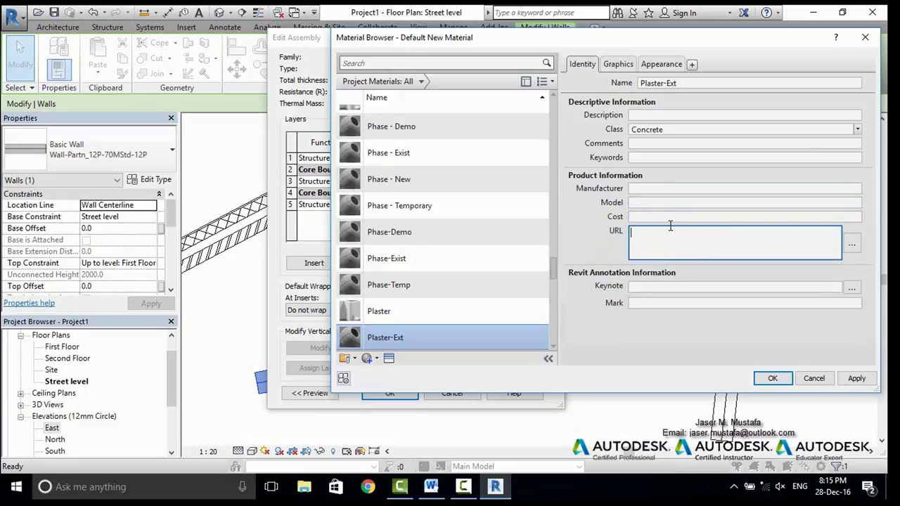
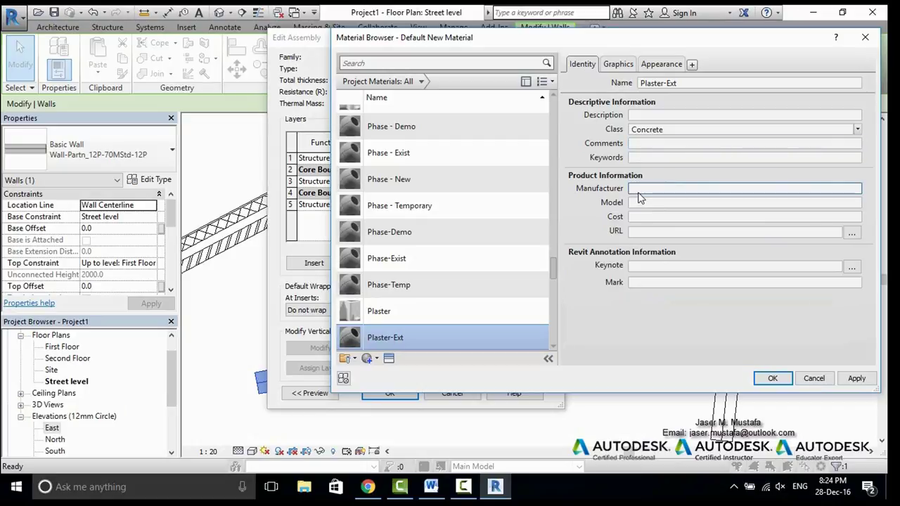
{"action": "left_click", "coordinate": [617, 65]}
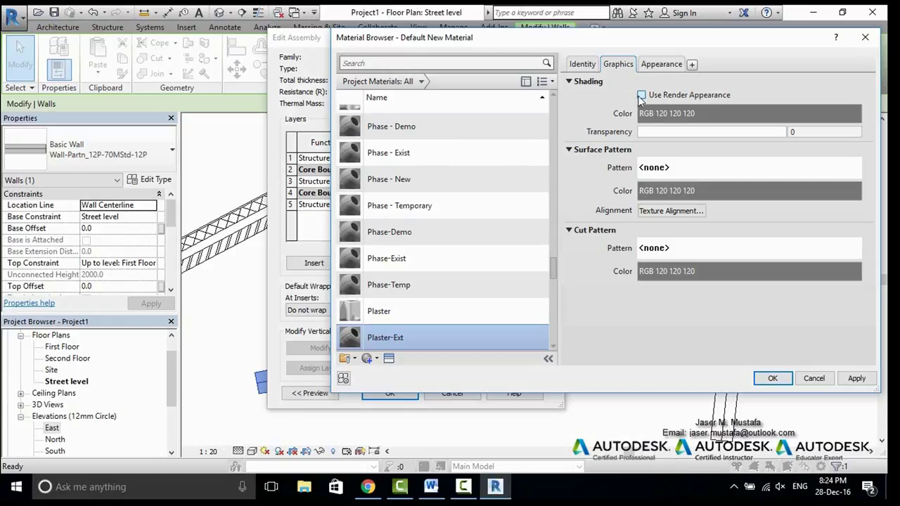
{"action": "left_click", "coordinate": [661, 63]}
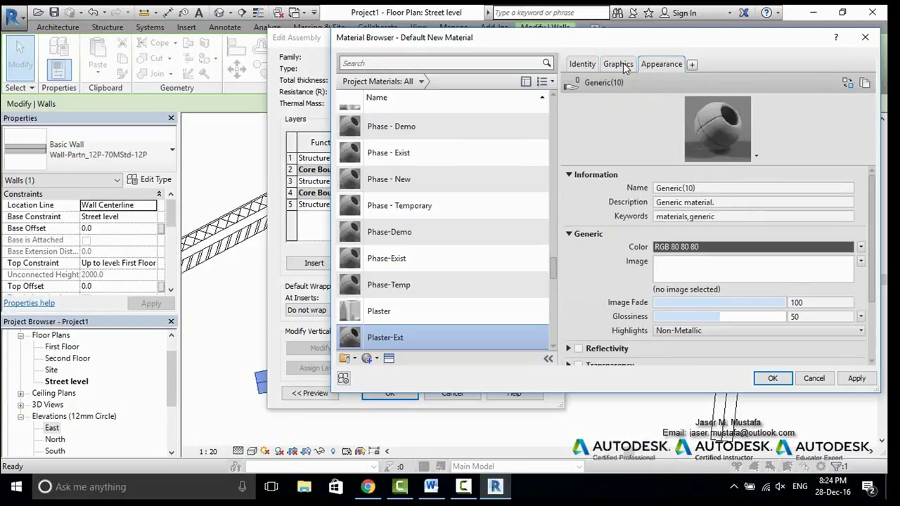
Set the cut pattern of the Plaster-Ext material to the Concrete drafting pattern
{"action": "left_click", "coordinate": [618, 64]}
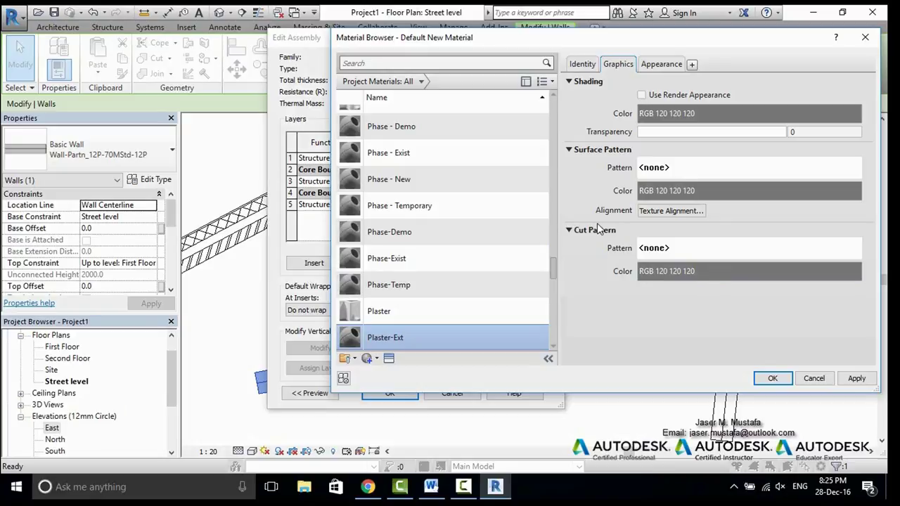
{"action": "left_click_drag", "start_coordinate": [598, 37], "coordinate": [543, 44]}
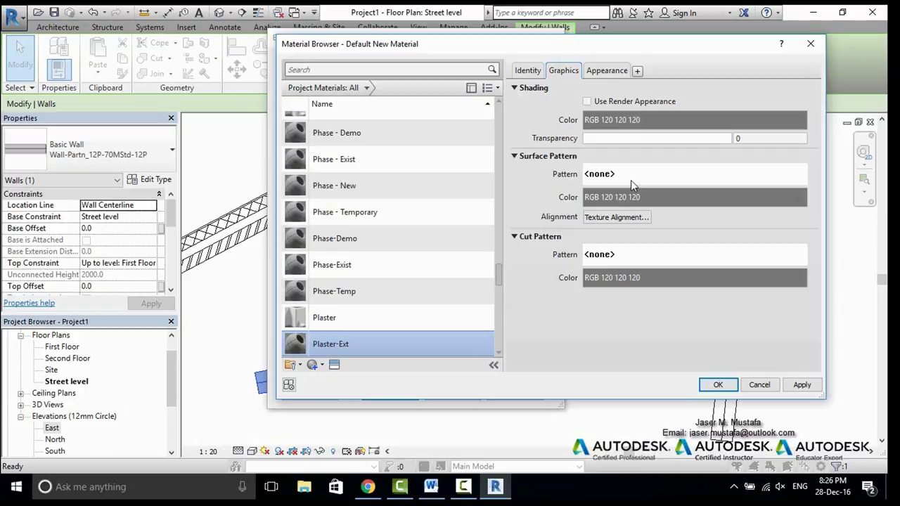
{"action": "left_click", "coordinate": [630, 258]}
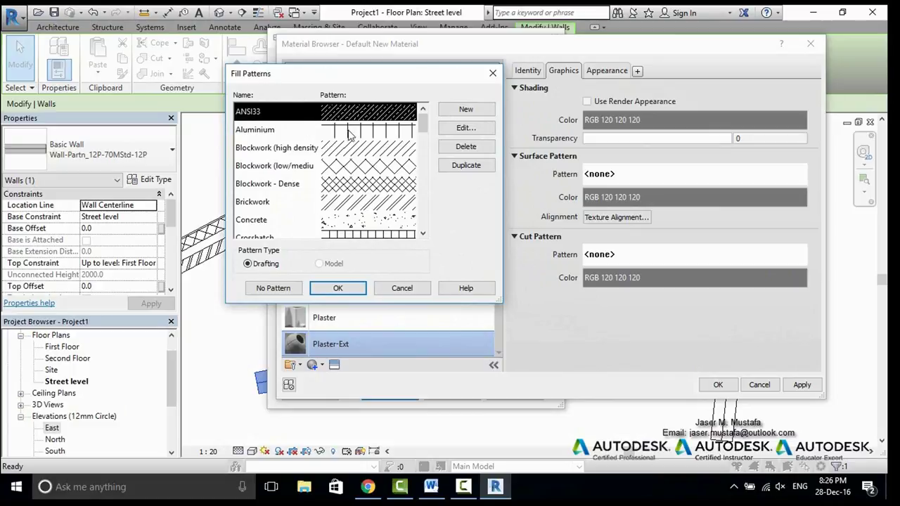
{"action": "scroll", "coordinate": [295, 155], "scroll_direction": "down", "scroll_amount": 2}
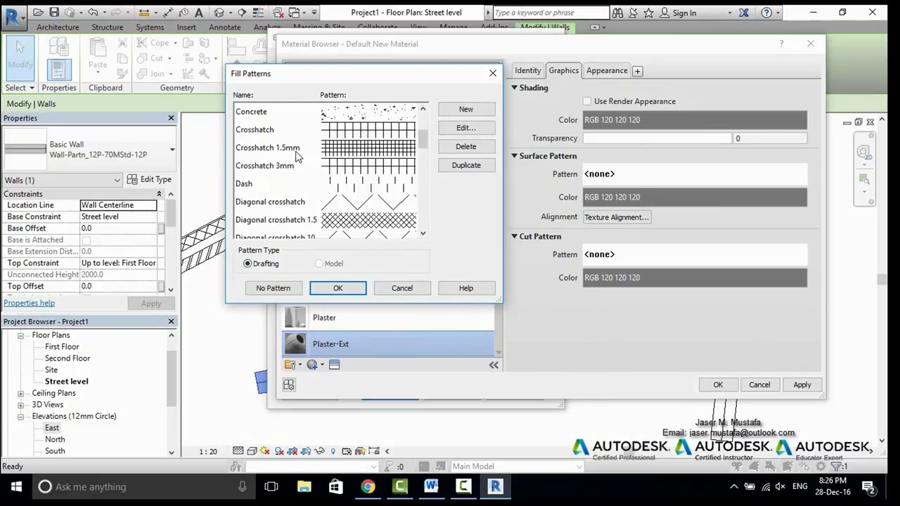
{"action": "scroll", "coordinate": [295, 154], "scroll_direction": "down", "scroll_amount": 8}
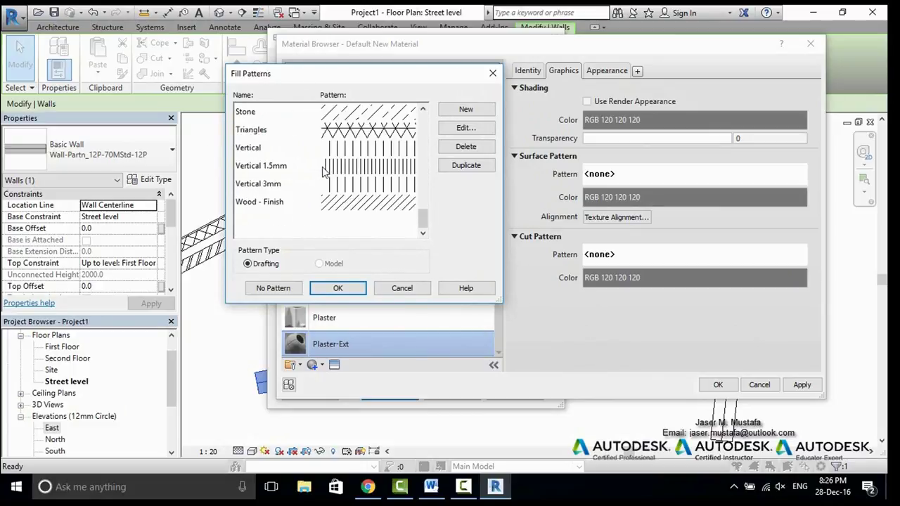
{"action": "scroll", "coordinate": [327, 172], "scroll_direction": "up", "scroll_amount": 6}
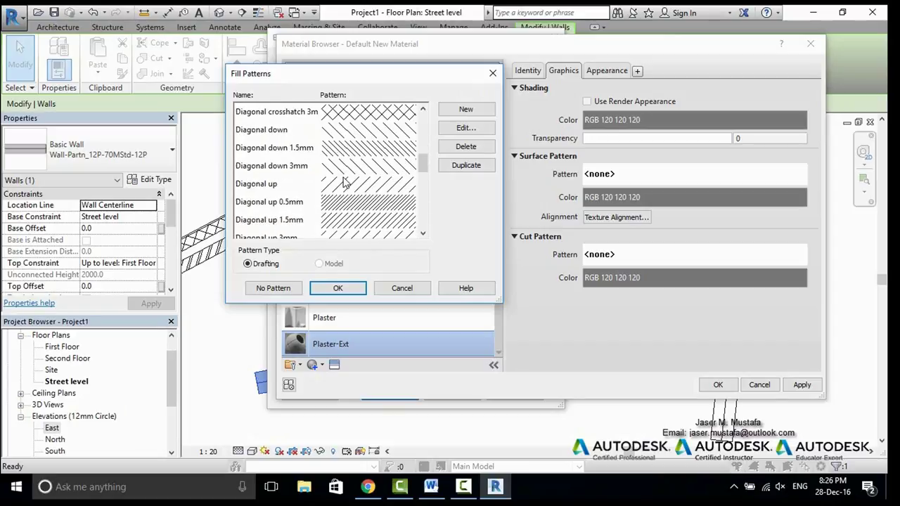
{"action": "scroll", "coordinate": [355, 201], "scroll_direction": "up", "scroll_amount": 4}
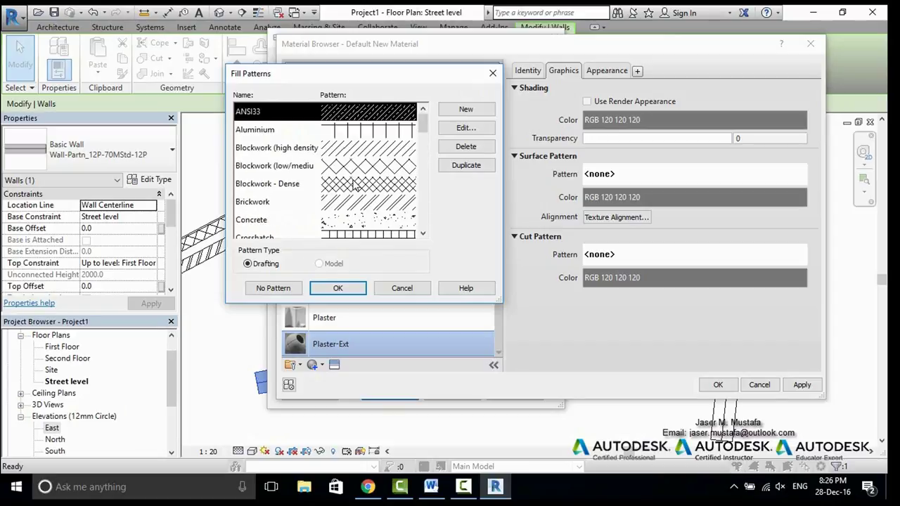
{"action": "left_click", "coordinate": [360, 224]}
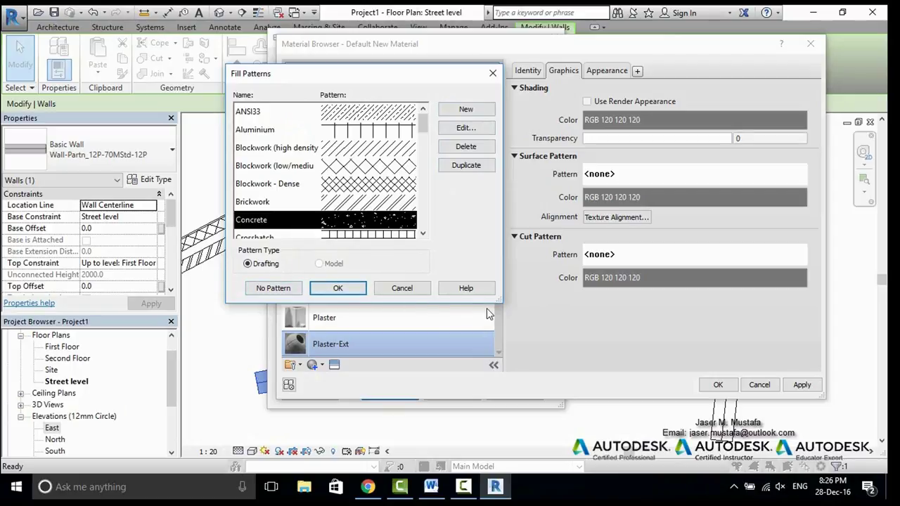
{"action": "left_click", "coordinate": [337, 286]}
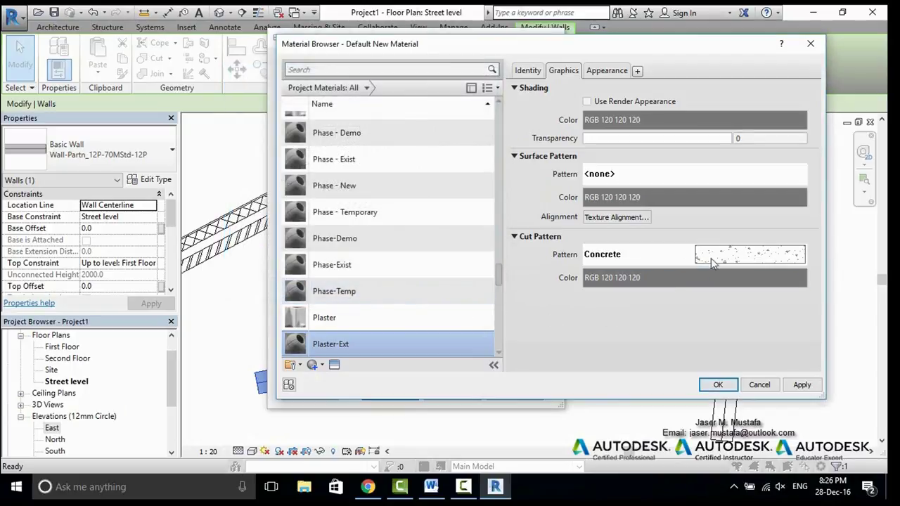
Change the cut pattern color of Plaster-Ext to black, RGB 0 0 0
{"action": "left_click", "coordinate": [636, 276]}
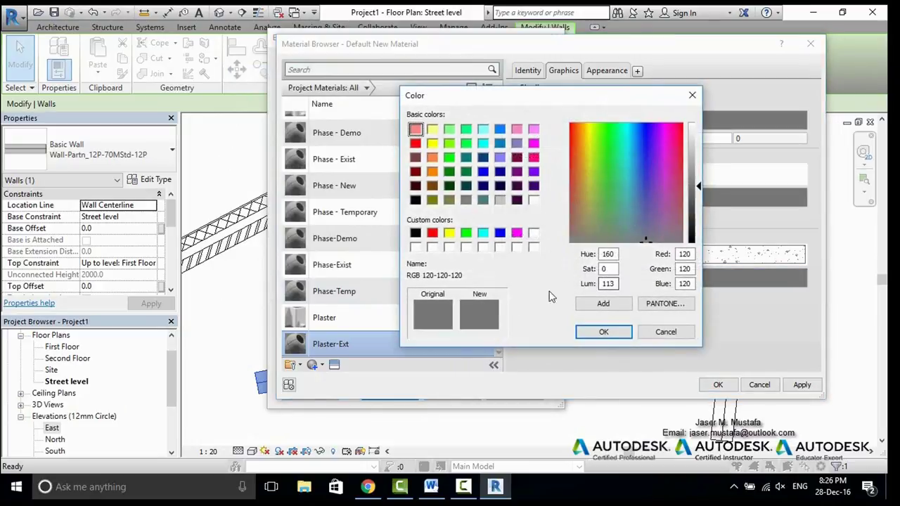
{"action": "left_click_drag", "start_coordinate": [698, 181], "coordinate": [699, 244]}
{"action": "left_click", "coordinate": [603, 332]}
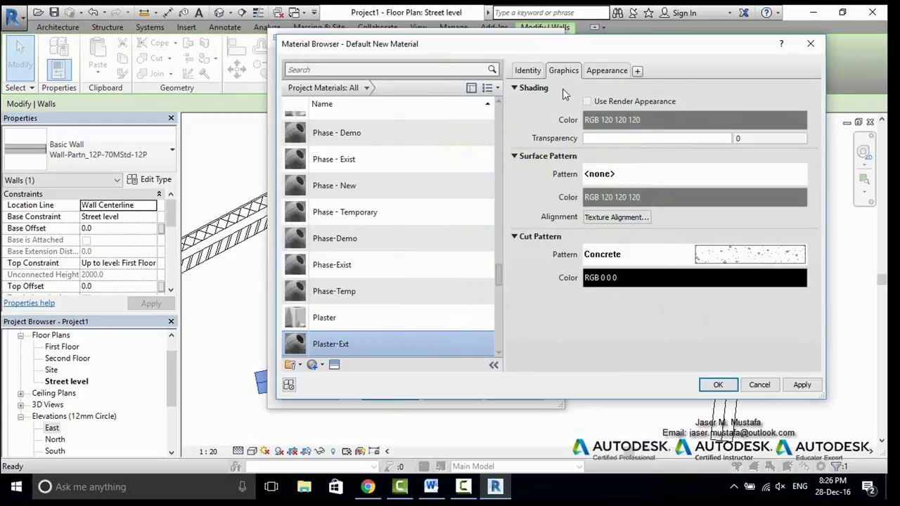
Check the appearance settings of Plaster-Ext and assign the material to wall layer 1
{"action": "left_click", "coordinate": [609, 71]}
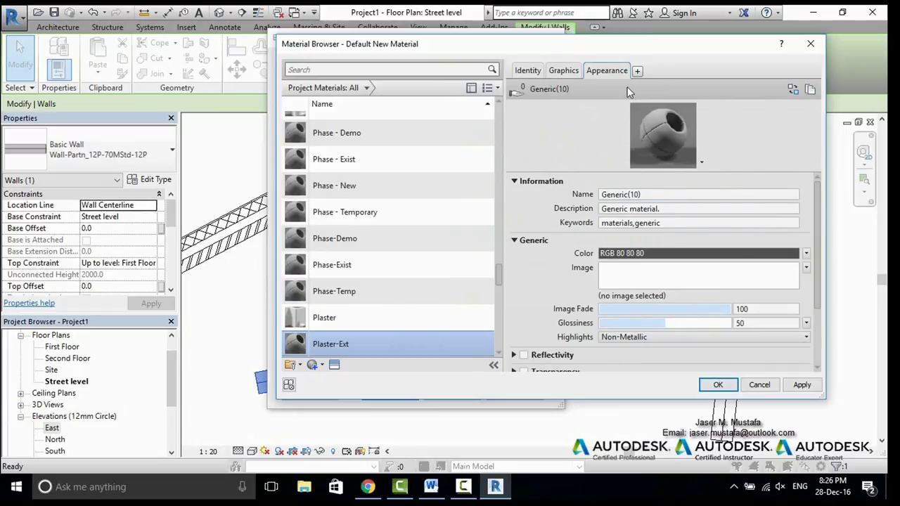
{"action": "left_click", "coordinate": [563, 71]}
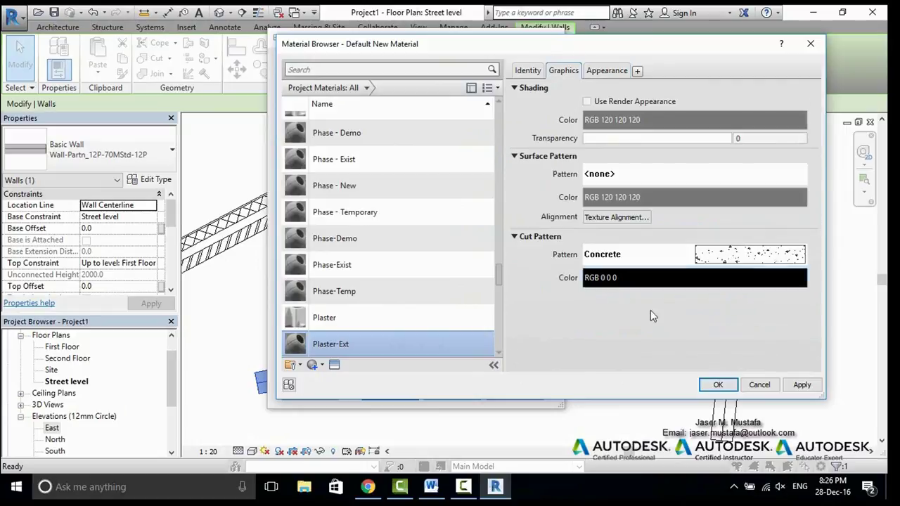
{"action": "left_click", "coordinate": [717, 384]}
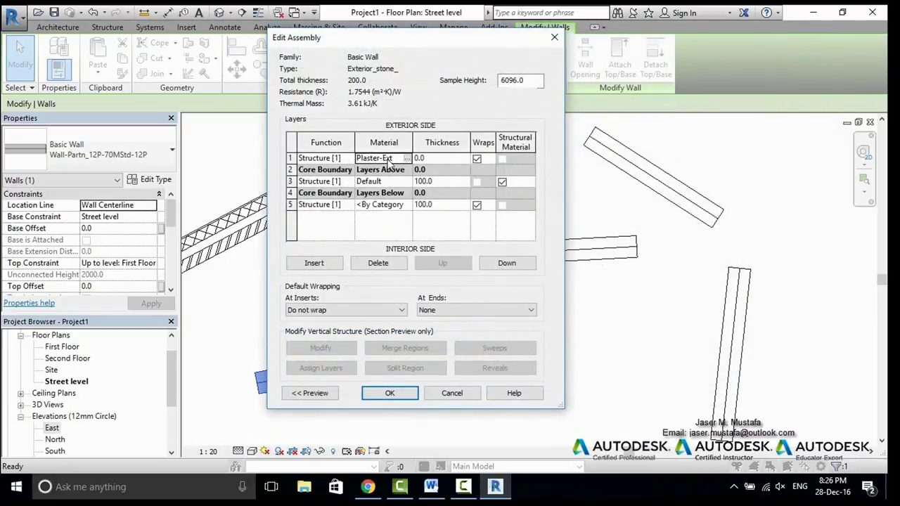
Set the thickness of the exterior Plaster-Ext layer to 30
{"action": "left_click", "coordinate": [434, 159]}
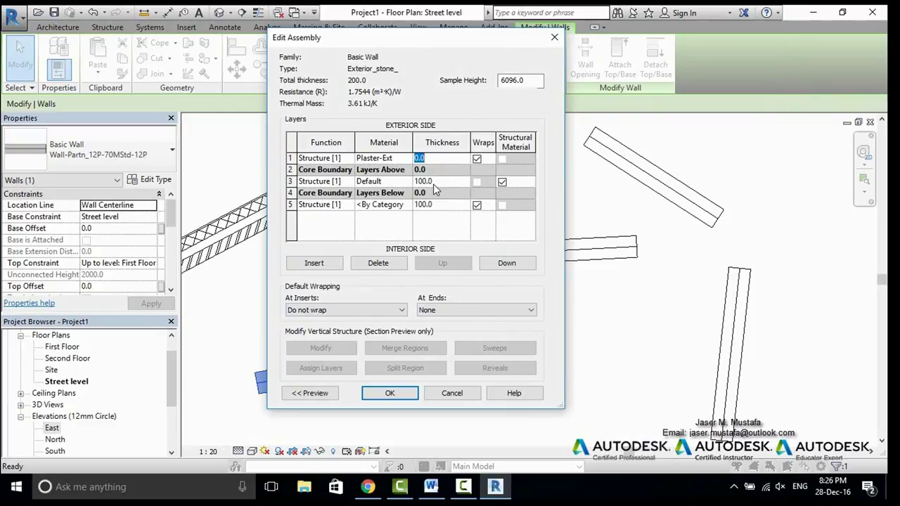
{"action": "type", "text": "30"}
{"action": "key", "text": "Tab"}
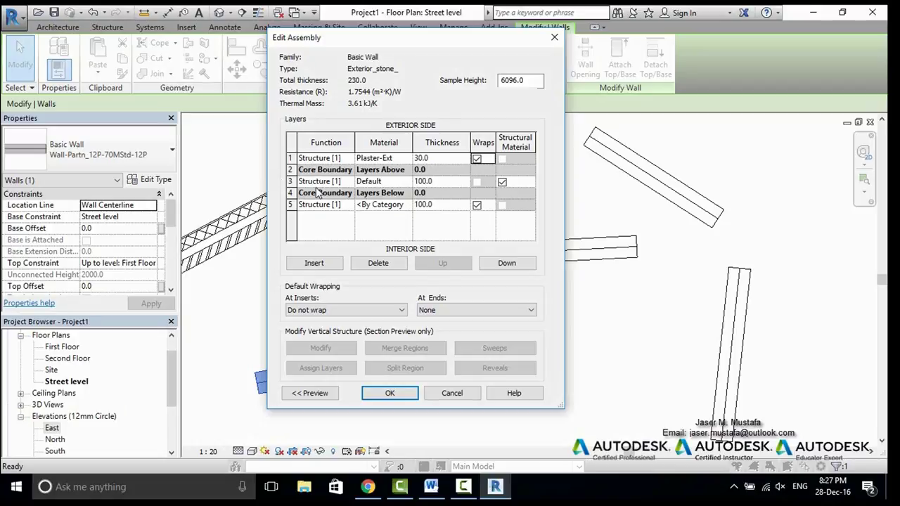
{"action": "left_click", "coordinate": [392, 185]}
{"action": "left_click", "coordinate": [392, 184]}
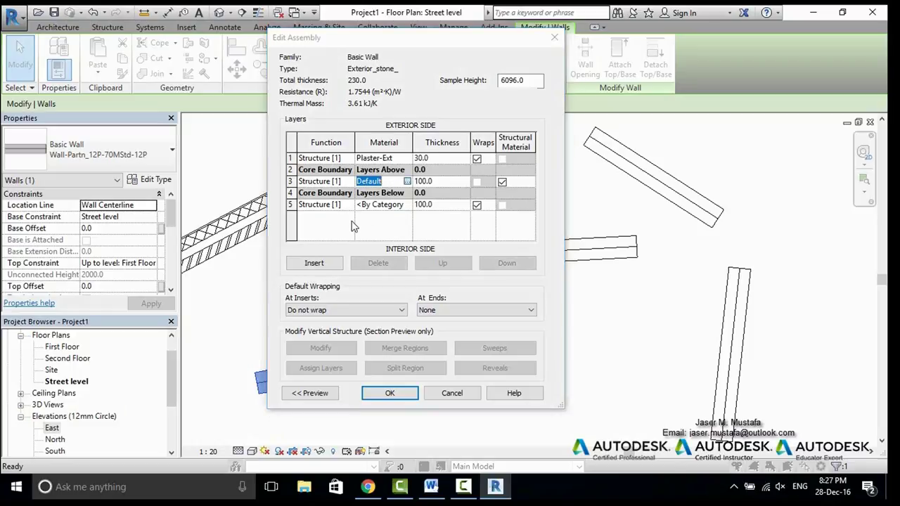
{"action": "left_click", "coordinate": [407, 181]}
{"action": "key", "text": "Escape"}
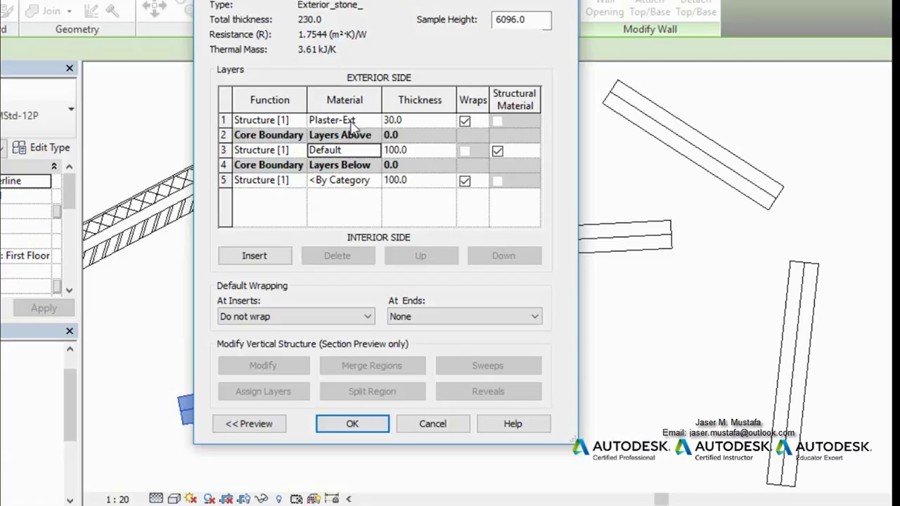
Set the thickness of the exterior Plaster-Ext layer to 50
{"action": "left_click", "coordinate": [395, 121]}
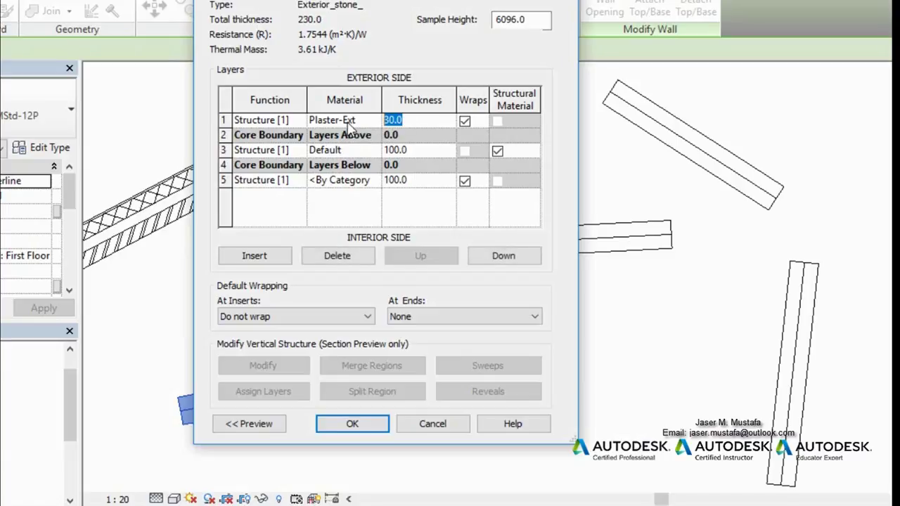
{"action": "type", "text": "50"}
{"action": "key", "text": "Tab"}
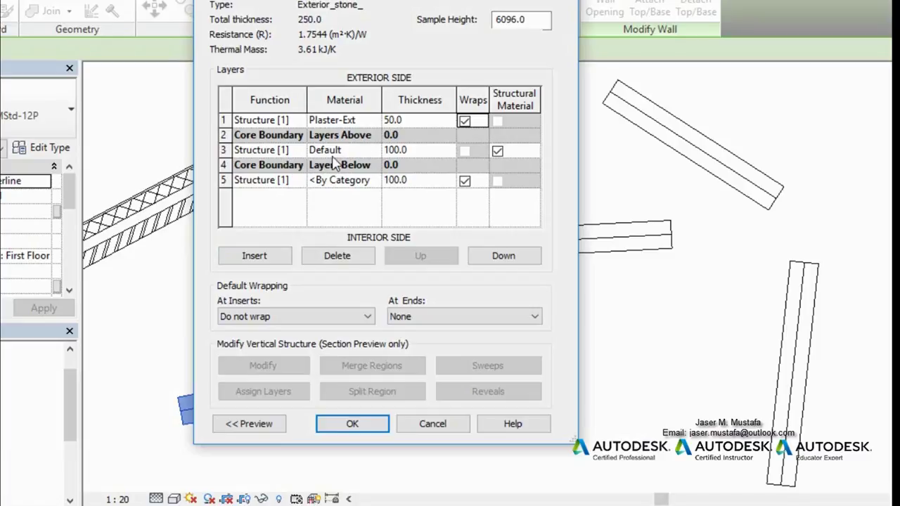
Create a new material named Concrete-01 for the core structure layer 3
{"action": "left_click", "coordinate": [376, 153]}
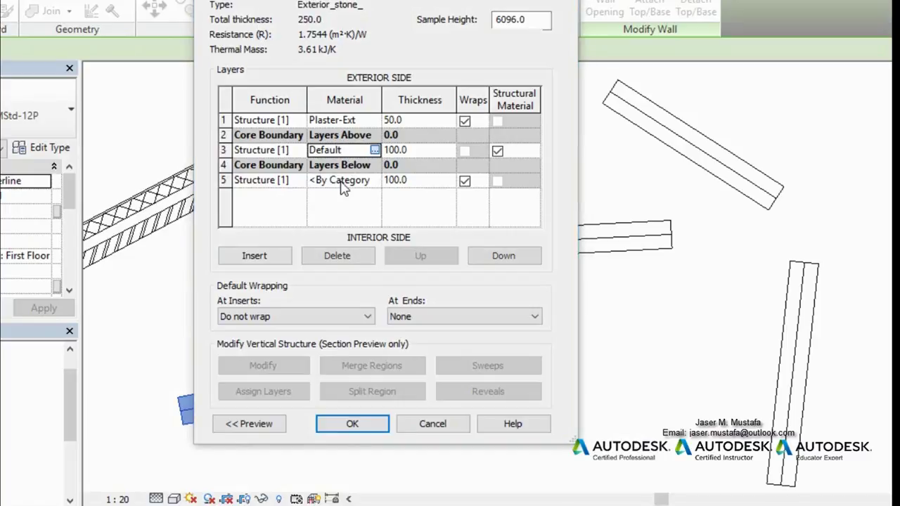
{"action": "left_click", "coordinate": [375, 150]}
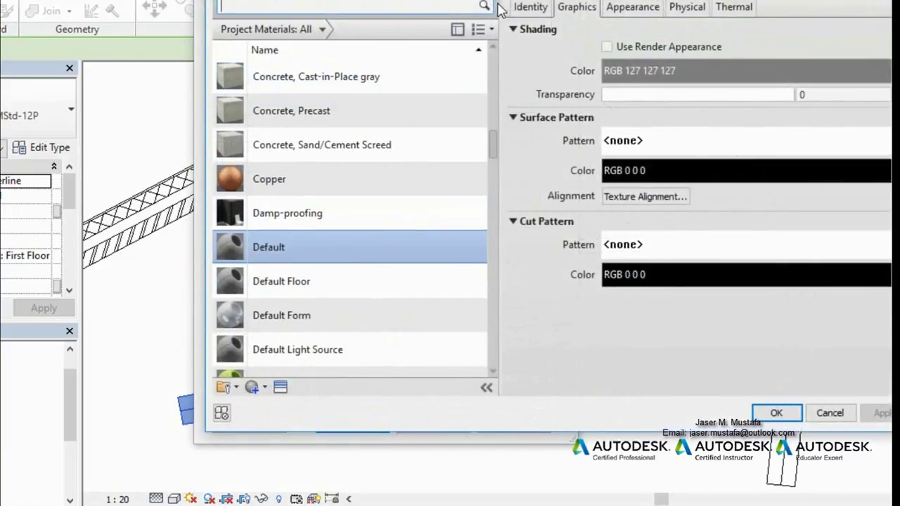
{"action": "scroll", "coordinate": [307, 371], "scroll_direction": "down", "scroll_amount": 1}
{"action": "left_click", "coordinate": [264, 387]}
{"action": "left_click", "coordinate": [279, 409]}
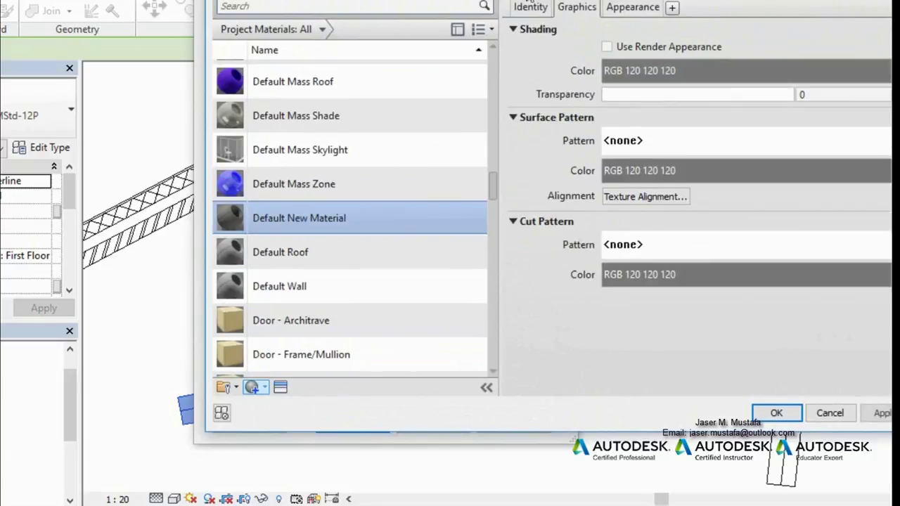
{"action": "left_click", "coordinate": [530, 7]}
{"action": "triple_click", "coordinate": [697, 31]}
{"action": "left_click", "coordinate": [696, 30]}
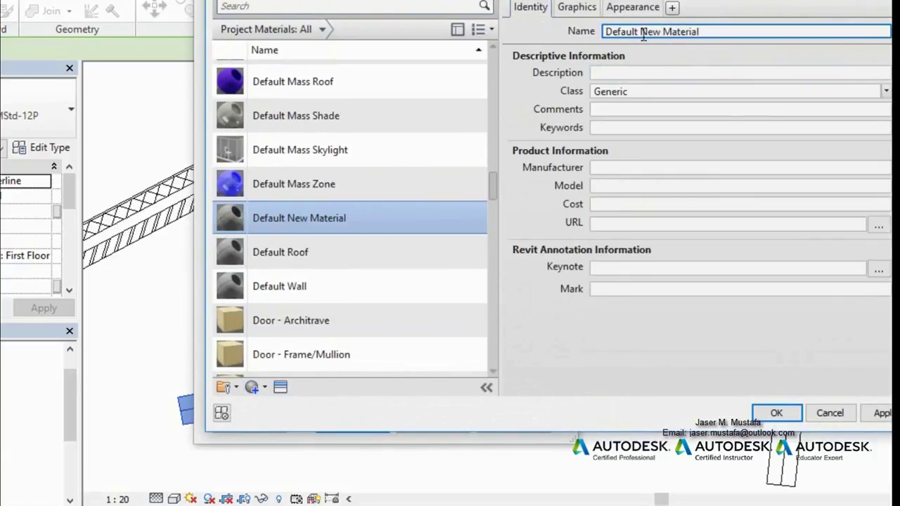
{"action": "left_click_drag", "start_coordinate": [699, 31], "coordinate": [603, 31]}
{"action": "type", "text": "Concrete-01"}
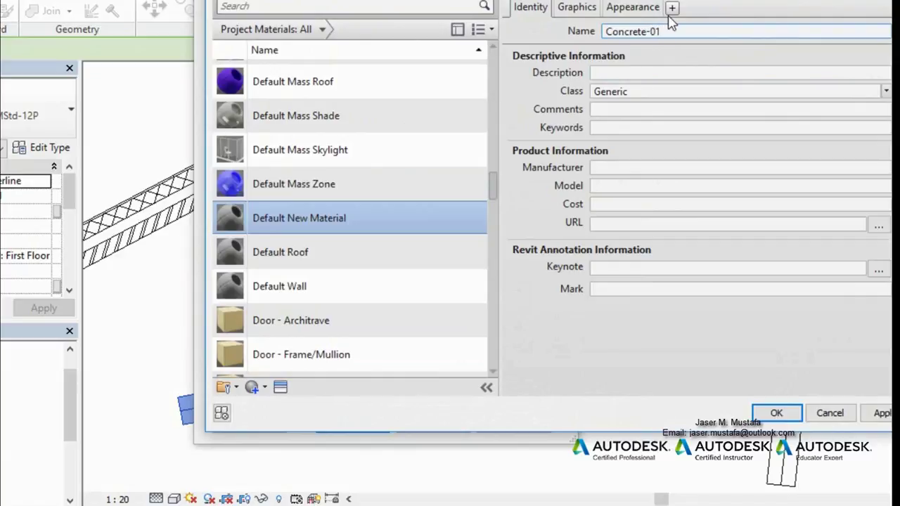
{"action": "key", "text": "Return"}
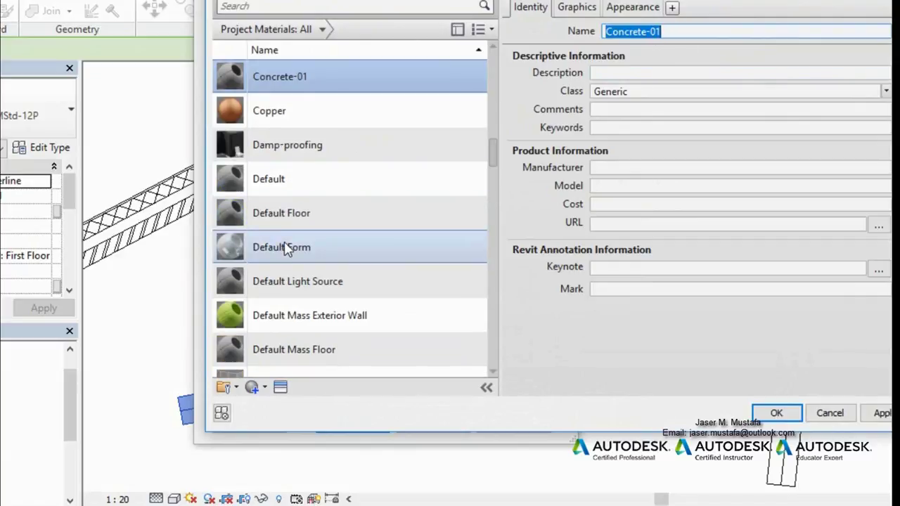
Set the class of Concrete-01 to Concrete and its cut pattern to the Concrete drafting pattern
{"action": "left_click", "coordinate": [884, 92]}
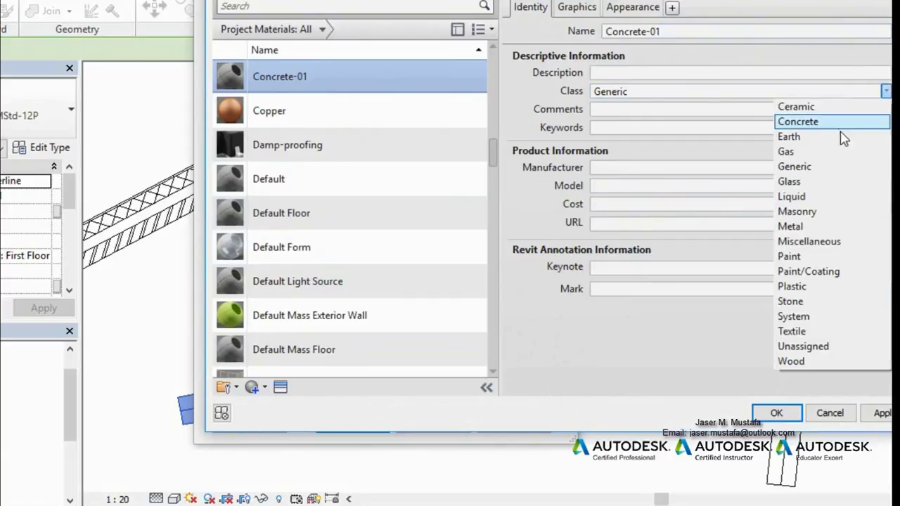
{"action": "left_click", "coordinate": [802, 121]}
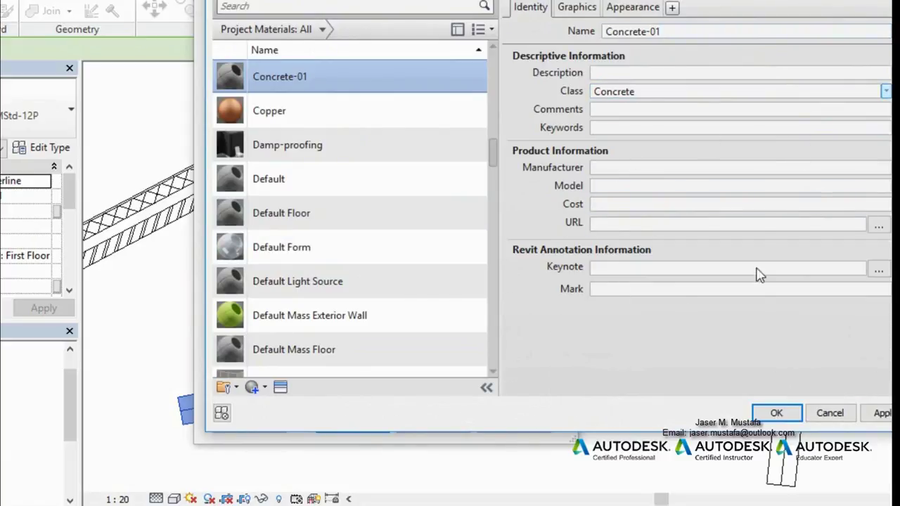
{"action": "left_click", "coordinate": [570, 10]}
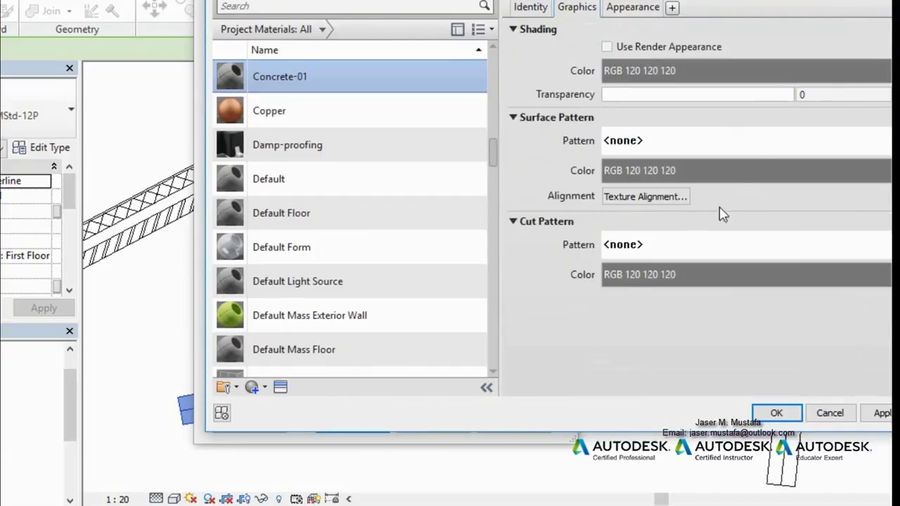
{"action": "left_click", "coordinate": [679, 248]}
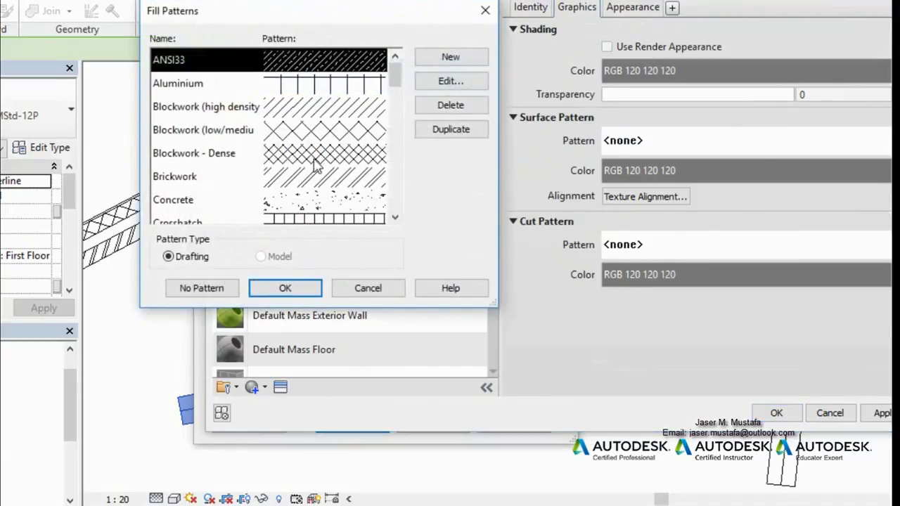
{"action": "left_click", "coordinate": [332, 199]}
{"action": "left_click", "coordinate": [300, 288]}
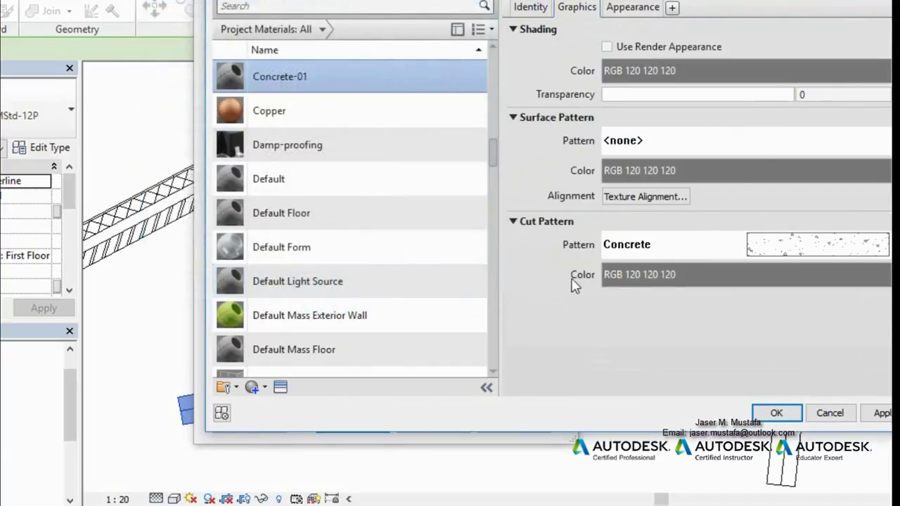
Change the cut pattern color of Concrete-01 to red, RGB 255 0 0, and assign the material to wall layer 3
{"action": "left_click", "coordinate": [638, 275]}
{"action": "left_click_drag", "start_coordinate": [748, 186], "coordinate": [751, 191]}
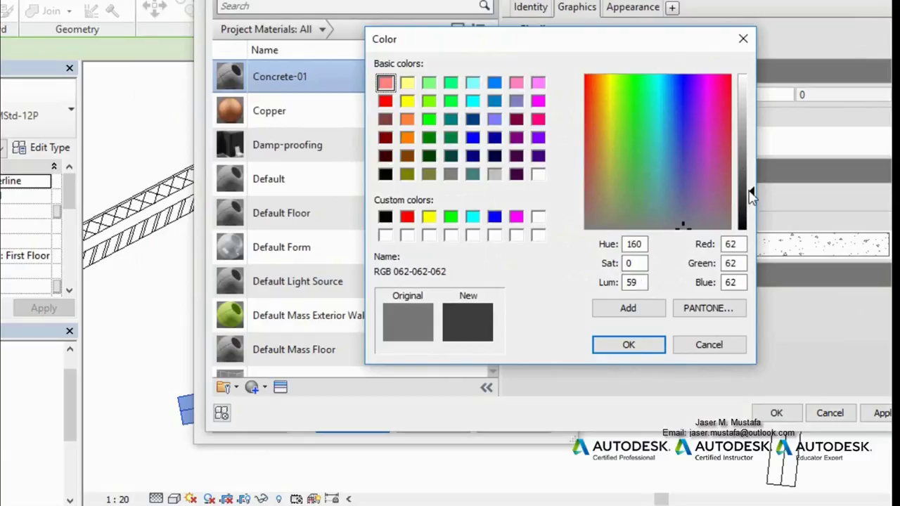
{"action": "left_click_drag", "start_coordinate": [728, 139], "coordinate": [730, 75]}
{"action": "left_click", "coordinate": [406, 216]}
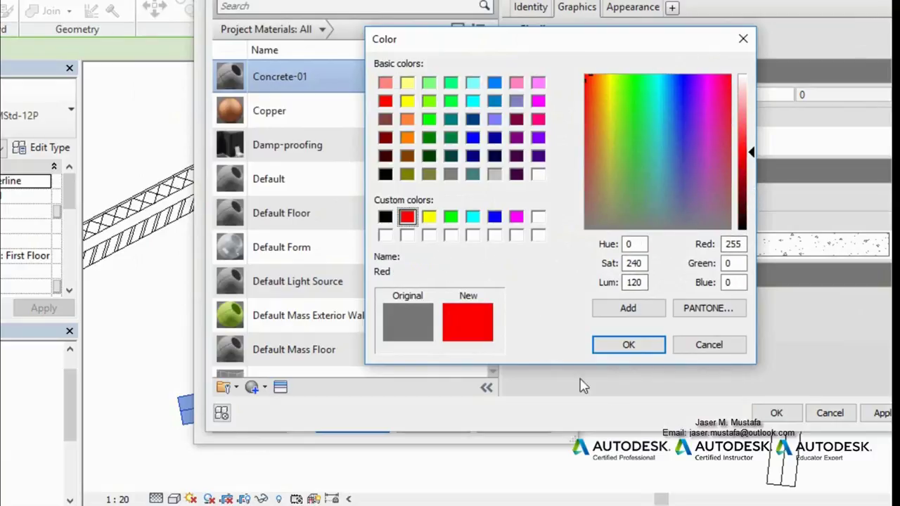
{"action": "left_click", "coordinate": [628, 345]}
{"action": "left_click", "coordinate": [776, 413]}
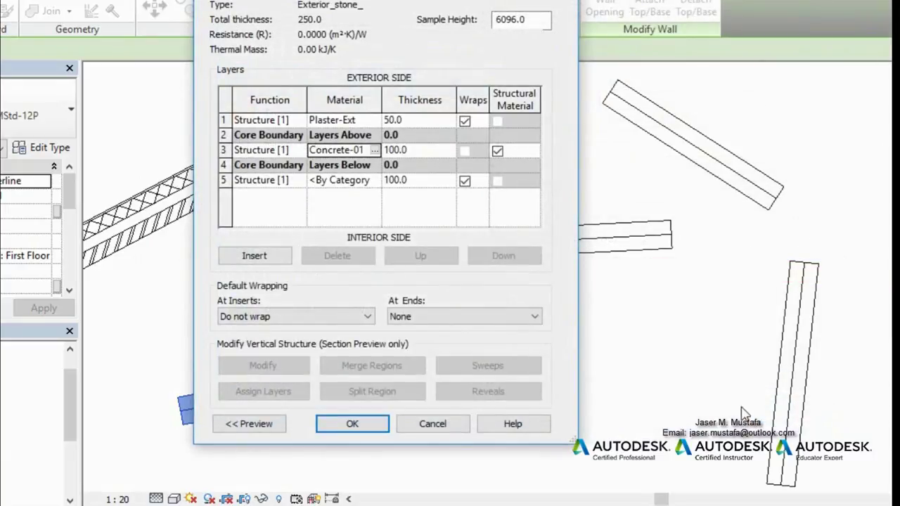
Set the thickness of the Concrete-01 core layer to 150
{"action": "left_click", "coordinate": [432, 152]}
{"action": "double_click", "coordinate": [432, 152]}
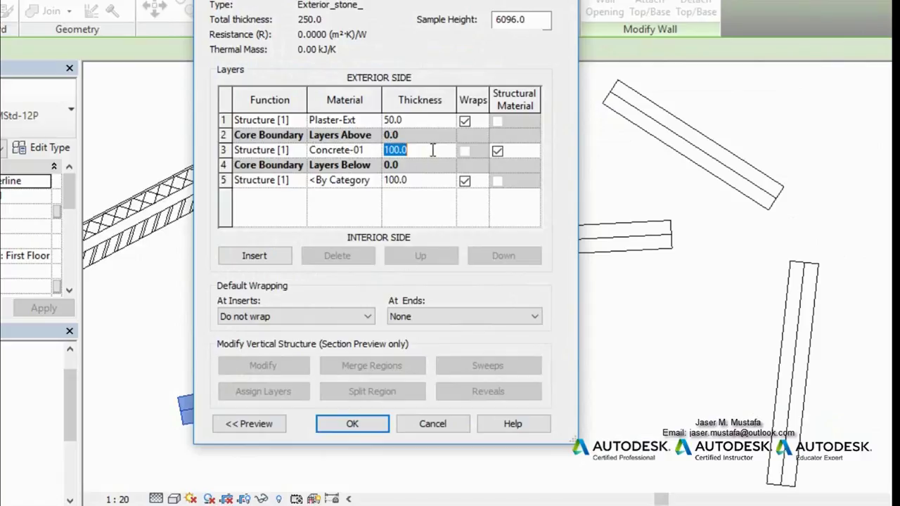
{"action": "type", "text": "150"}
{"action": "key", "text": "Tab"}
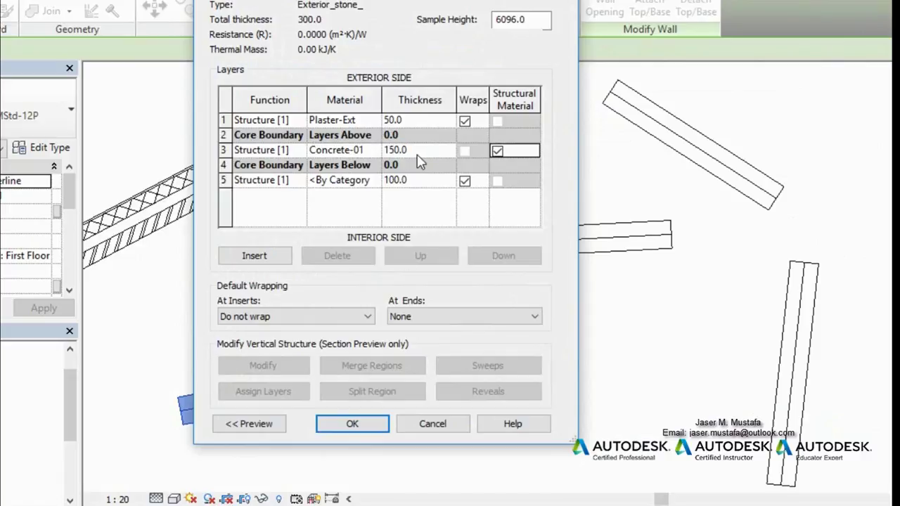
Change the function of layer 5, below the core boundary, to Thermal/Air Layer [3]
{"action": "left_click", "coordinate": [298, 184]}
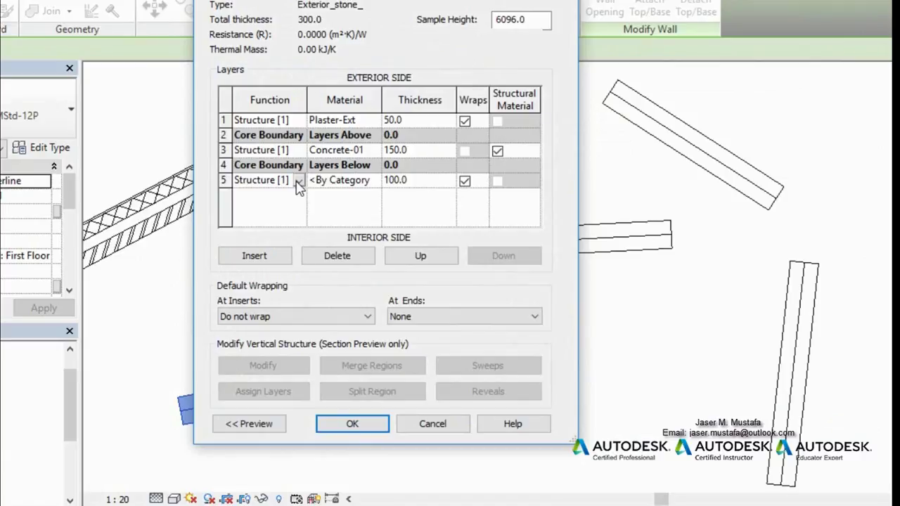
{"action": "left_click", "coordinate": [297, 183]}
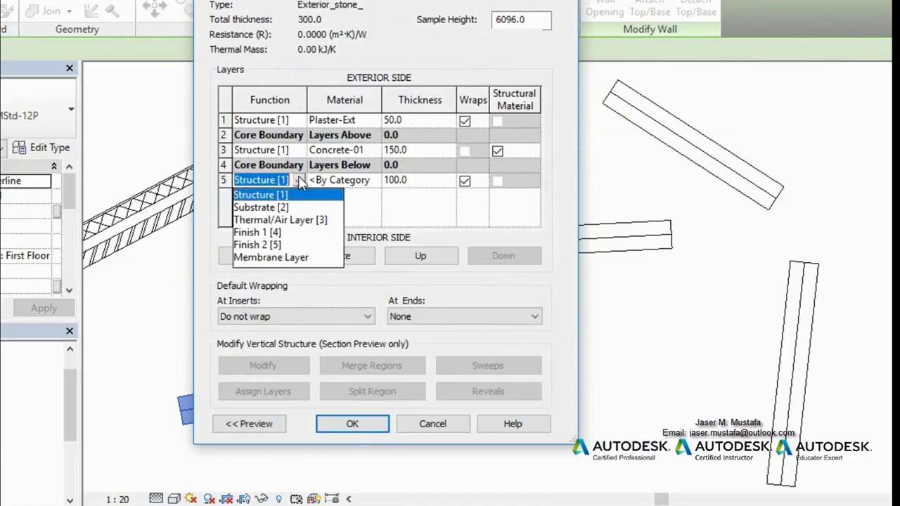
{"action": "key", "text": "Escape"}
{"action": "key", "text": "Down"}
{"action": "key", "text": "Down"}
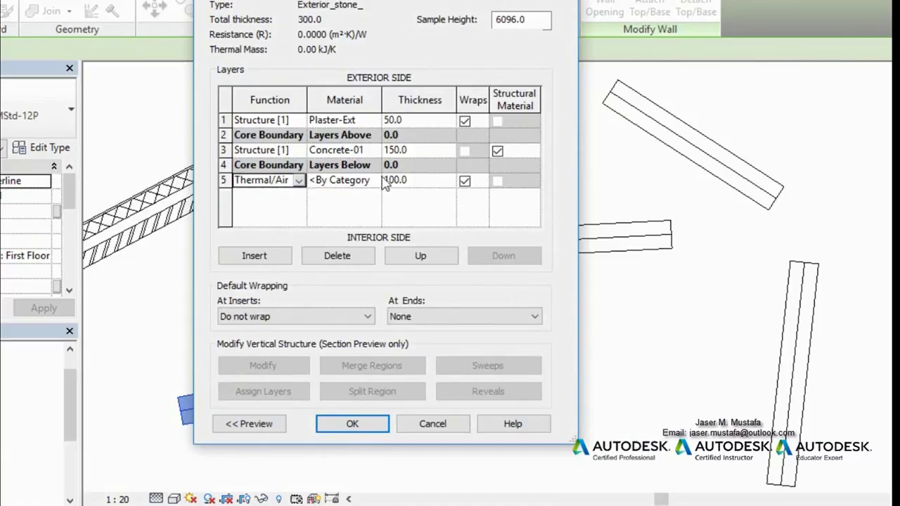
Assign the existing Air material to the Thermal/Air layer
{"action": "left_click", "coordinate": [379, 180]}
{"action": "left_click", "coordinate": [385, 181]}
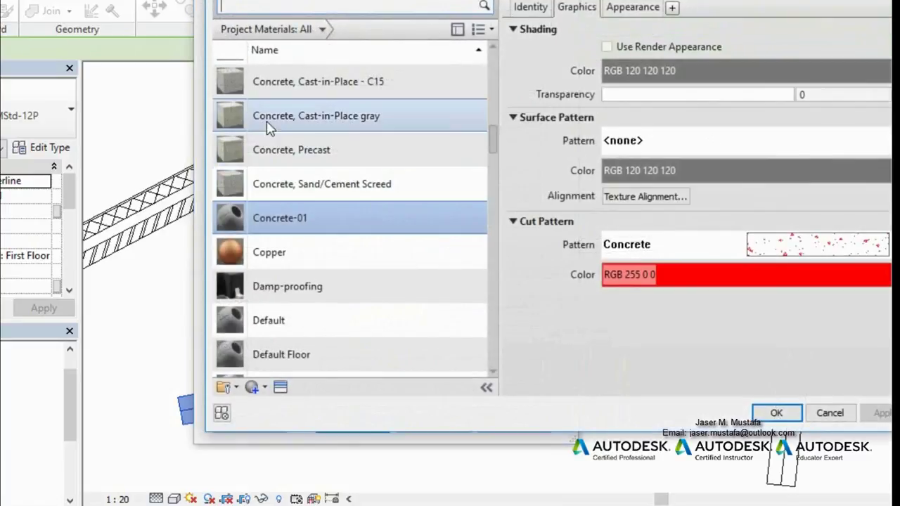
{"action": "scroll", "coordinate": [337, 120], "scroll_direction": "up", "scroll_amount": 5}
{"action": "left_click", "coordinate": [294, 83]}
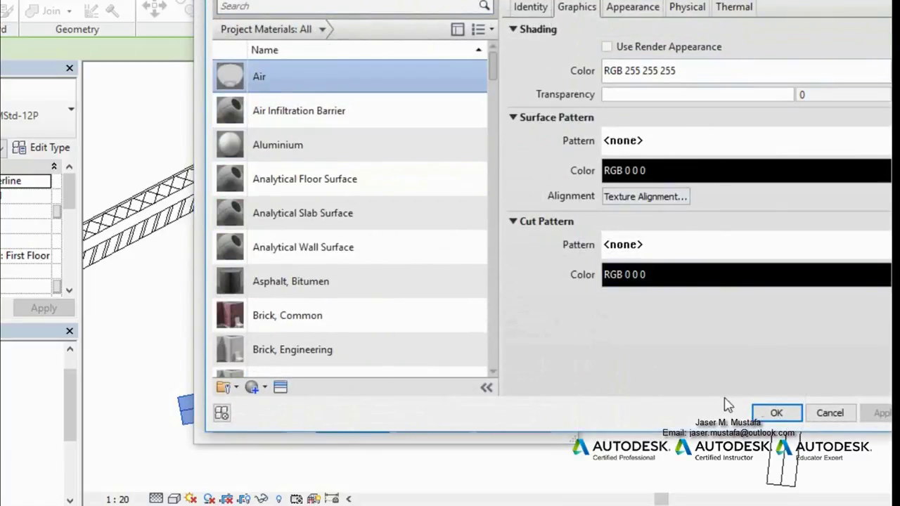
{"action": "left_click", "coordinate": [774, 412]}
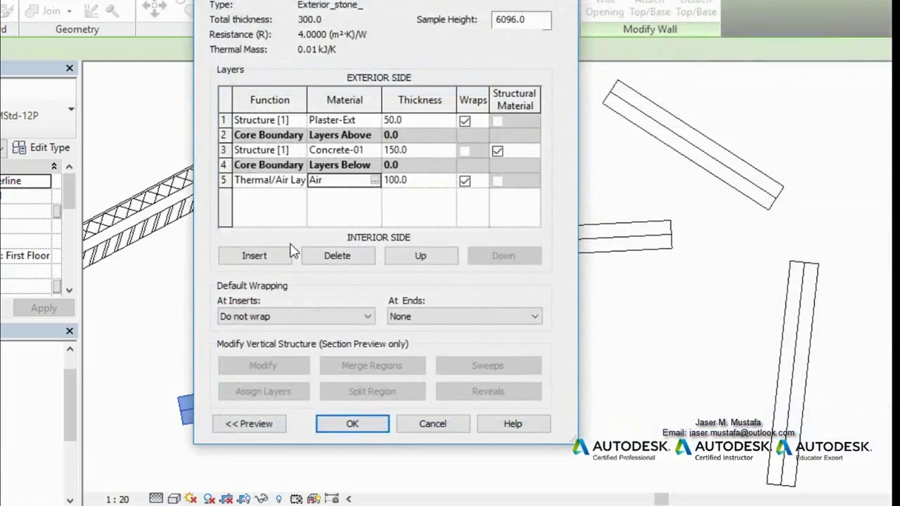
Set the thickness of the Air layer to 30
{"action": "left_click", "coordinate": [336, 181]}
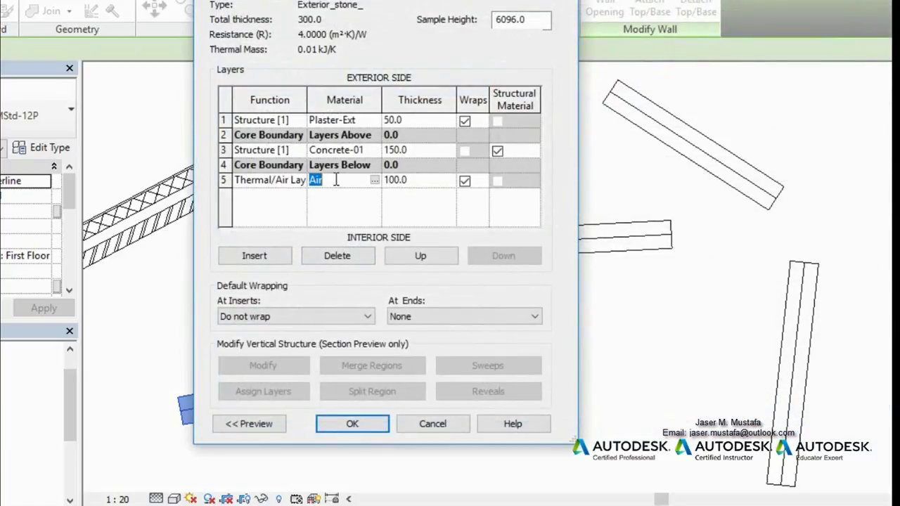
{"action": "left_click", "coordinate": [406, 181]}
{"action": "type", "text": "30"}
{"action": "key", "text": "Tab"}
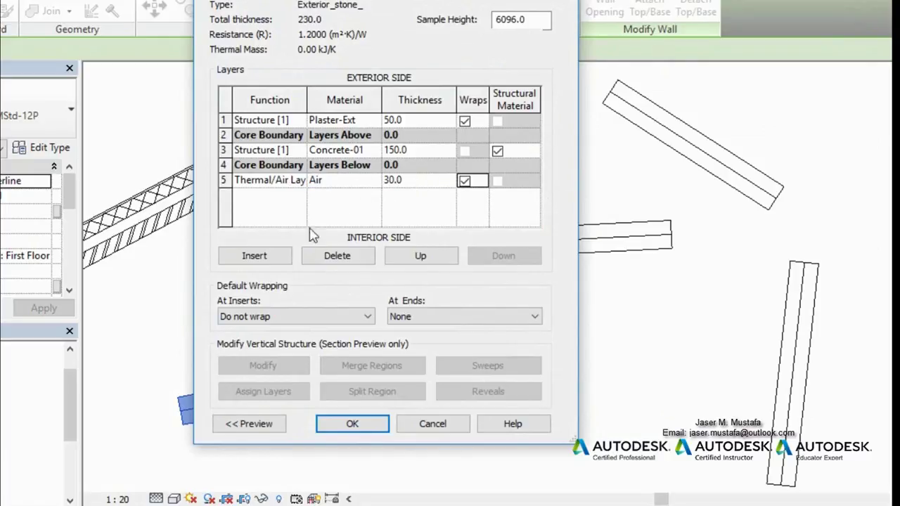
Insert a new layer on the interior side of the Air layer and set its function to Finish 1 [4]
{"action": "left_click", "coordinate": [281, 258]}
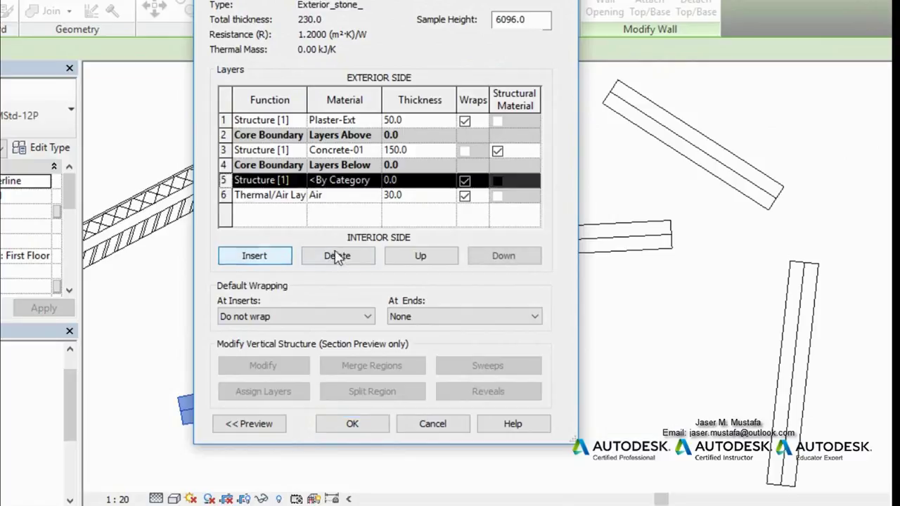
{"action": "left_click", "coordinate": [501, 256]}
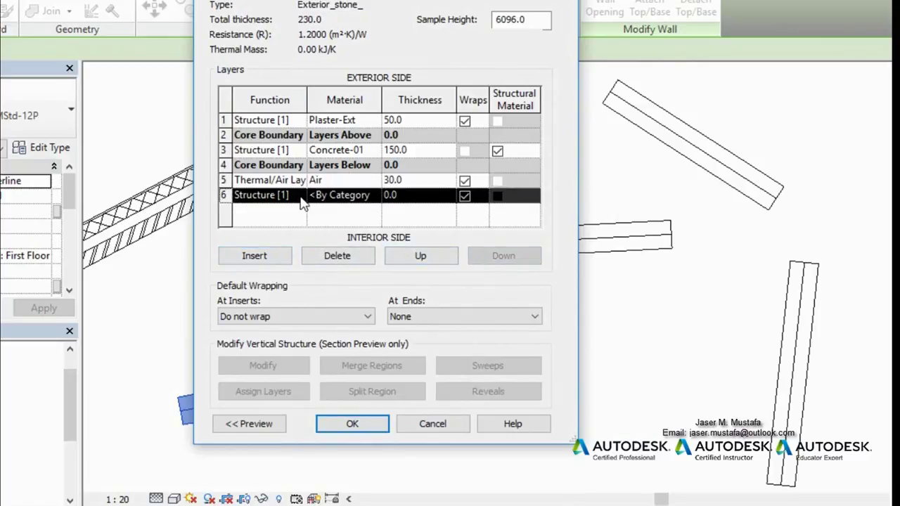
{"action": "left_click", "coordinate": [302, 201]}
{"action": "left_click", "coordinate": [274, 246]}
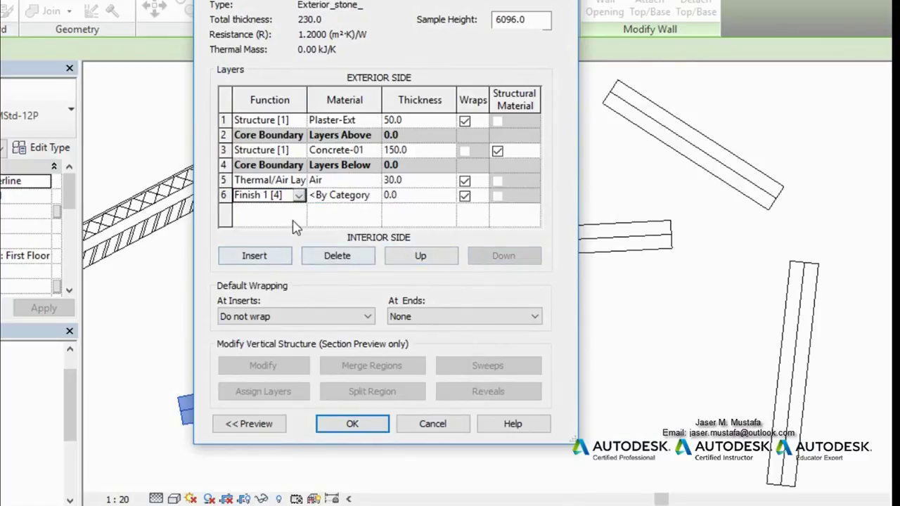
Create a new material named Block work for the Finish 1 [4] layer
{"action": "left_click", "coordinate": [376, 197]}
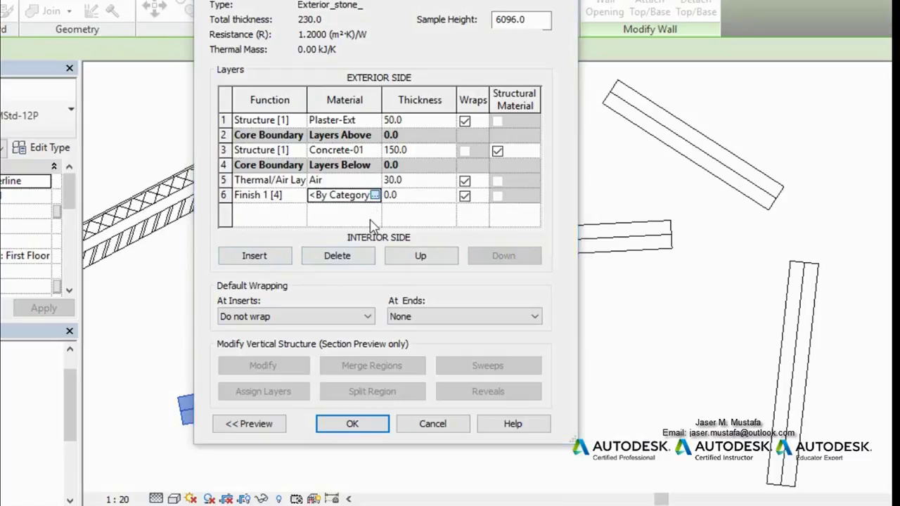
{"action": "left_click", "coordinate": [375, 195]}
{"action": "scroll", "coordinate": [316, 284], "scroll_direction": "down", "scroll_amount": 1}
{"action": "left_click", "coordinate": [264, 387]}
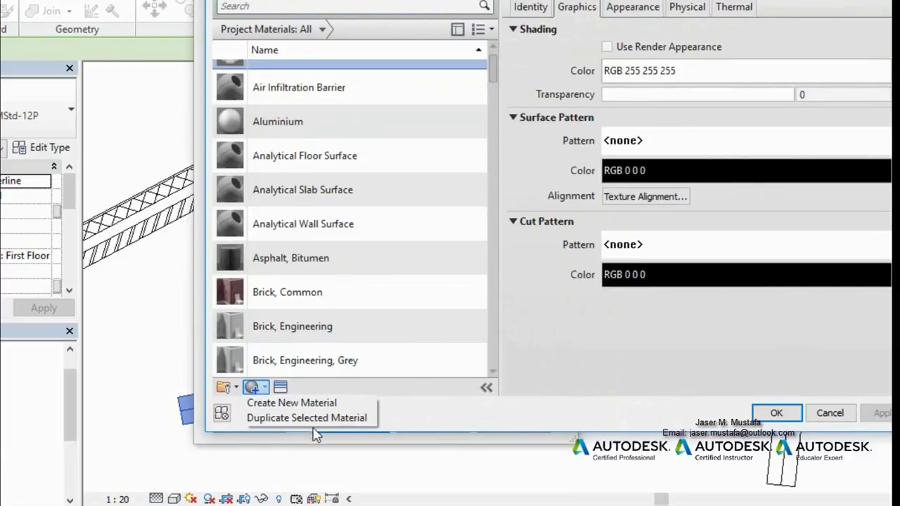
{"action": "left_click", "coordinate": [267, 403]}
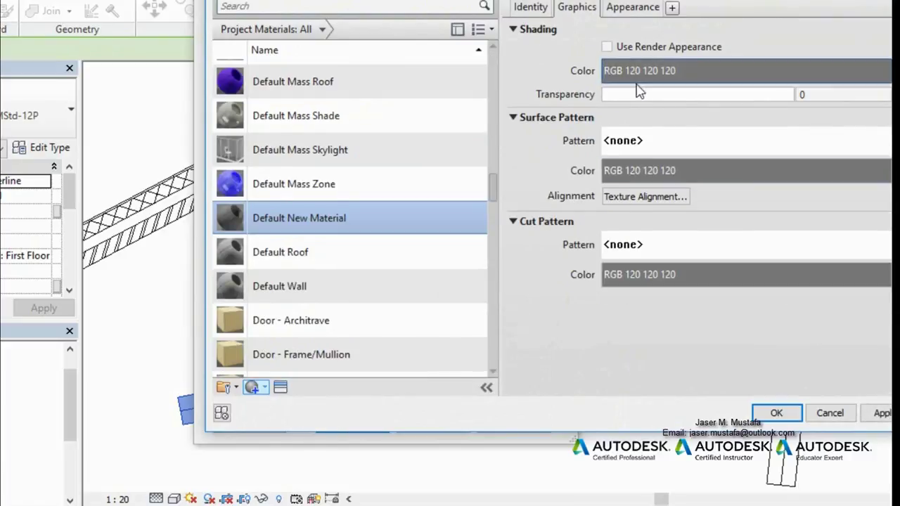
{"action": "left_click", "coordinate": [534, 10]}
{"action": "left_click", "coordinate": [716, 32]}
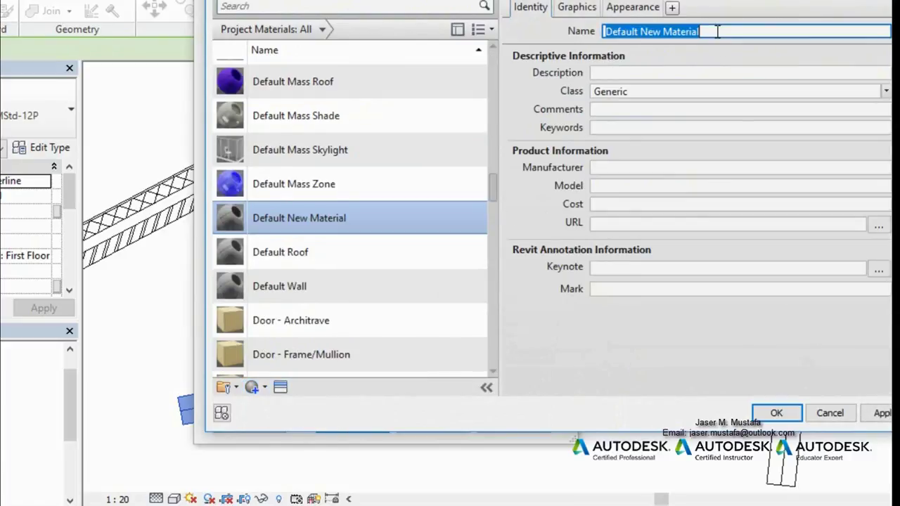
{"action": "type", "text": "Block work"}
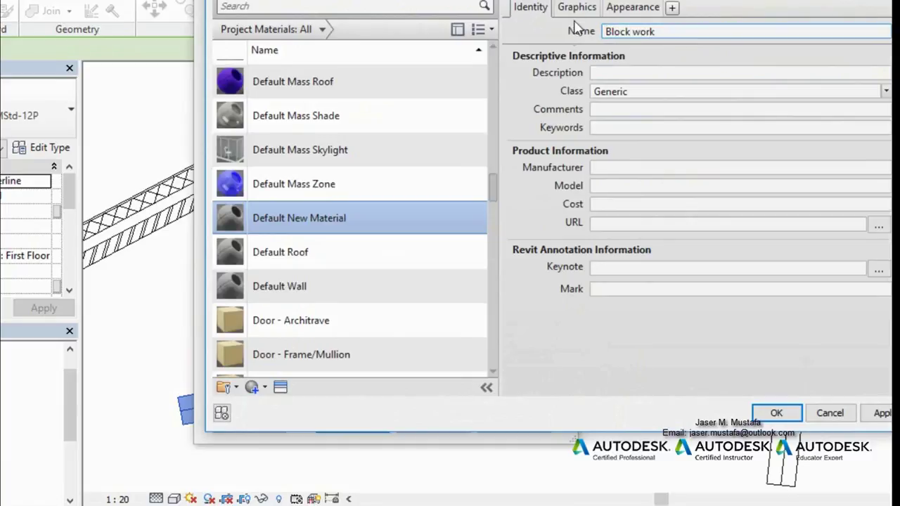
Give the Block work material the Brickwork cut pattern and assign it to the Finish 1 [4] layer
{"action": "left_click", "coordinate": [577, 8]}
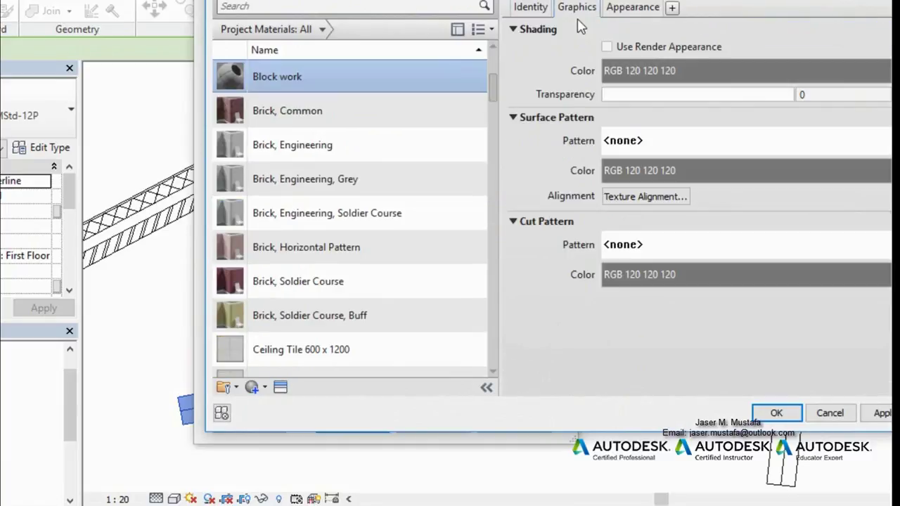
{"action": "left_click", "coordinate": [659, 248]}
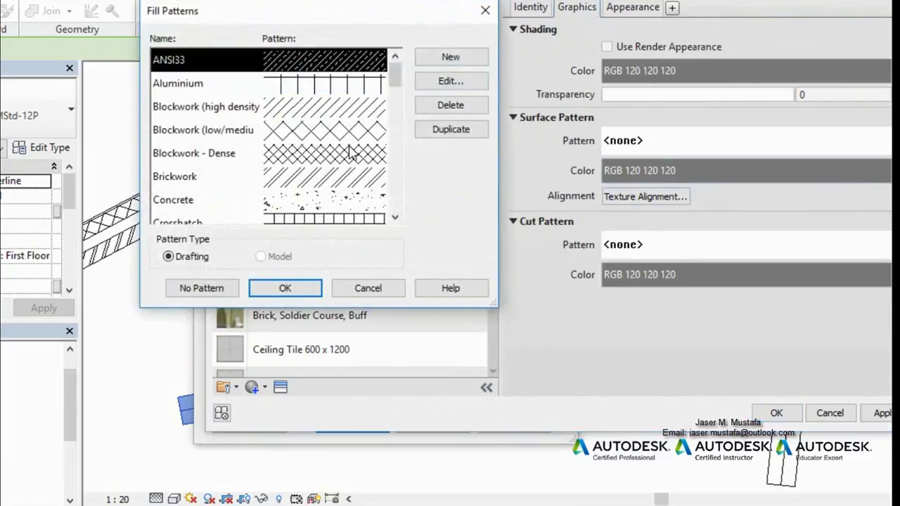
{"action": "left_click", "coordinate": [347, 138]}
{"action": "left_click", "coordinate": [343, 177]}
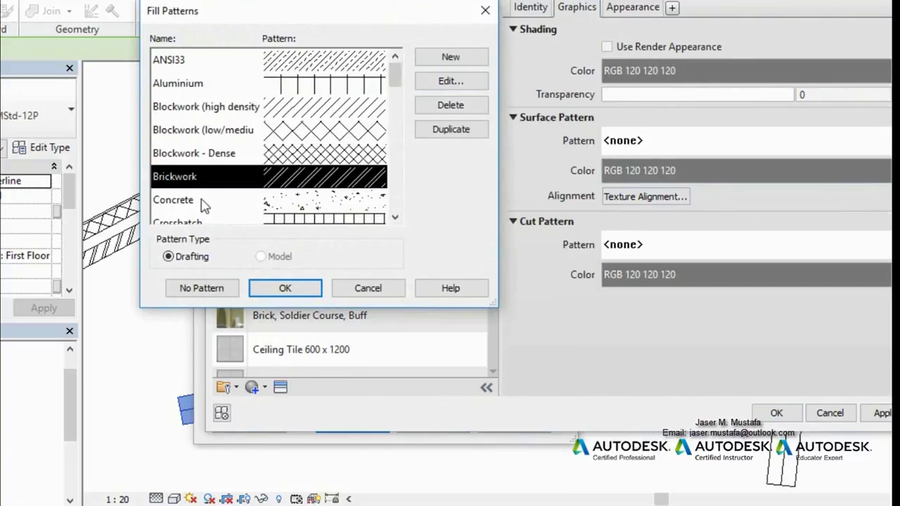
{"action": "left_click", "coordinate": [285, 289]}
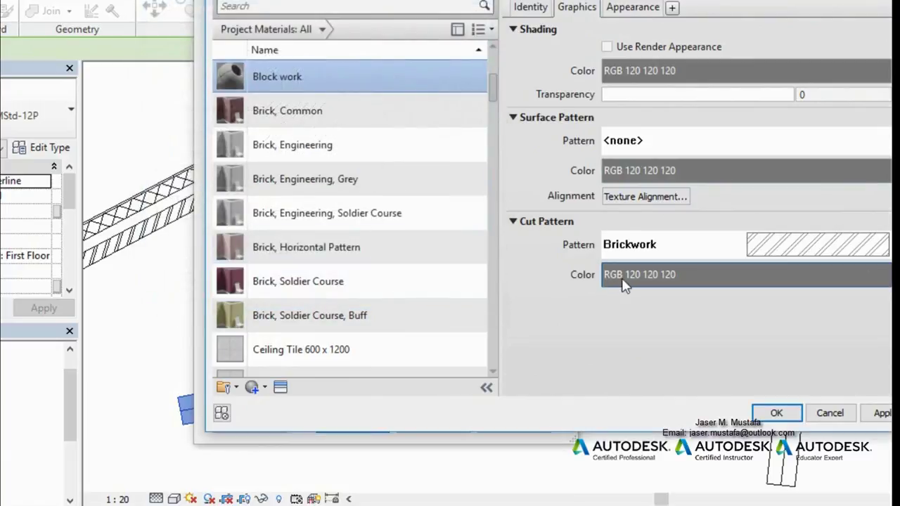
{"action": "left_click", "coordinate": [787, 420]}
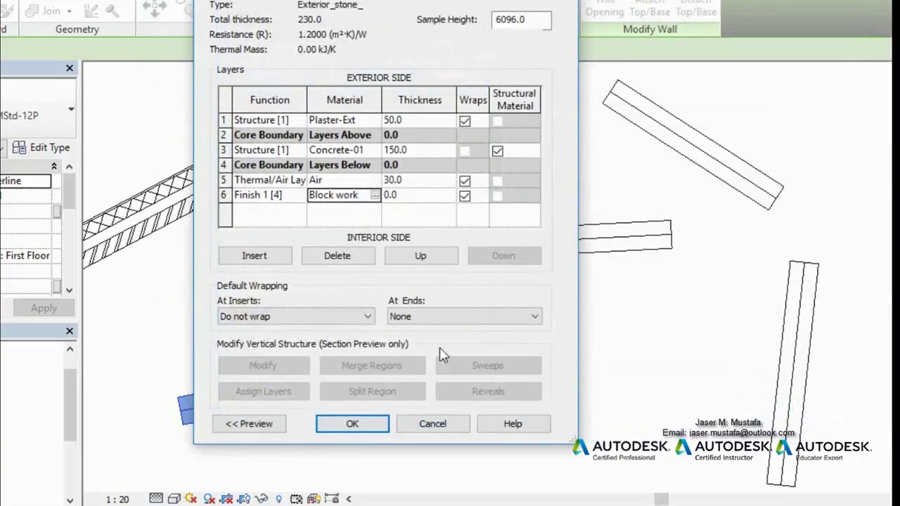
Set the Block work layer's thickness to 100 and add an innermost layer with the function Finish 2 [5]
{"action": "left_click", "coordinate": [420, 197]}
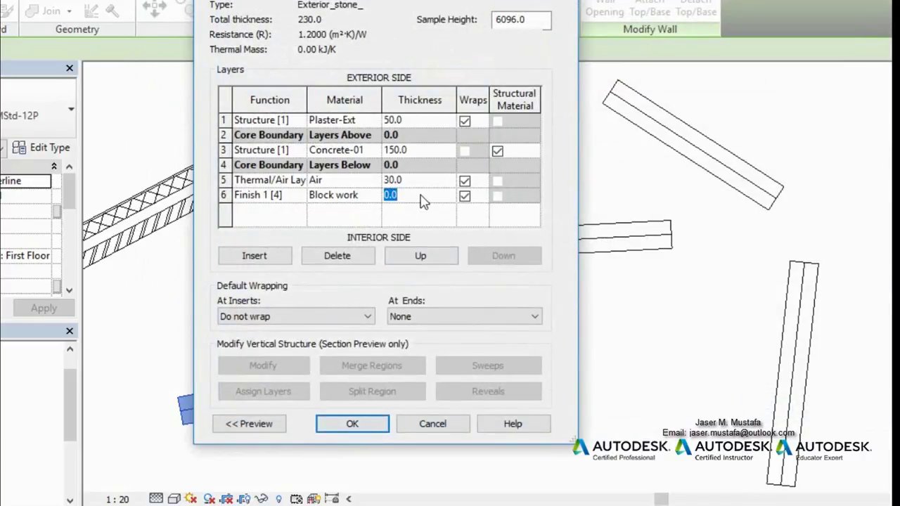
{"action": "key", "text": "Tab"}
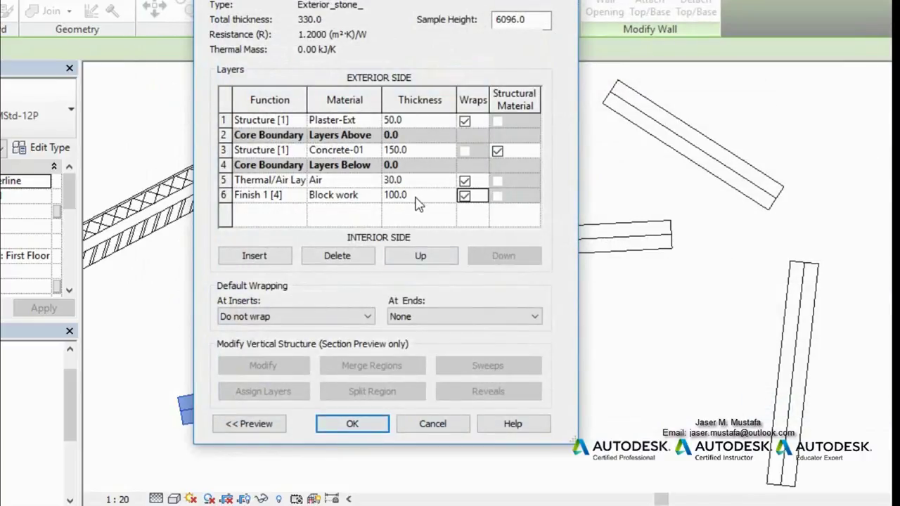
{"action": "left_click", "coordinate": [255, 257]}
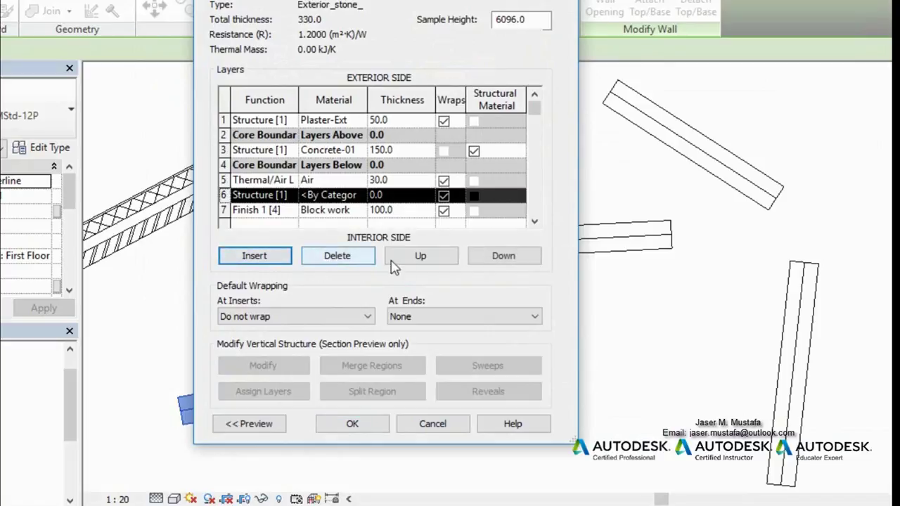
{"action": "left_click", "coordinate": [503, 257]}
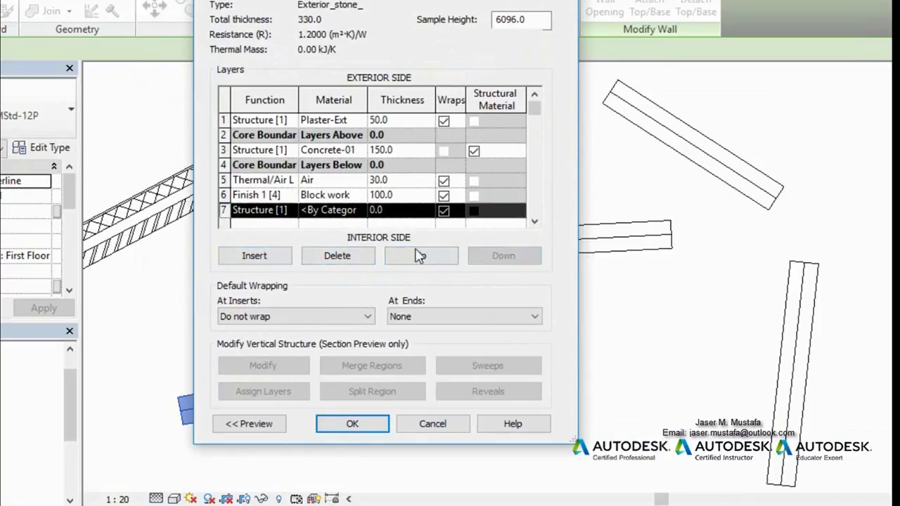
{"action": "left_click", "coordinate": [288, 214]}
{"action": "left_click", "coordinate": [276, 273]}
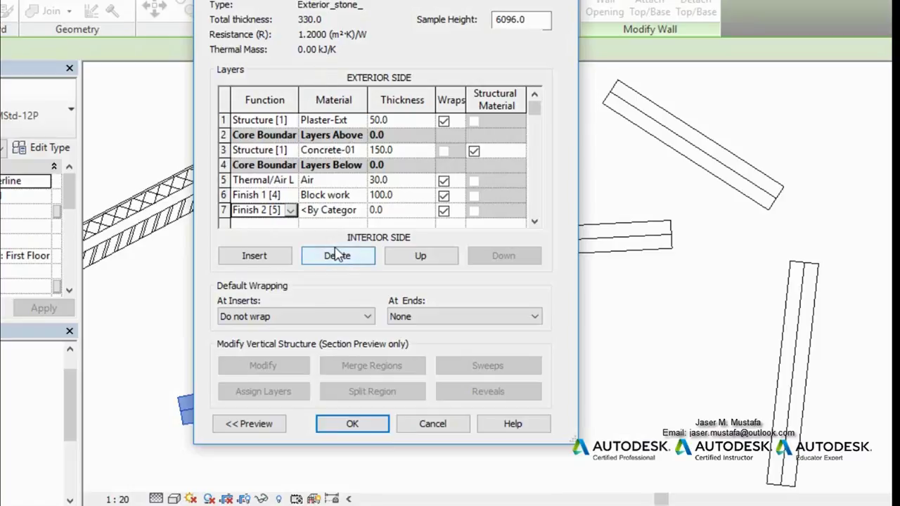
Reuse the outer layer's Plaster-Ext material for the Finish 2 [5] layer, set its thickness to 30 and accept the structure
{"action": "left_click", "coordinate": [363, 210]}
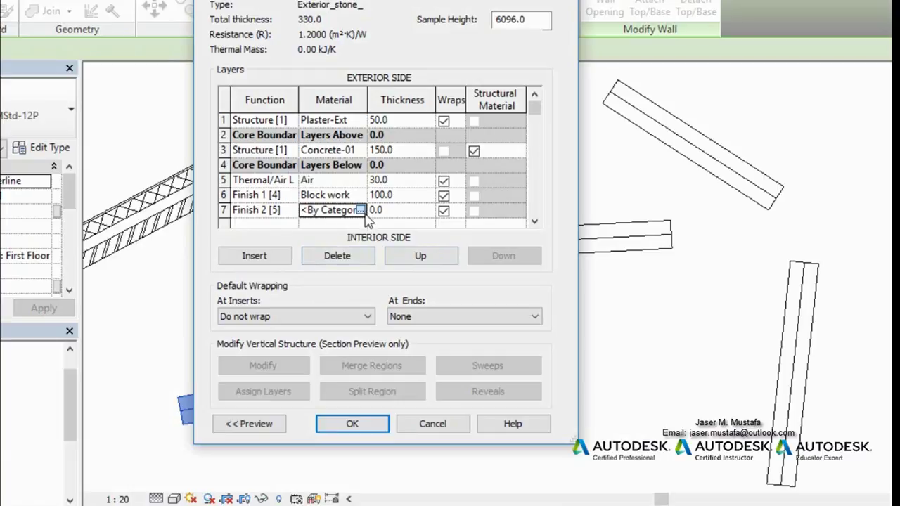
{"action": "left_click", "coordinate": [360, 211]}
{"action": "key", "text": "Escape"}
{"action": "left_click", "coordinate": [343, 121]}
{"action": "key", "text": "ctrl+c"}
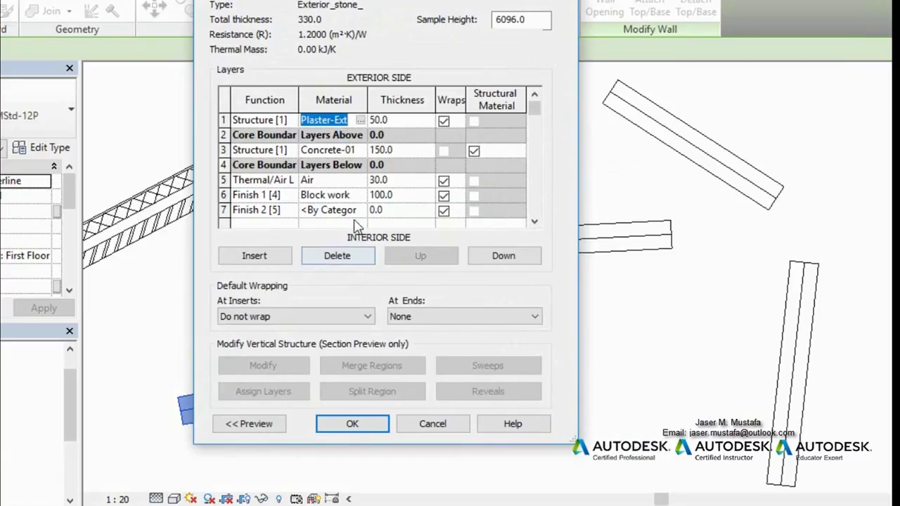
{"action": "left_click", "coordinate": [330, 215]}
{"action": "left_click_drag", "start_coordinate": [305, 210], "coordinate": [407, 209]}
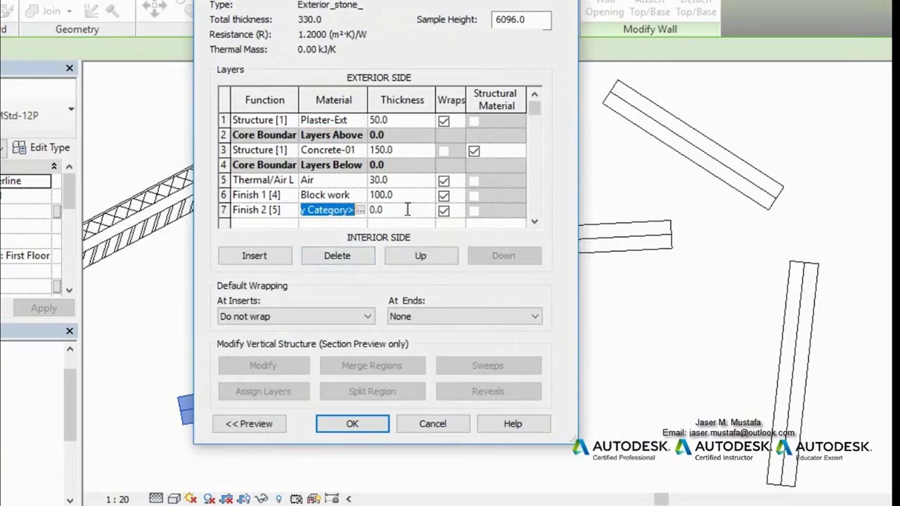
{"action": "key", "text": "ctrl+v"}
{"action": "left_click", "coordinate": [405, 211]}
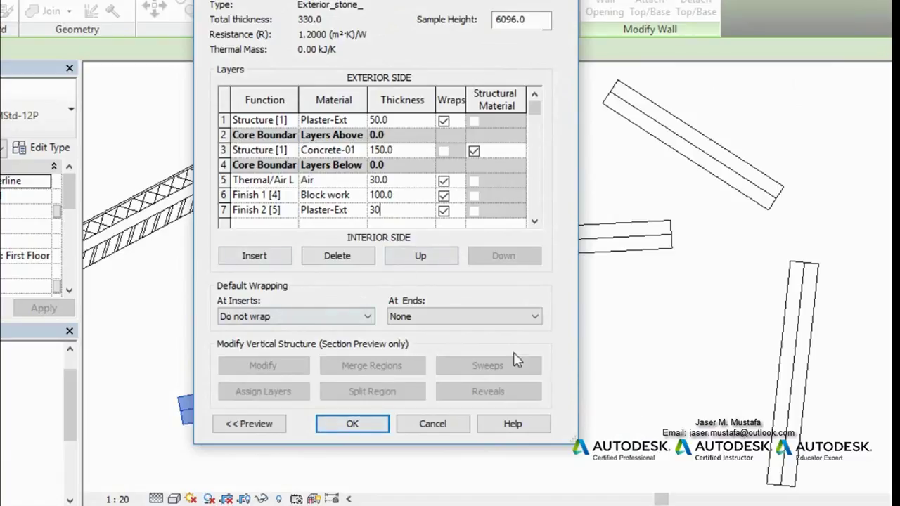
{"action": "left_click", "coordinate": [379, 425]}
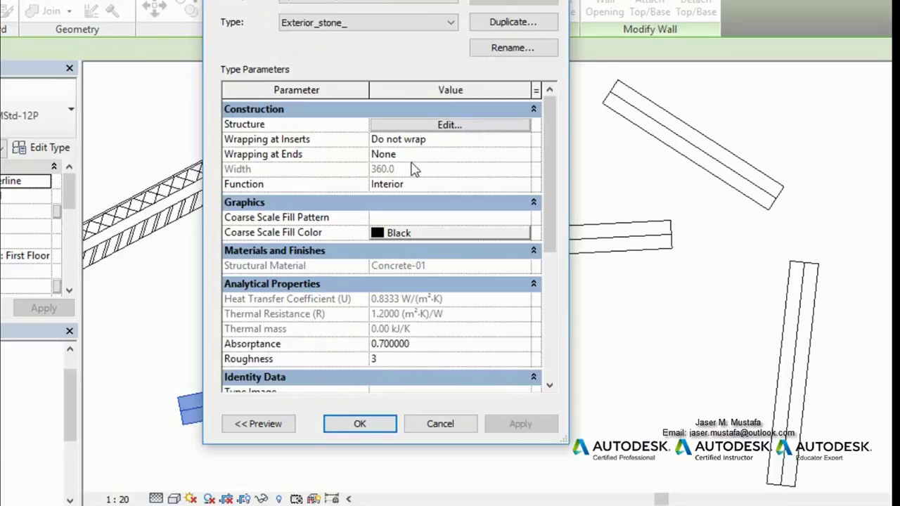
Rename the wall type as Exterior_stone_360 mm
{"action": "left_click", "coordinate": [513, 47]}
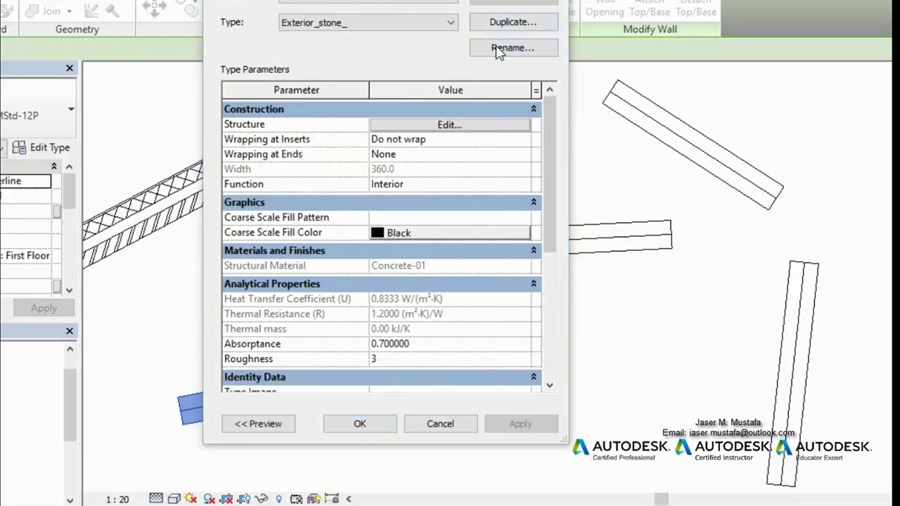
{"action": "left_click", "coordinate": [431, 209]}
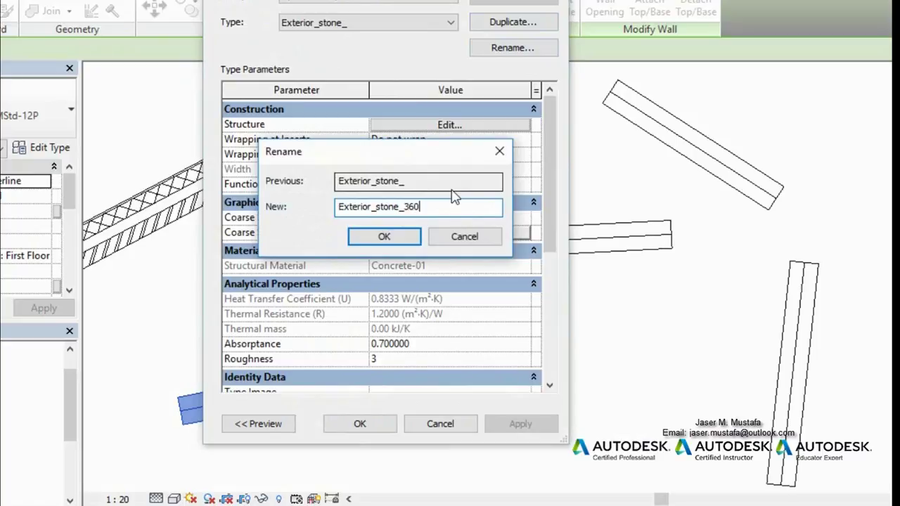
{"action": "left_click", "coordinate": [385, 237]}
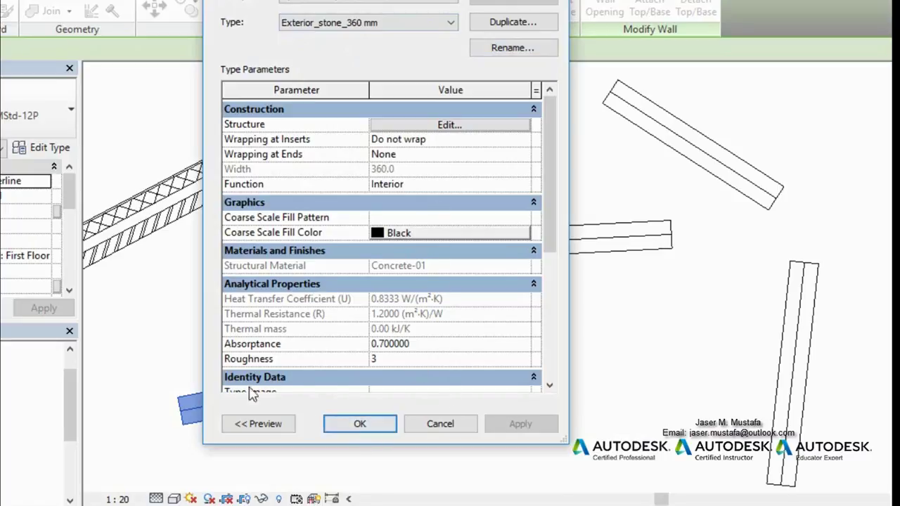
Preview the wall type in floor plan and section, accept the type properties and deselect the wall
{"action": "left_click", "coordinate": [252, 425]}
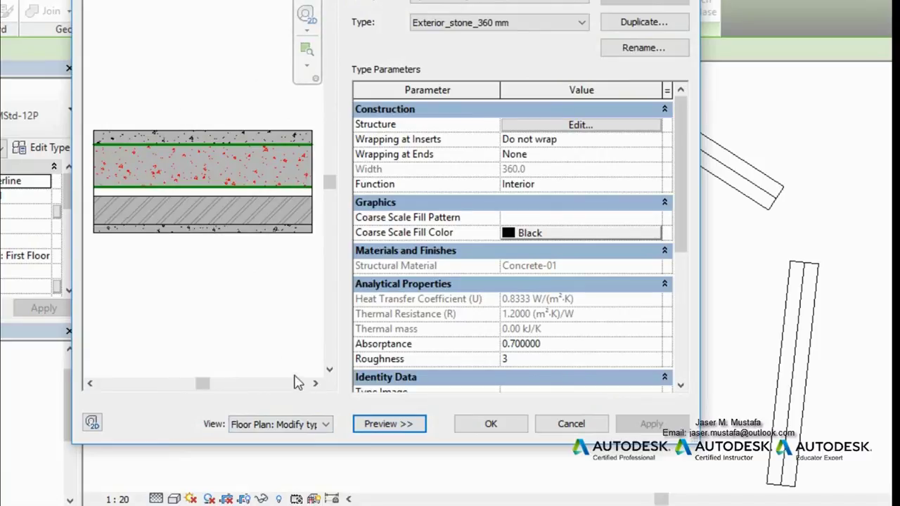
{"action": "left_click", "coordinate": [272, 421]}
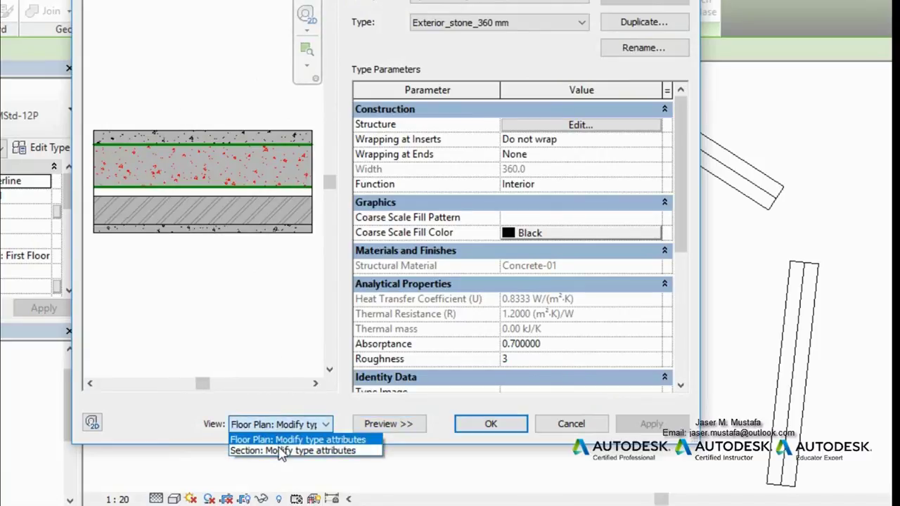
{"action": "left_click", "coordinate": [281, 450]}
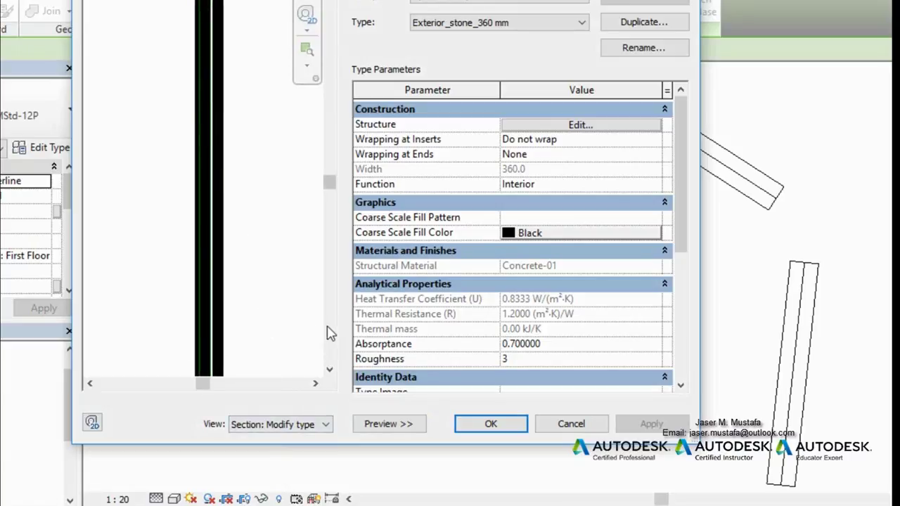
{"action": "left_click", "coordinate": [491, 423]}
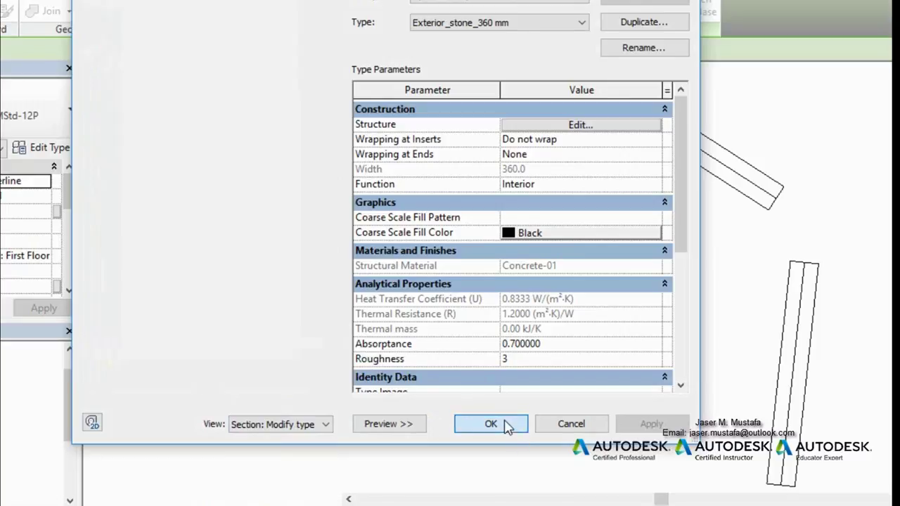
{"action": "key", "text": "Escape"}
Compare the wall's layer hatching at view scales 1:25, 1:50 and 1:100, and return the view to 1:20
{"action": "scroll", "coordinate": [568, 316], "scroll_direction": "up", "scroll_amount": 4}
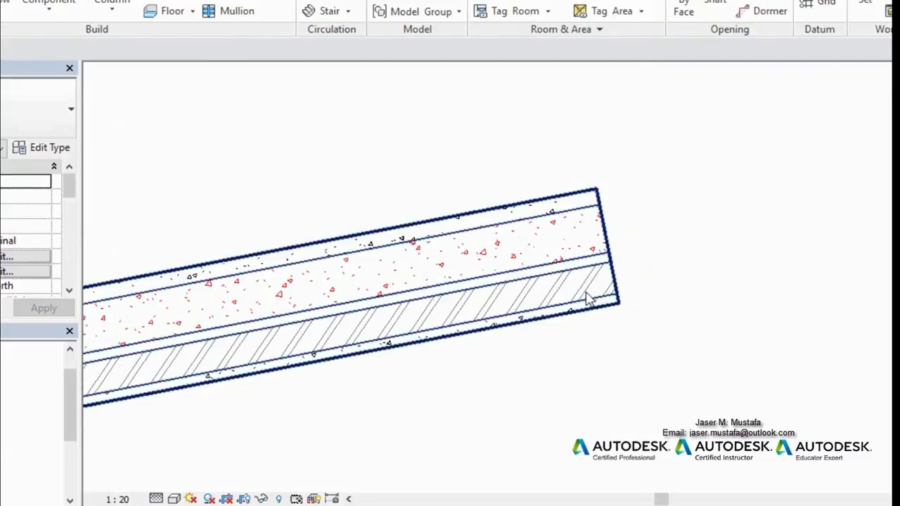
{"action": "key", "text": "ctrl+z"}
{"action": "mouse_move", "coordinate": [497, 320]}
{"action": "middle_mouse_down"}
{"action": "mouse_move", "coordinate": [474, 305]}
{"action": "mouse_move", "coordinate": [516, 295]}
{"action": "mouse_move", "coordinate": [345, 424]}
{"action": "middle_mouse_up"}
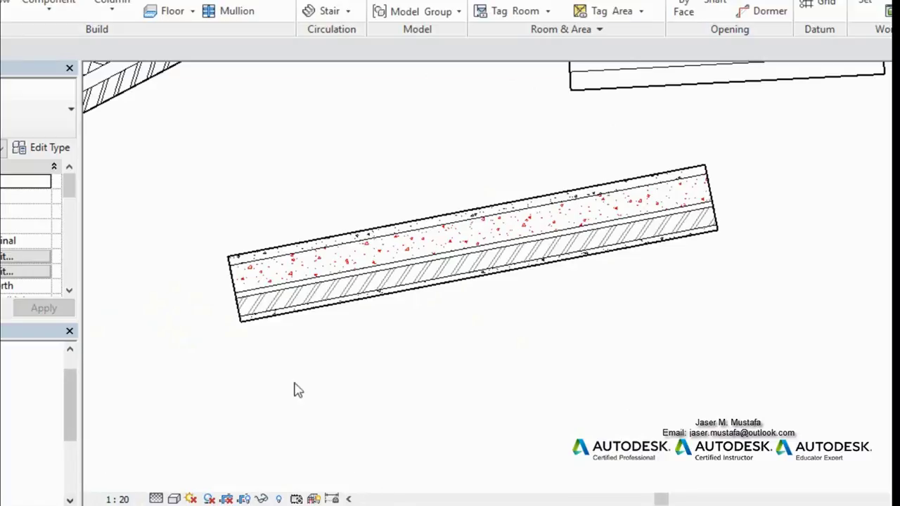
{"action": "left_click", "coordinate": [114, 499]}
{"action": "left_click", "coordinate": [139, 352]}
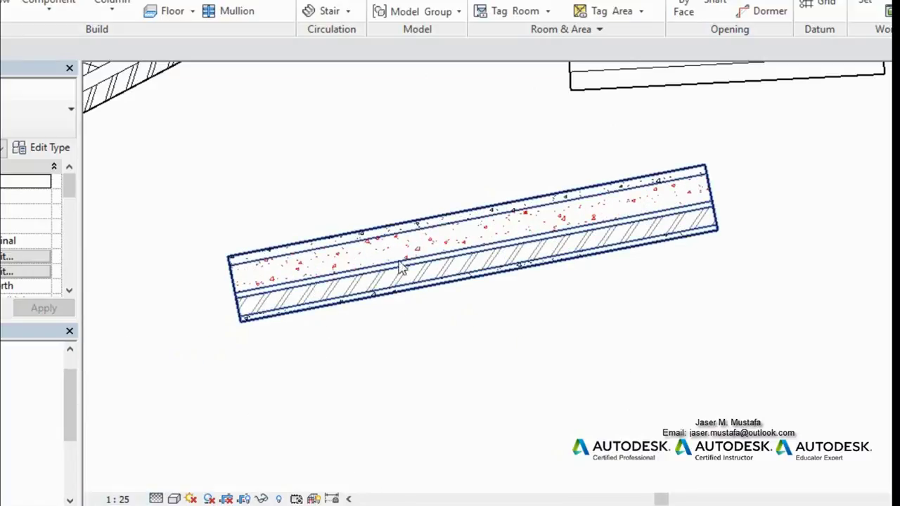
{"action": "left_click", "coordinate": [121, 498]}
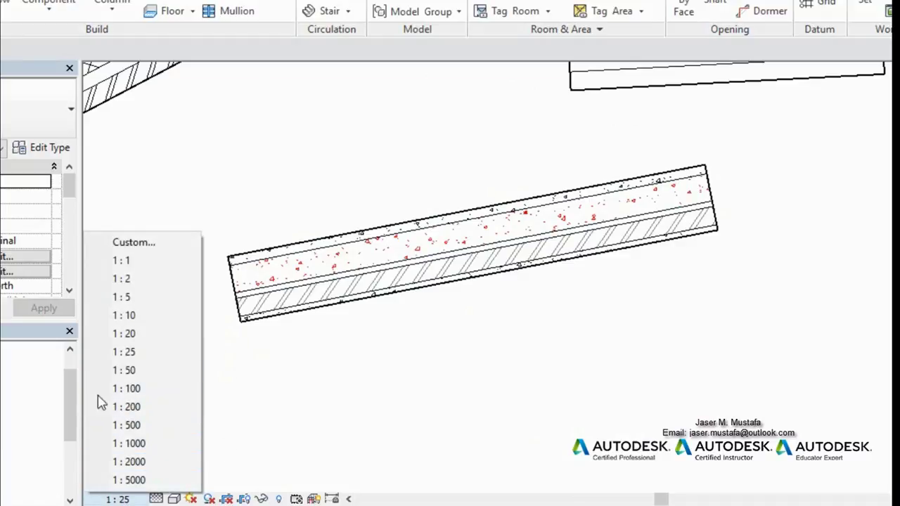
{"action": "left_click", "coordinate": [129, 371]}
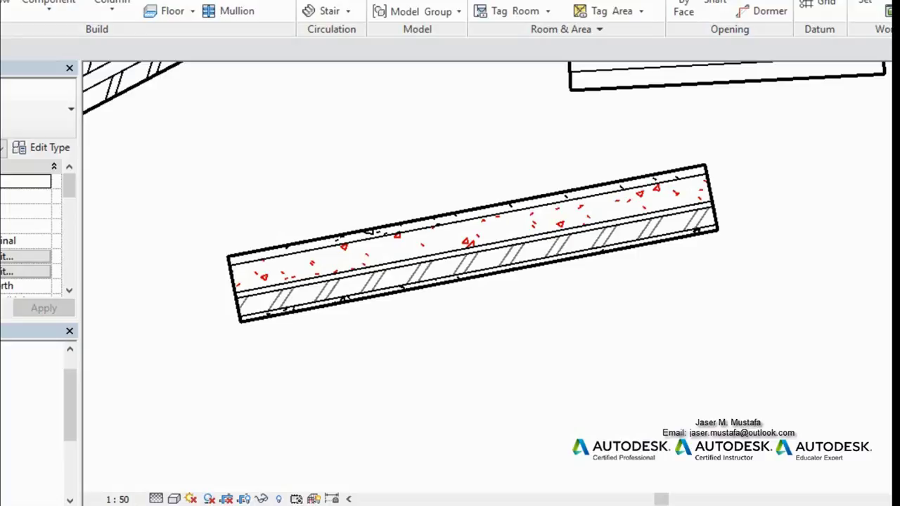
{"action": "left_click", "coordinate": [118, 499]}
{"action": "left_click", "coordinate": [144, 388]}
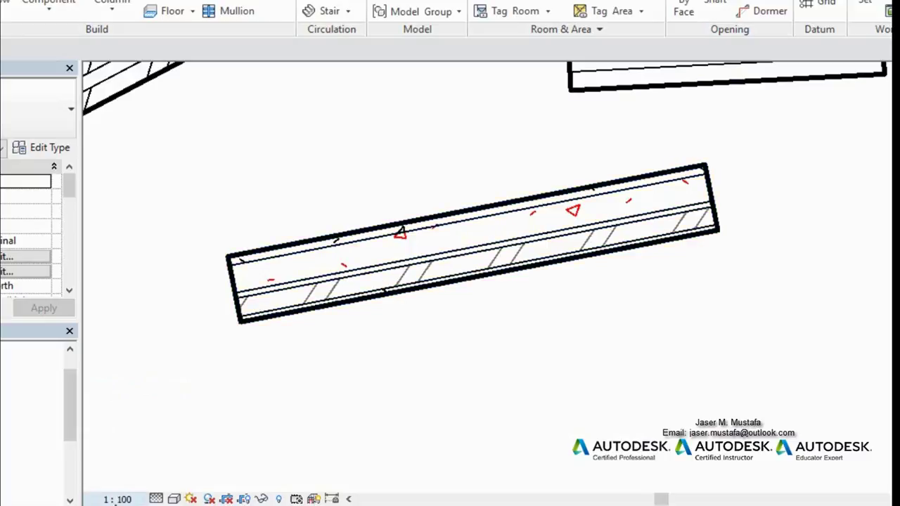
{"action": "left_click", "coordinate": [117, 499]}
{"action": "left_click", "coordinate": [142, 340]}
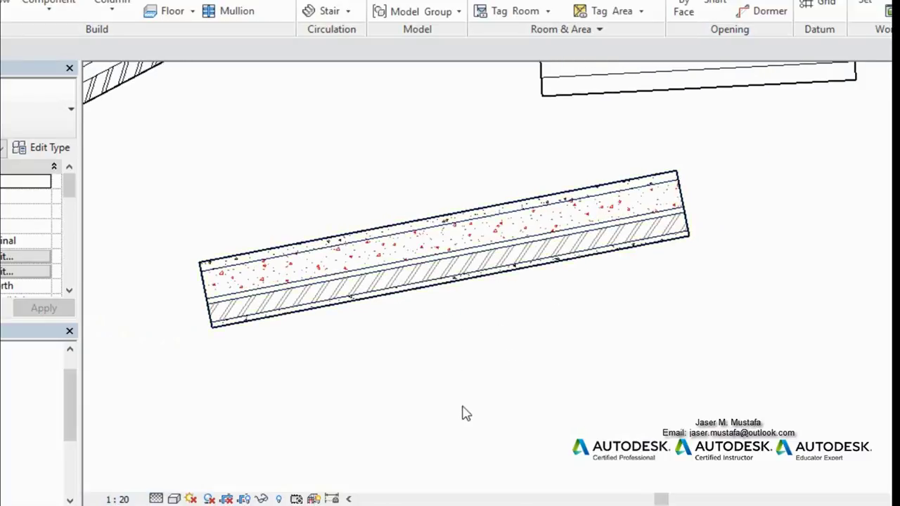
Set the plan view's detail level to Coarse and dismiss the save reminder without saving
{"action": "left_click", "coordinate": [156, 499]}
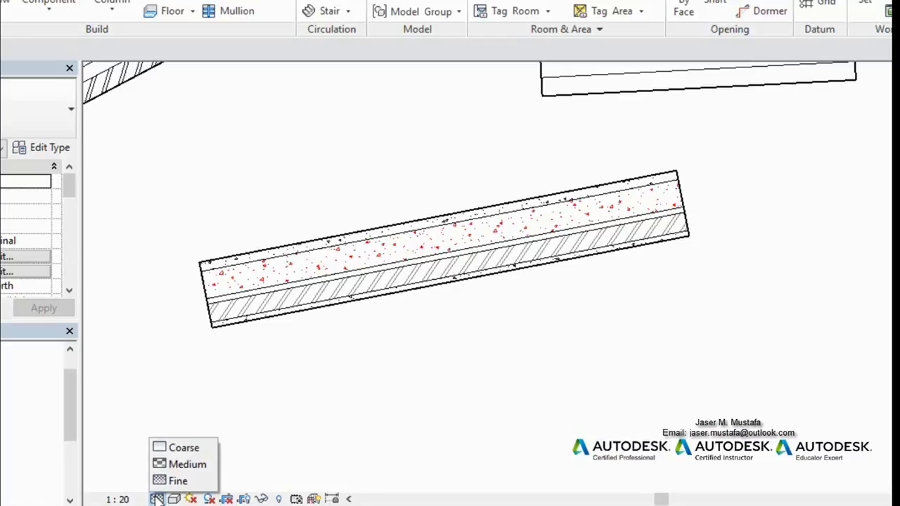
{"action": "left_click", "coordinate": [179, 448]}
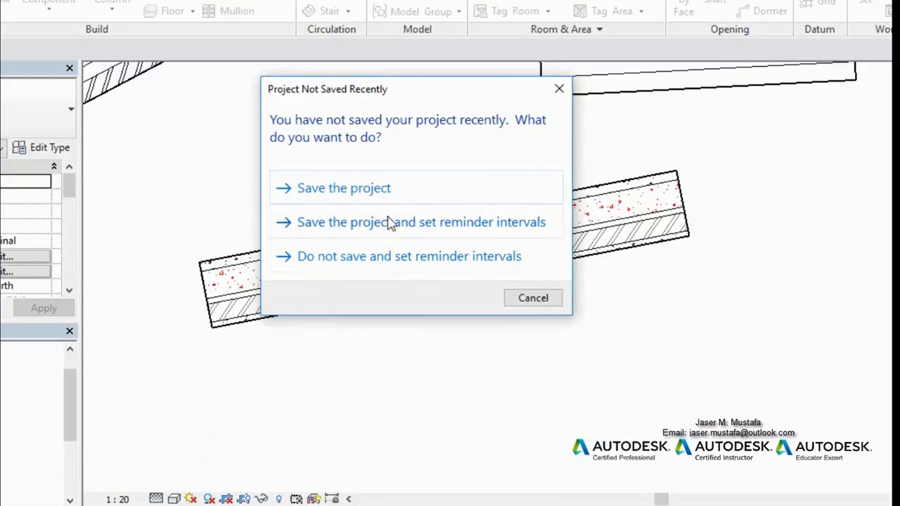
{"action": "left_click", "coordinate": [533, 299]}
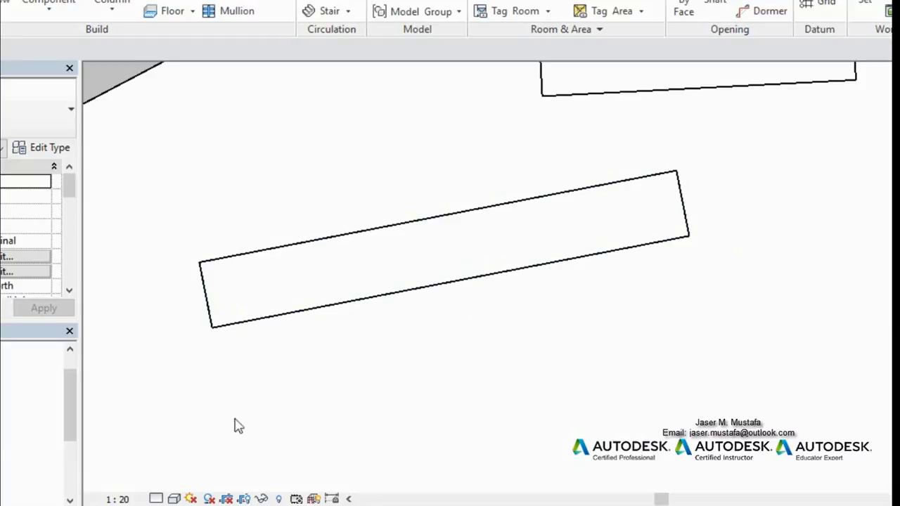
Open the type properties of the Exterior_stone_360 mm wall and switch the preview to the floor plan beside the drawing
{"action": "left_click", "coordinate": [253, 265]}
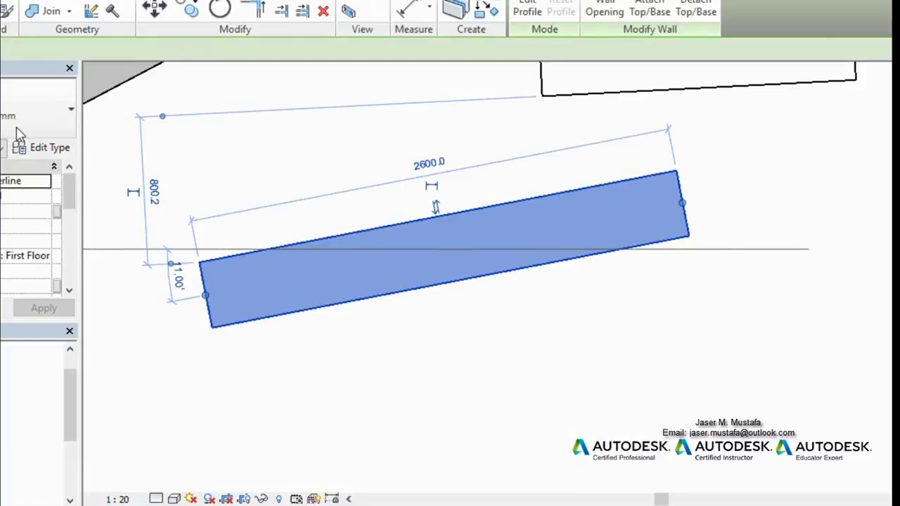
{"action": "left_click", "coordinate": [43, 146]}
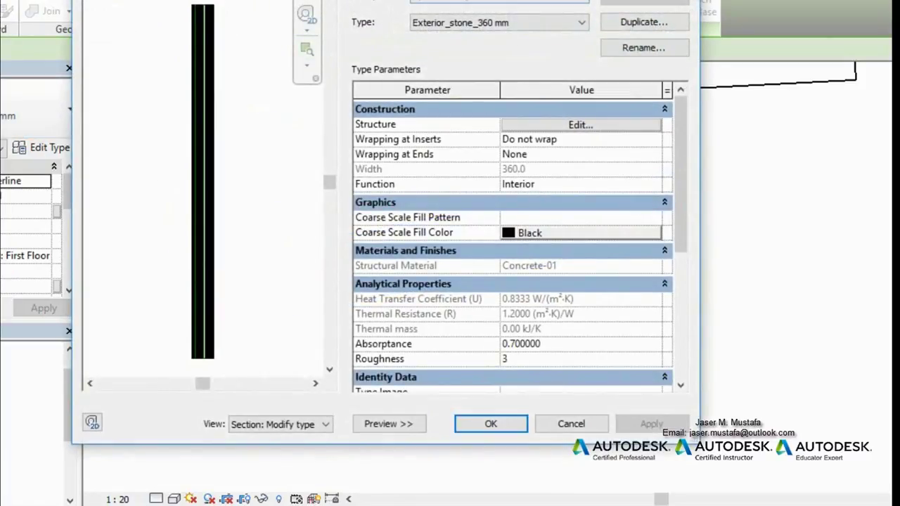
{"action": "left_click_drag", "start_coordinate": [506, 3], "coordinate": [208, 0]}
{"action": "left_click", "coordinate": [10, 402]}
{"action": "left_click", "coordinate": [35, 415]}
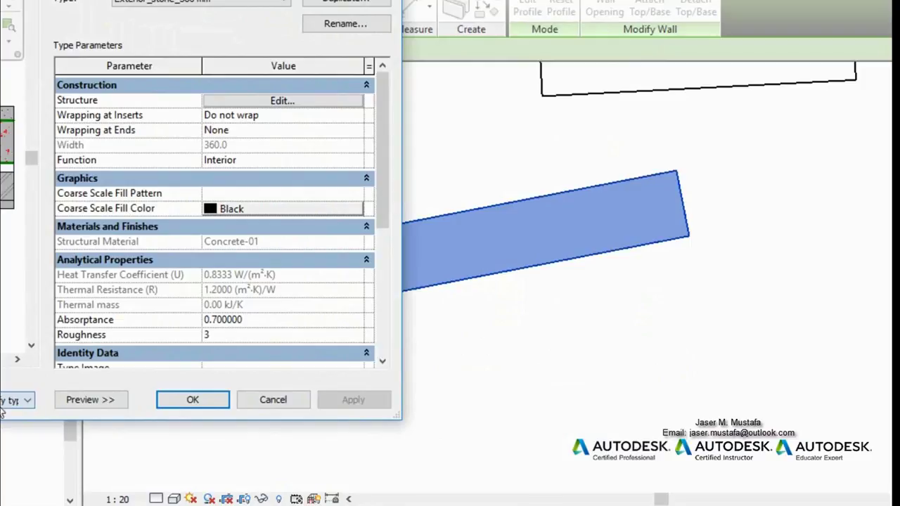
Hide the type preview, set the wall type's coarse scale fill pattern to Solid fill, apply it and deselect the wall
{"action": "left_click", "coordinate": [83, 400]}
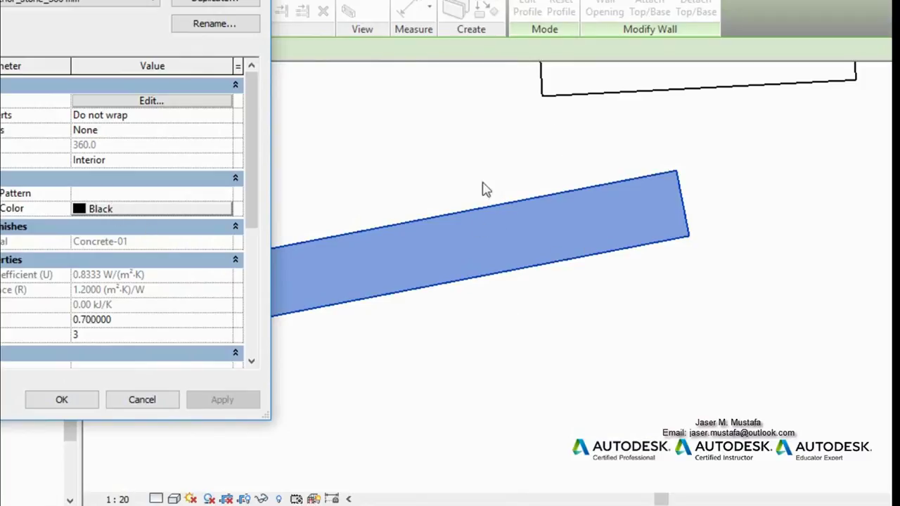
{"action": "left_click", "coordinate": [224, 193]}
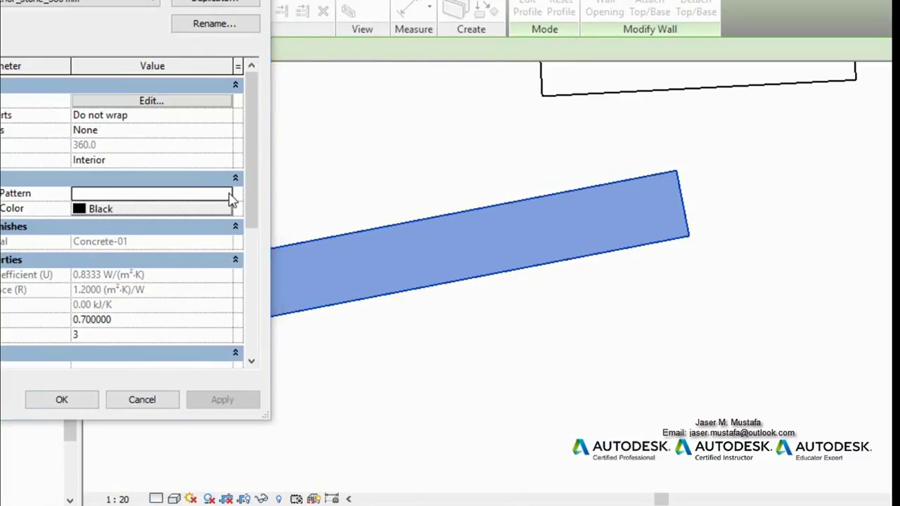
{"action": "left_click", "coordinate": [232, 192]}
{"action": "left_click", "coordinate": [316, 174]}
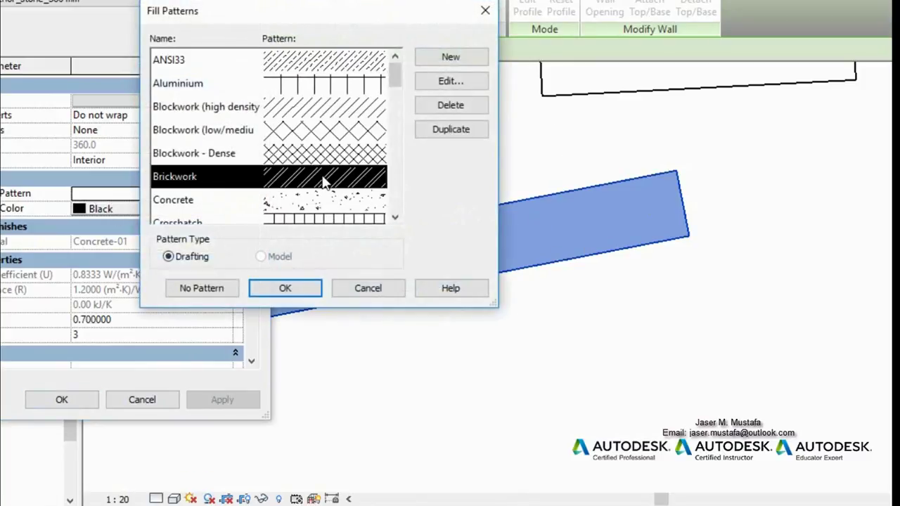
{"action": "scroll", "coordinate": [320, 177], "scroll_direction": "down", "scroll_amount": 8}
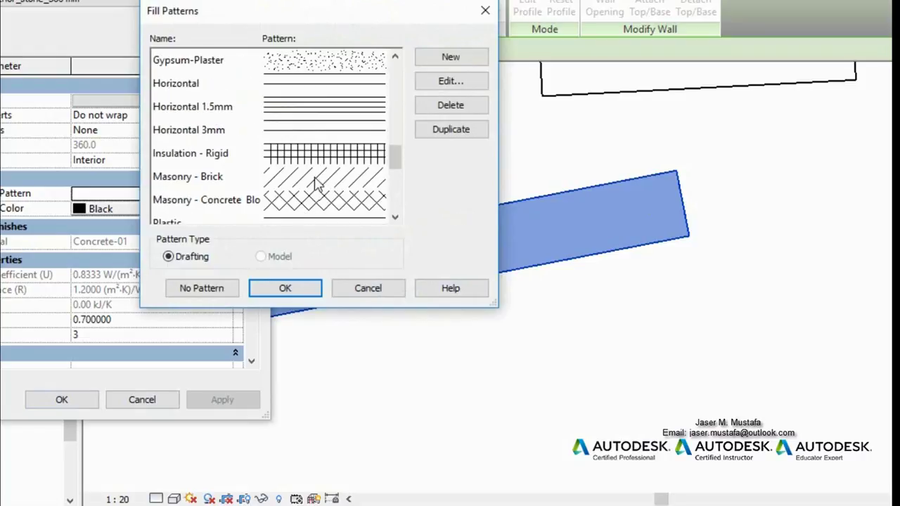
{"action": "scroll", "coordinate": [320, 181], "scroll_direction": "down", "scroll_amount": 2}
{"action": "left_click", "coordinate": [309, 158]}
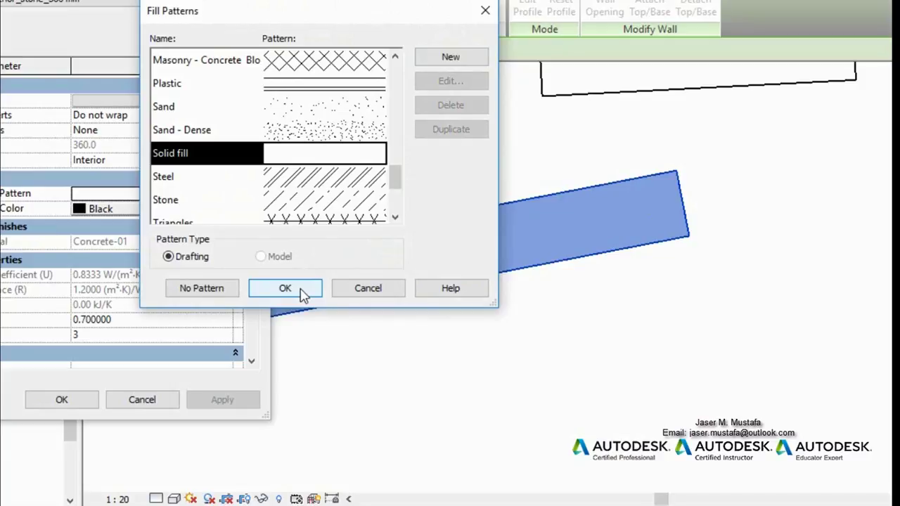
{"action": "left_click", "coordinate": [302, 293]}
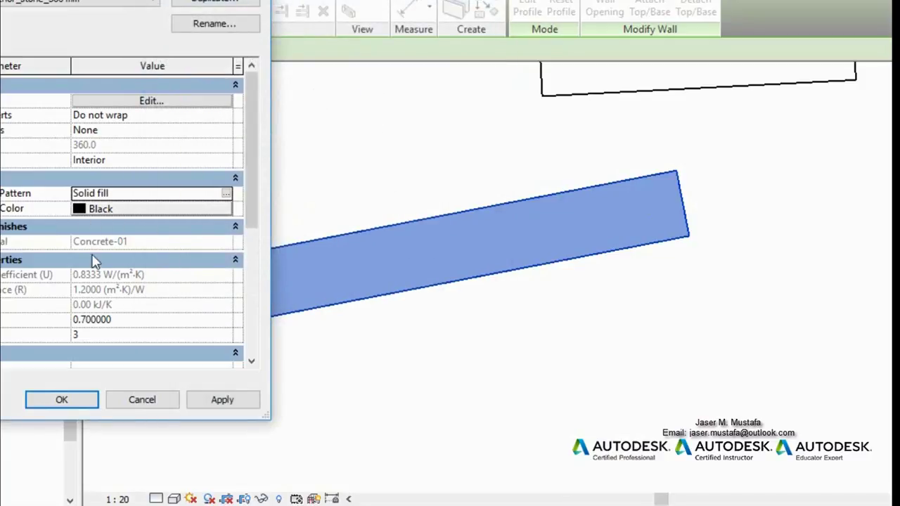
{"action": "left_click", "coordinate": [211, 405]}
{"action": "left_click", "coordinate": [142, 399]}
{"action": "left_click", "coordinate": [357, 457]}
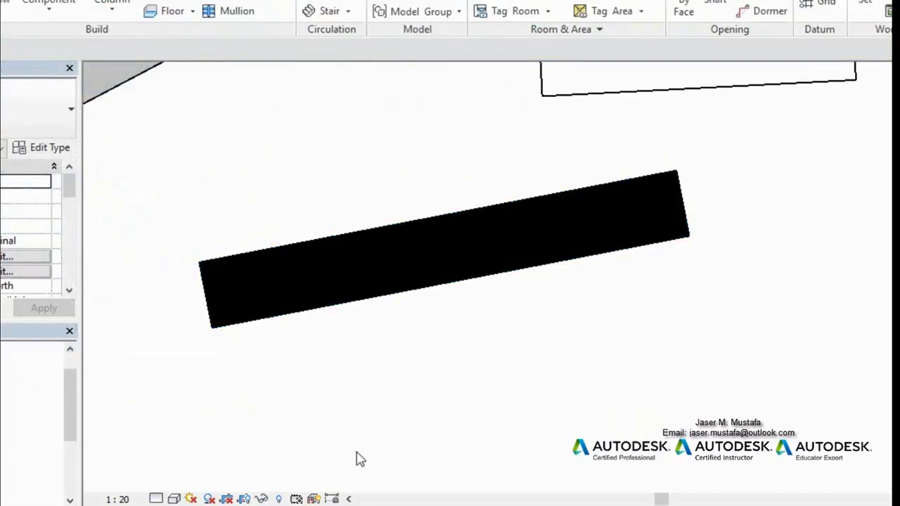
Set the plan view's detail level to Fine to display the wall's layer hatching
{"action": "scroll", "coordinate": [481, 335], "scroll_direction": "down", "scroll_amount": 1}
{"action": "middle_click_drag", "start_coordinate": [481, 336], "coordinate": [484, 323]}
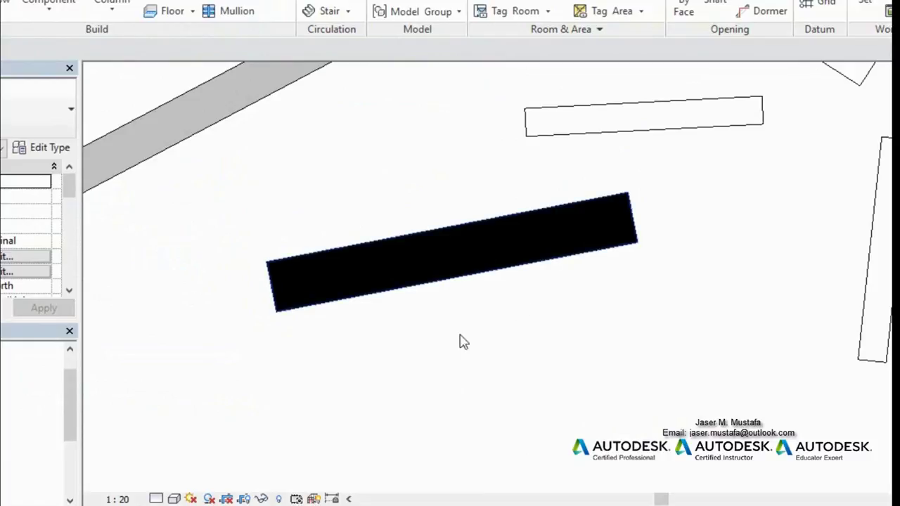
{"action": "left_click", "coordinate": [156, 498]}
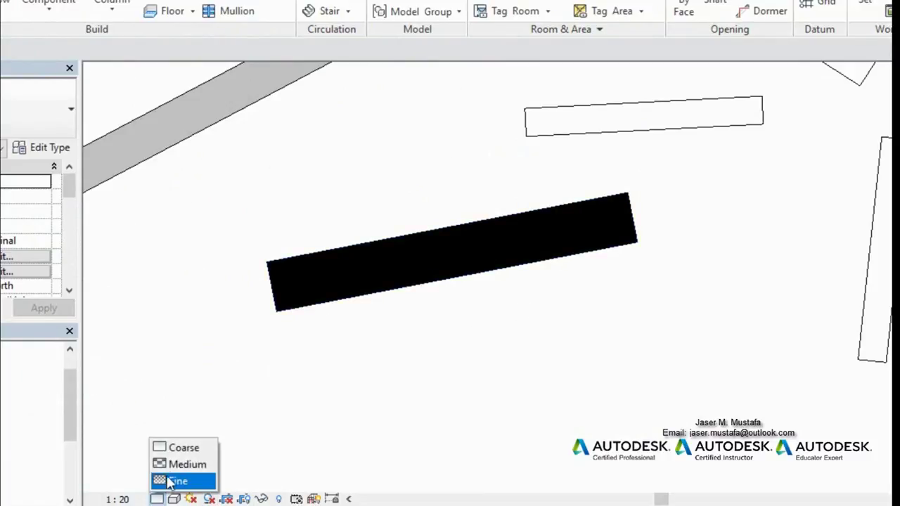
{"action": "left_click", "coordinate": [177, 480]}
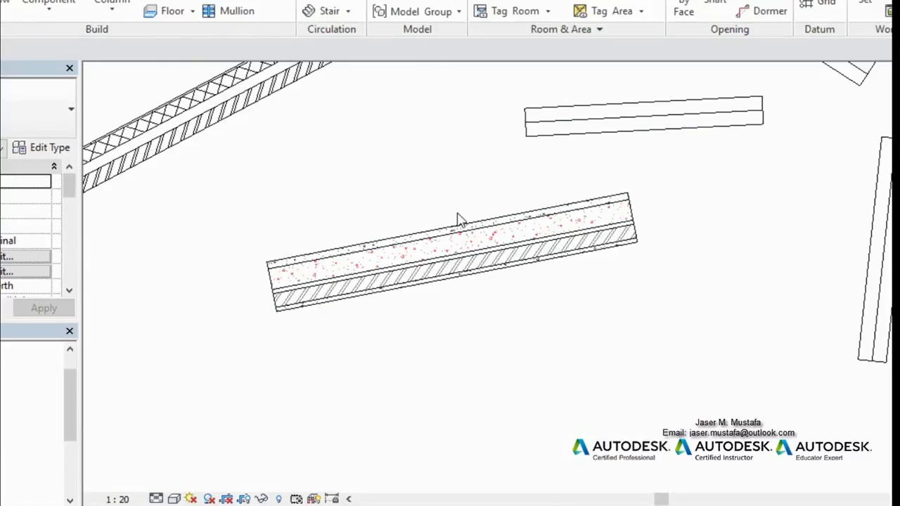
Open the visual style choices for the plan view
{"action": "left_click", "coordinate": [174, 498]}
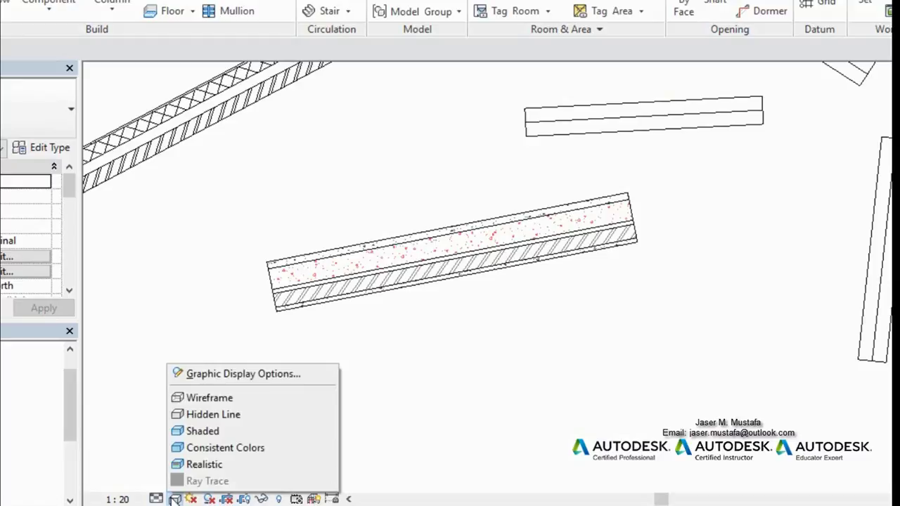